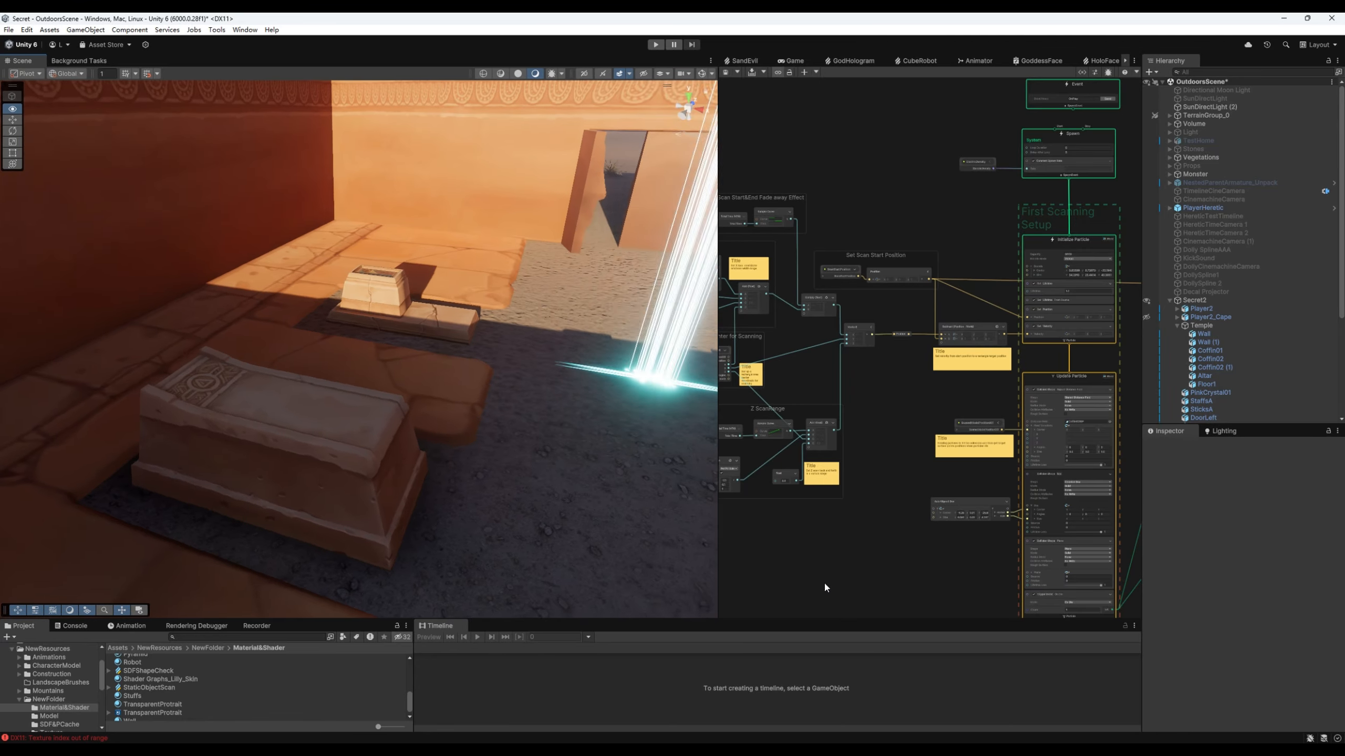
Step: Examine the scanning beam effect around the temple coffins from several angles
alt+drag(887, 594, 922, 595)
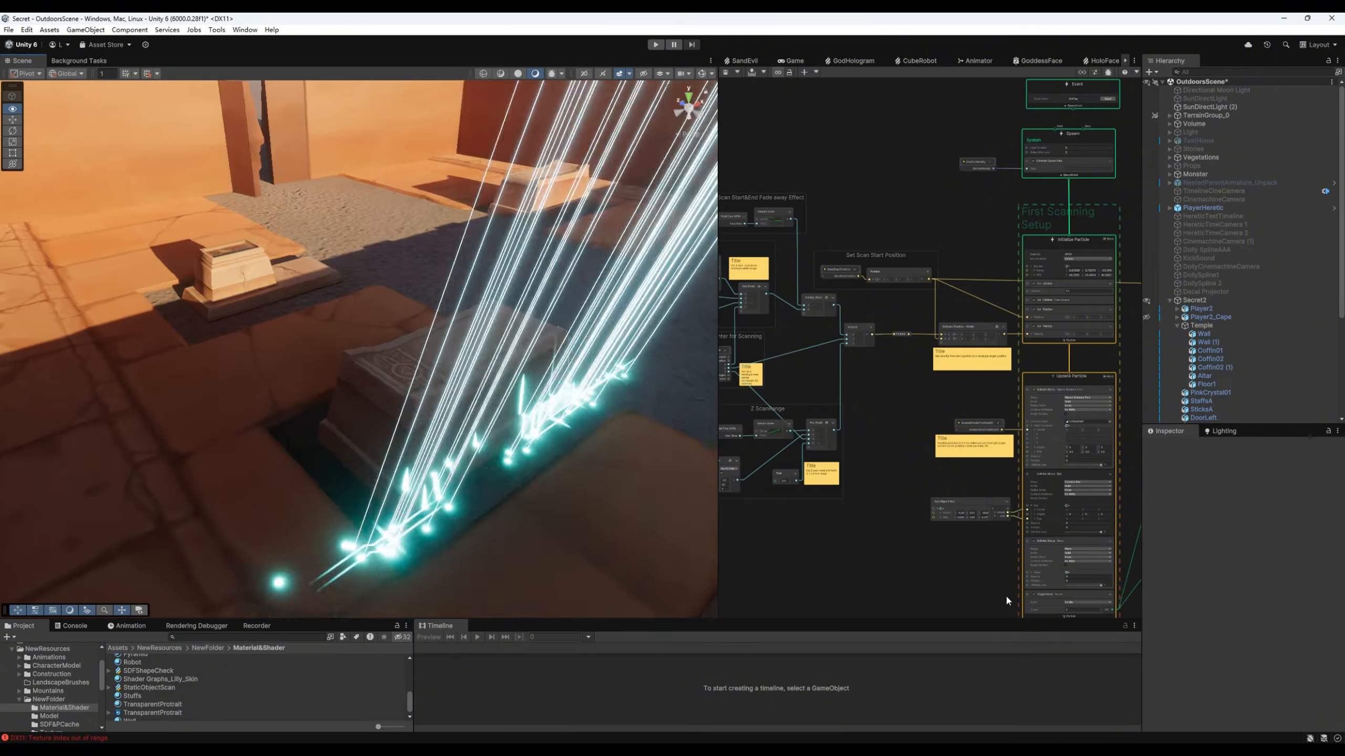
alt+drag(1077, 567, 1331, 592)
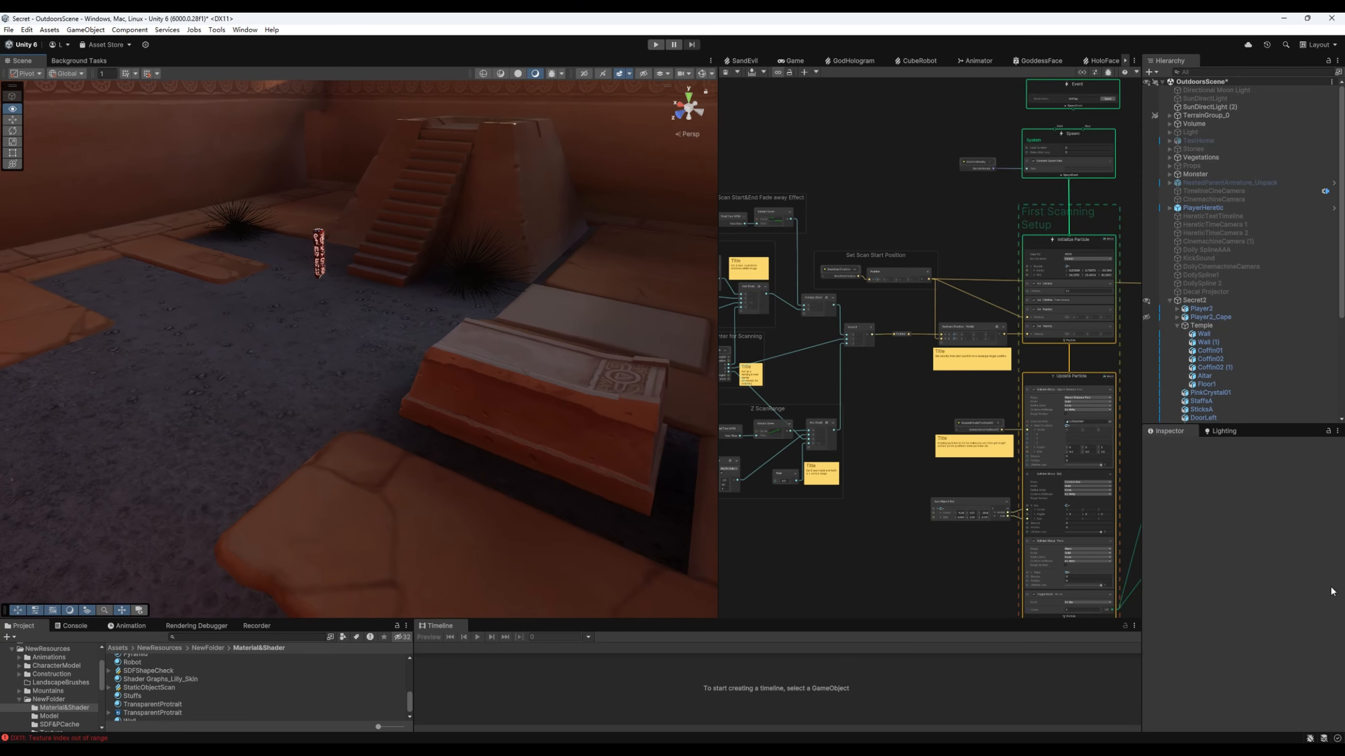
alt+drag(59, 595, 147, 605)
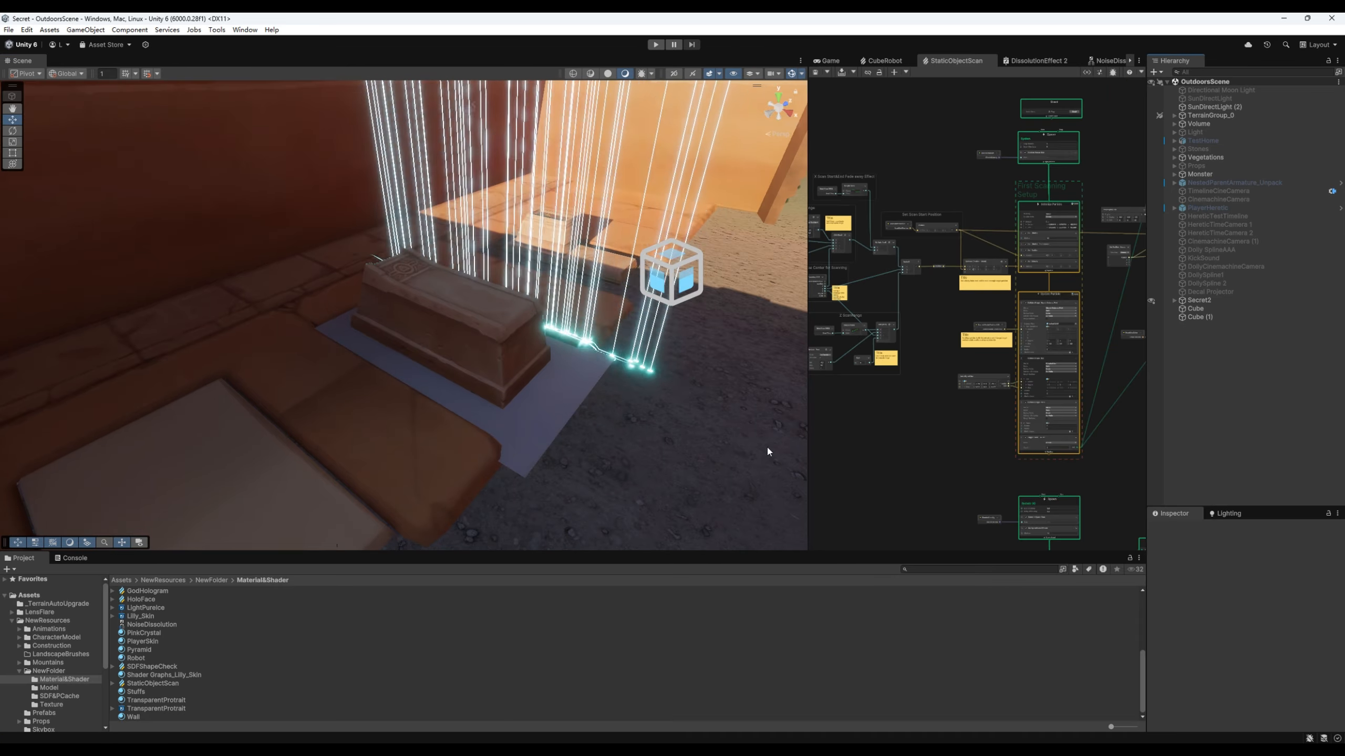
alt+drag(767, 452, 813, 441)
right_drag(812, 442, 789, 480)
key(w)
key(s)
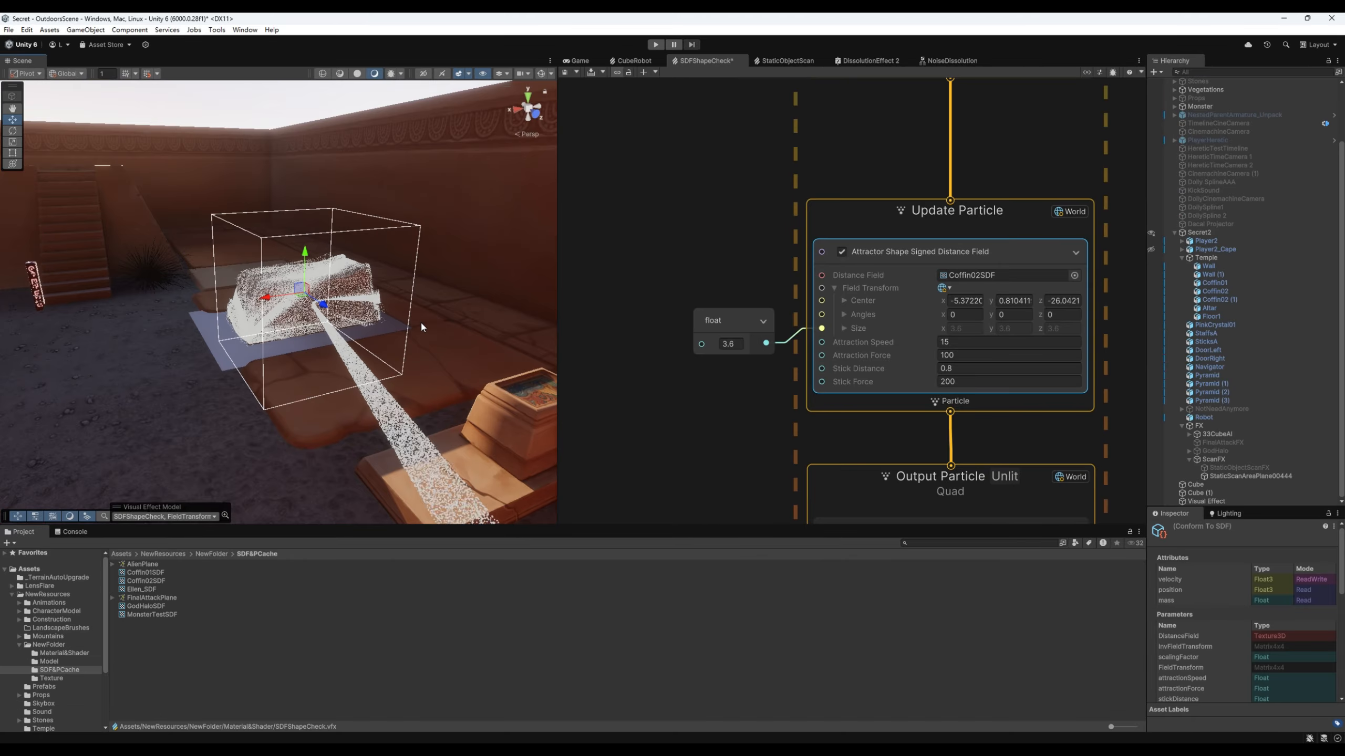
Step: Inspect the particles attracted to the Coffin02SDF shape up close and raise the attractor's field transform along the Y axis
key(w)
right_drag(421, 323, 479, 352)
key(s)
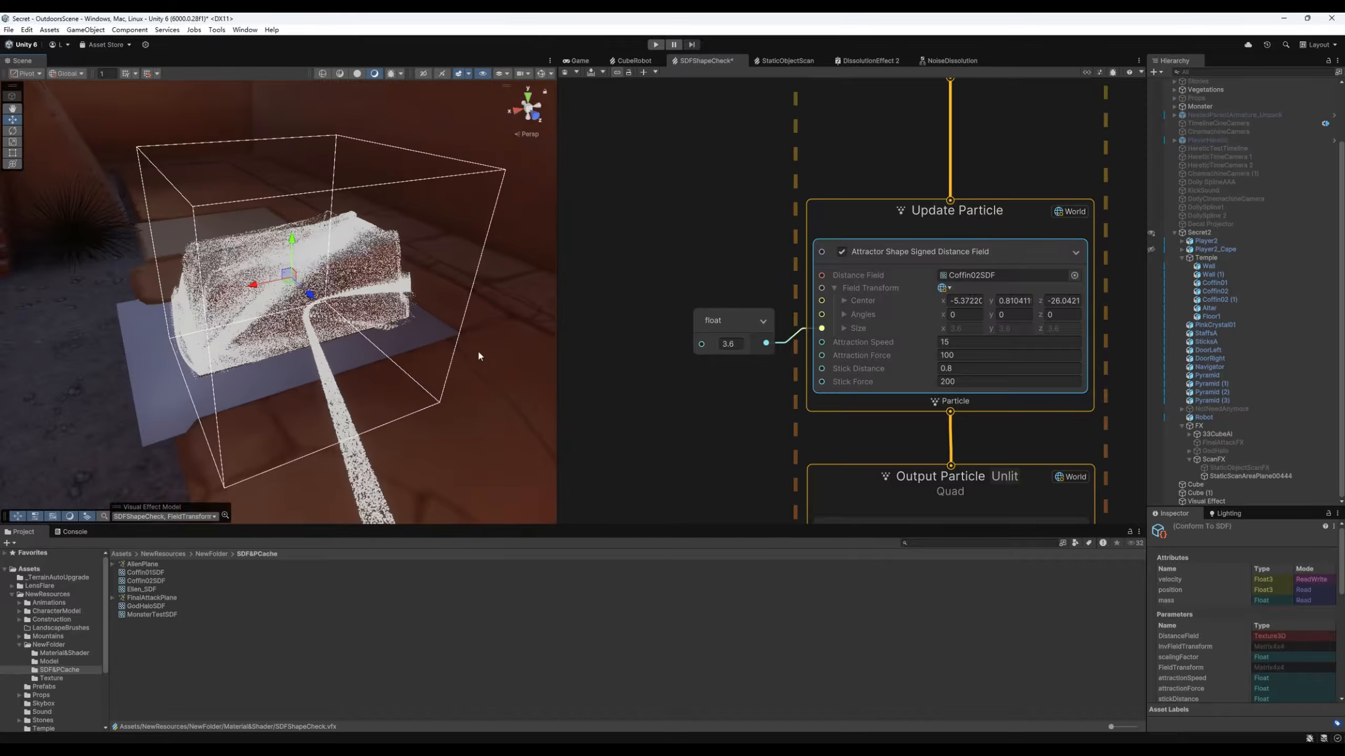
middle_drag(738, 409, 706, 390)
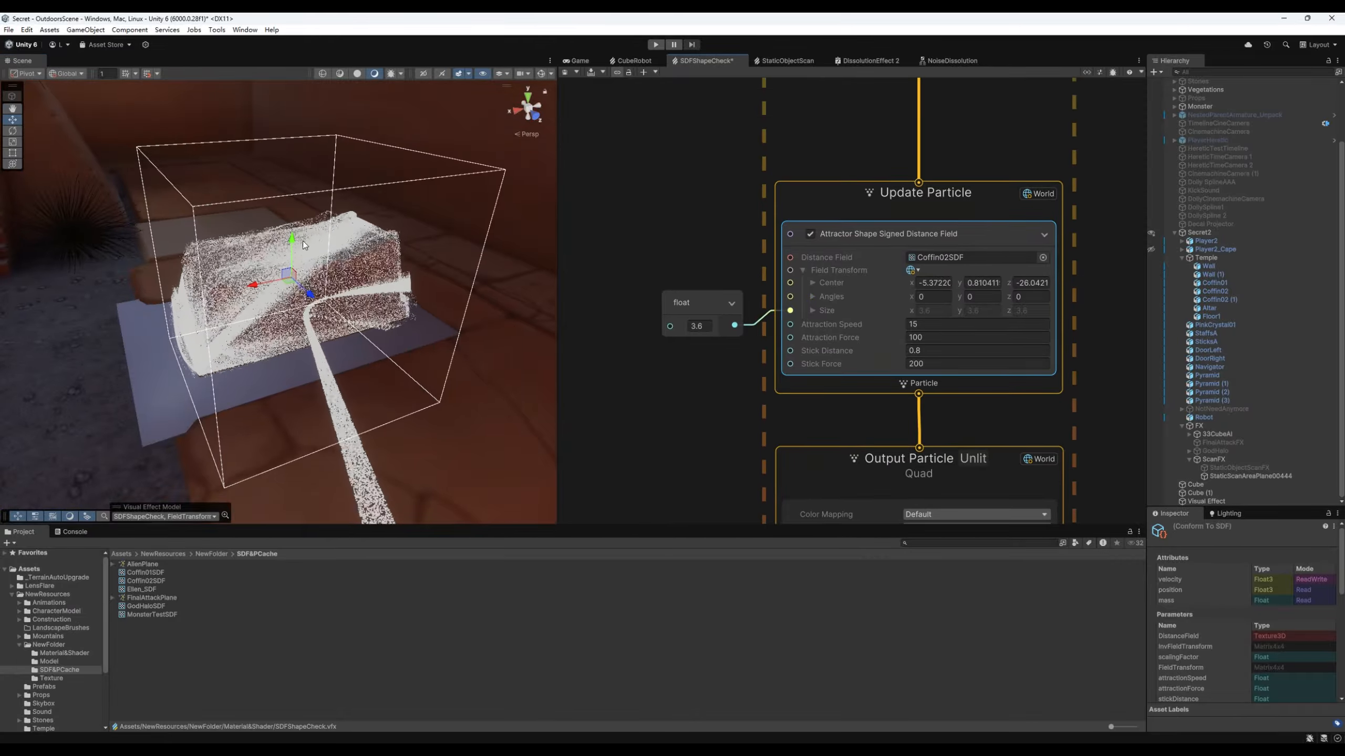
drag(296, 232, 305, 138)
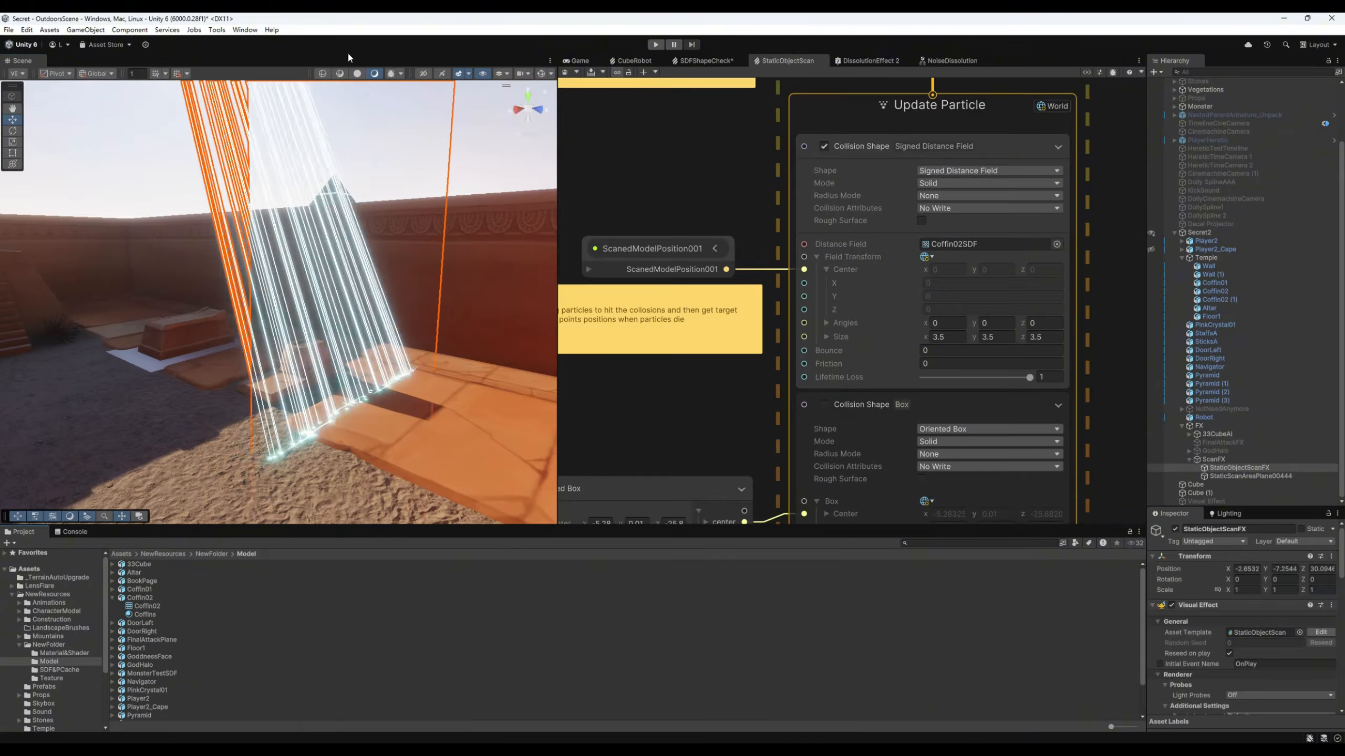
Step: Bake the Coffin02 mesh in the SDF Bake Tool with the bake box fitted as a cube, and inspect the preview
click(245, 30)
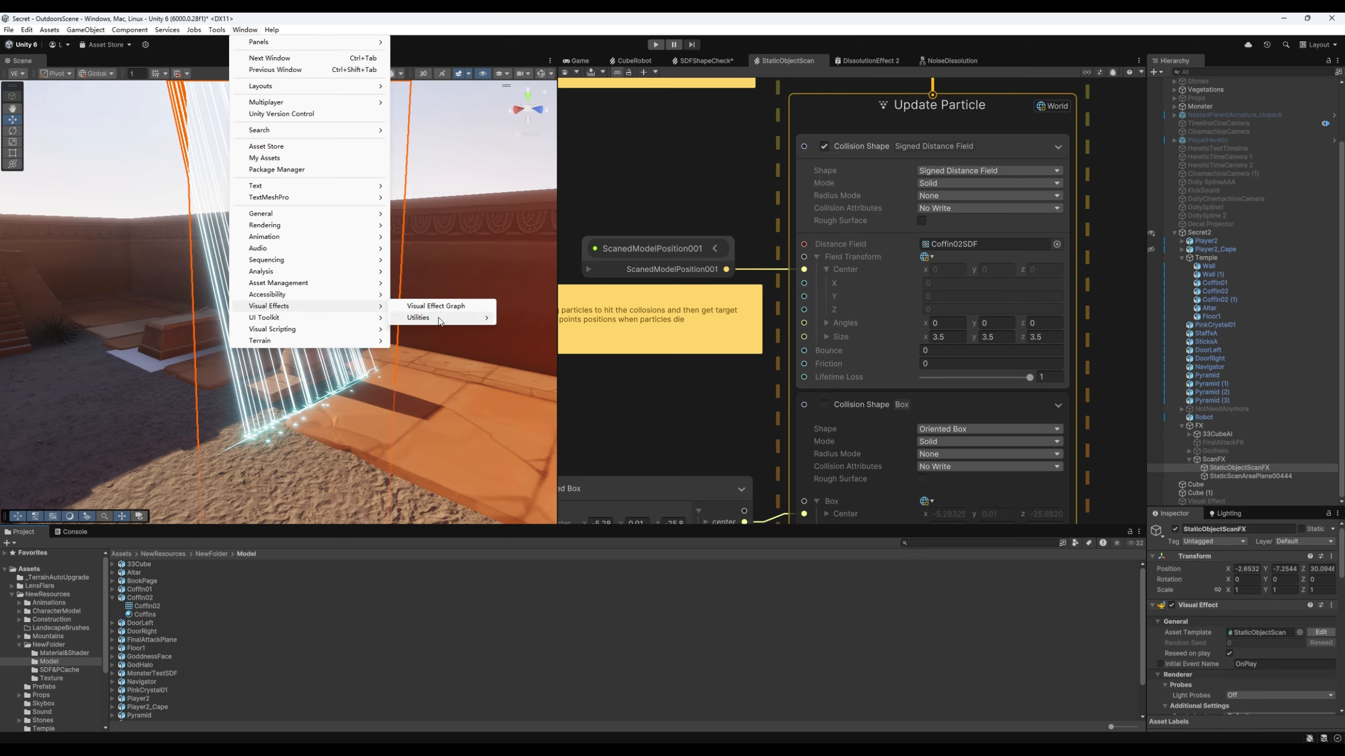
click(535, 329)
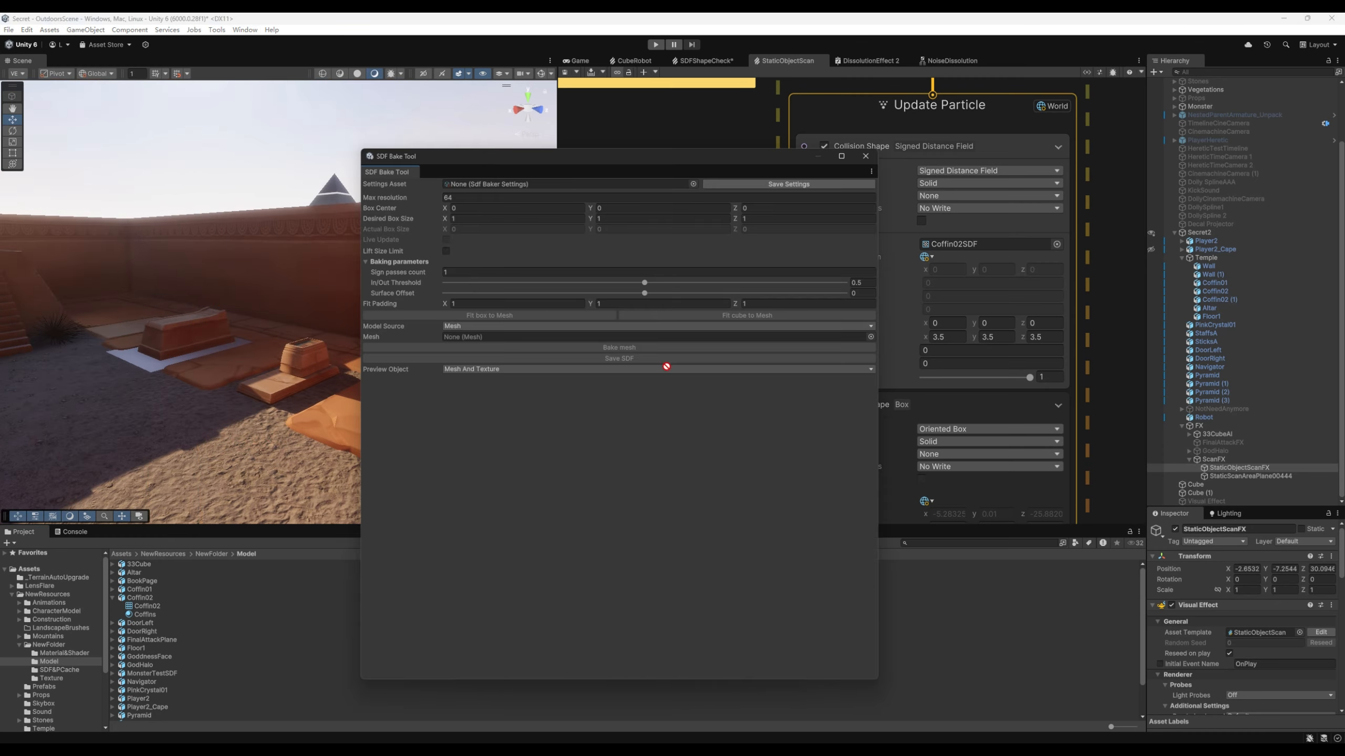
drag(607, 330, 607, 337)
drag(603, 498, 671, 504)
click(699, 317)
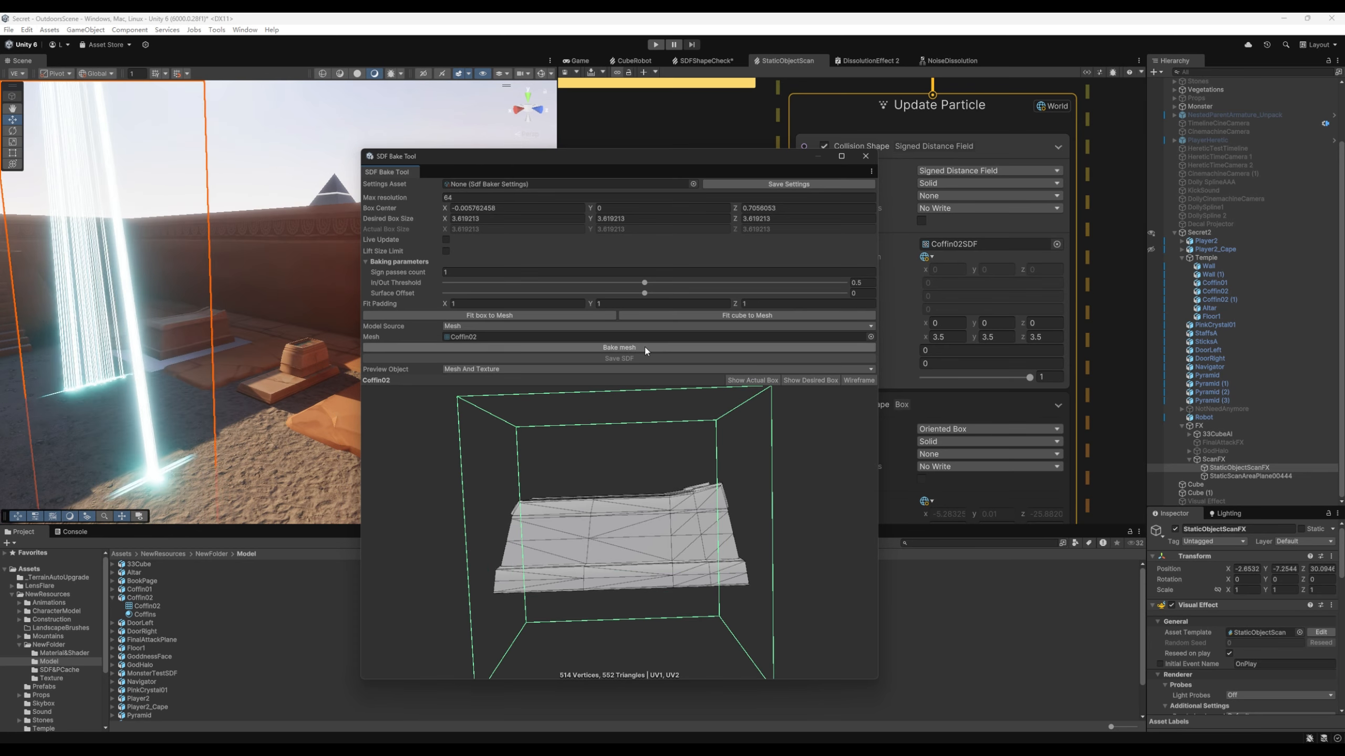
click(643, 349)
mouse_move(630, 458)
mouse_down()
mouse_move(655, 482)
mouse_move(639, 473)
mouse_up()
drag(635, 595, 634, 600)
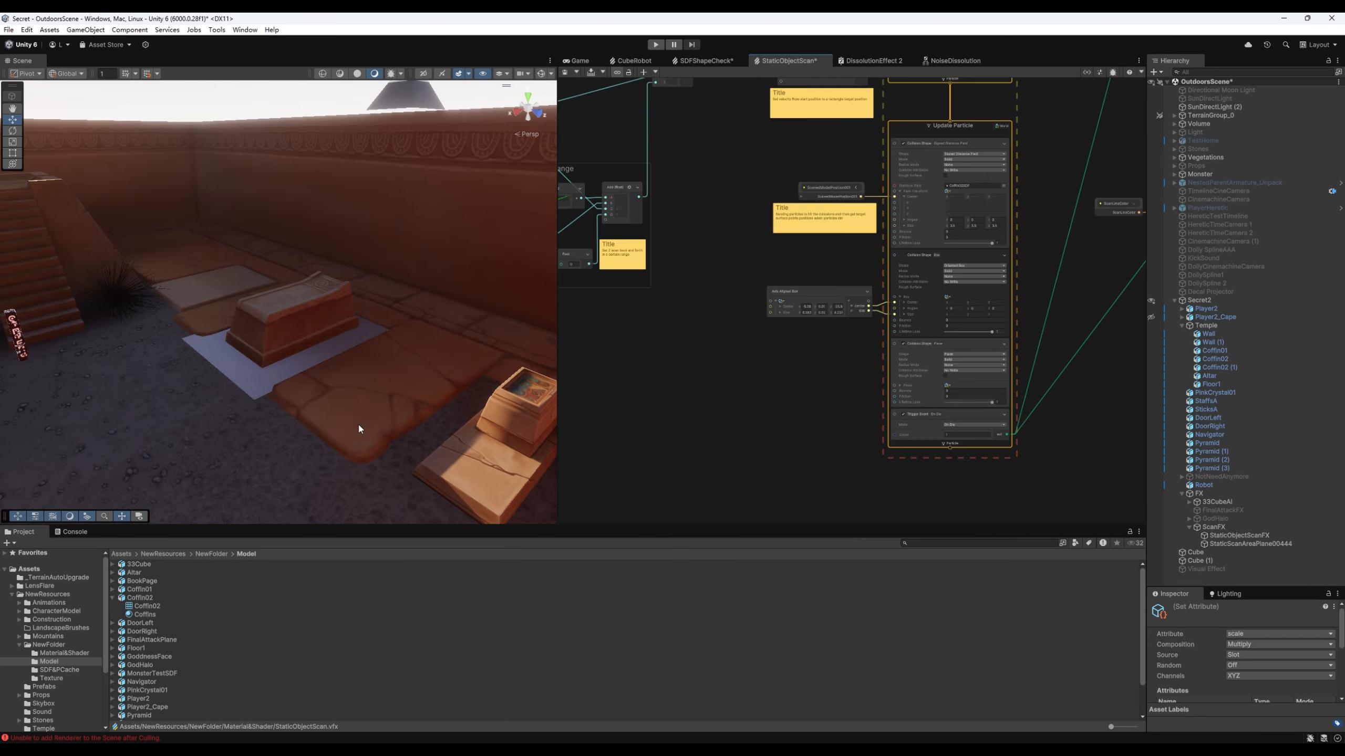
Step: Disable the On Die Trigger Event in the first scan's Update Particle context and connect an Output Particle HDRP Lit Cube to it
alt+drag(360, 426, 362, 366)
key(w)
right_drag(362, 365, 365, 401)
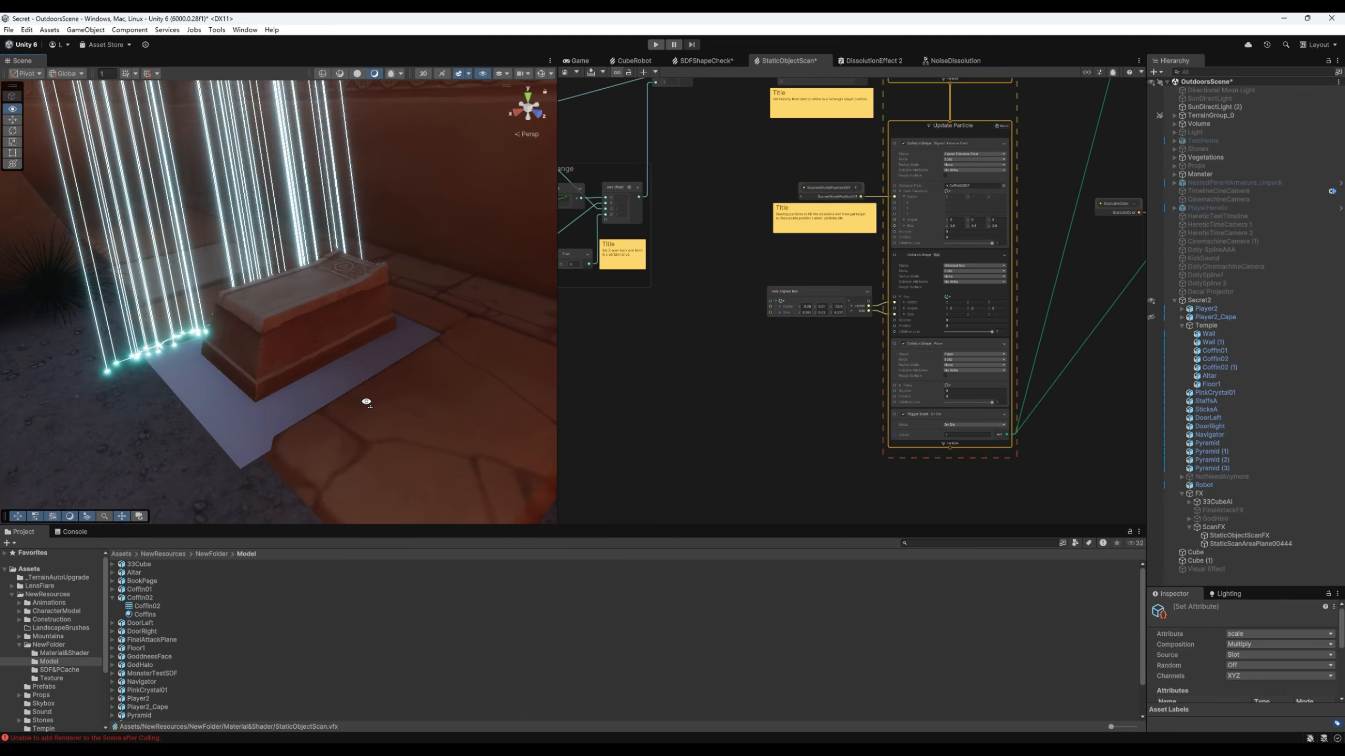
alt+drag(466, 432, 411, 423)
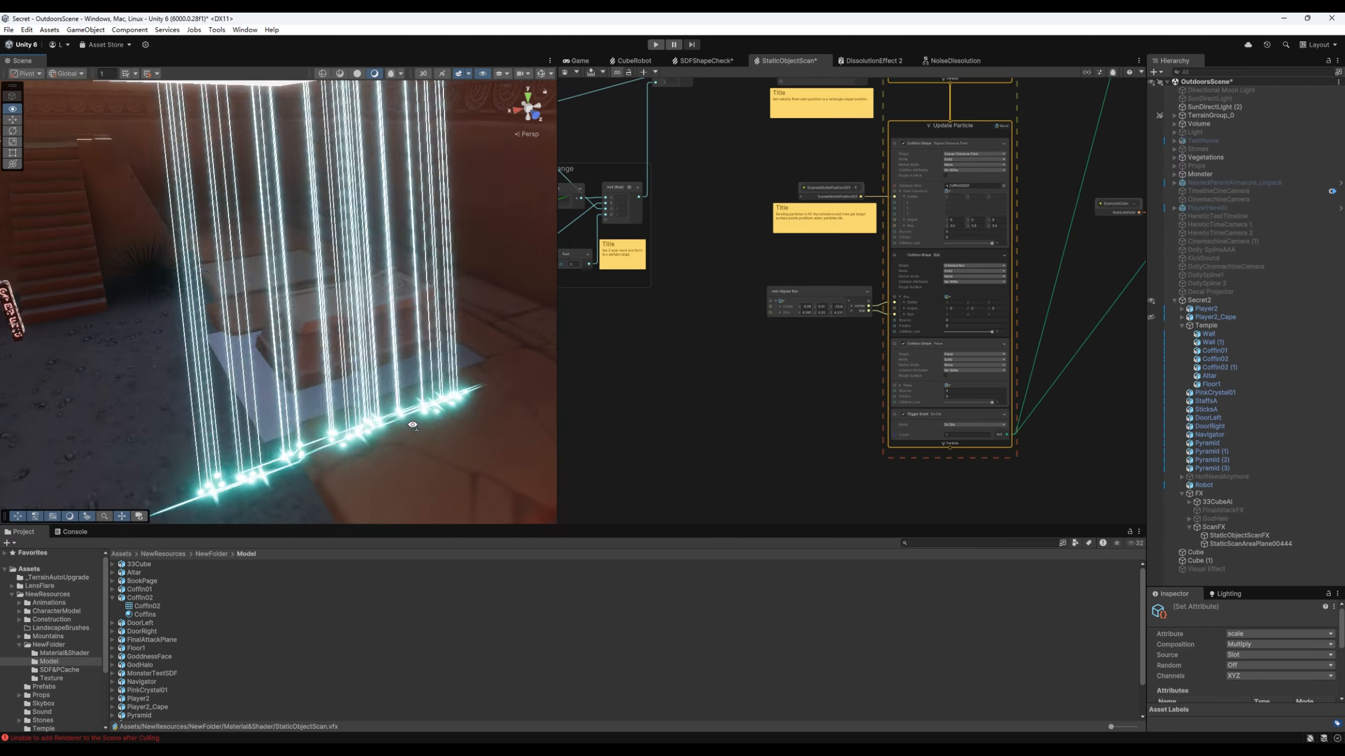
middle_drag(807, 425, 709, 342)
scroll(710, 344, up, 3)
middle_drag(829, 343, 731, 366)
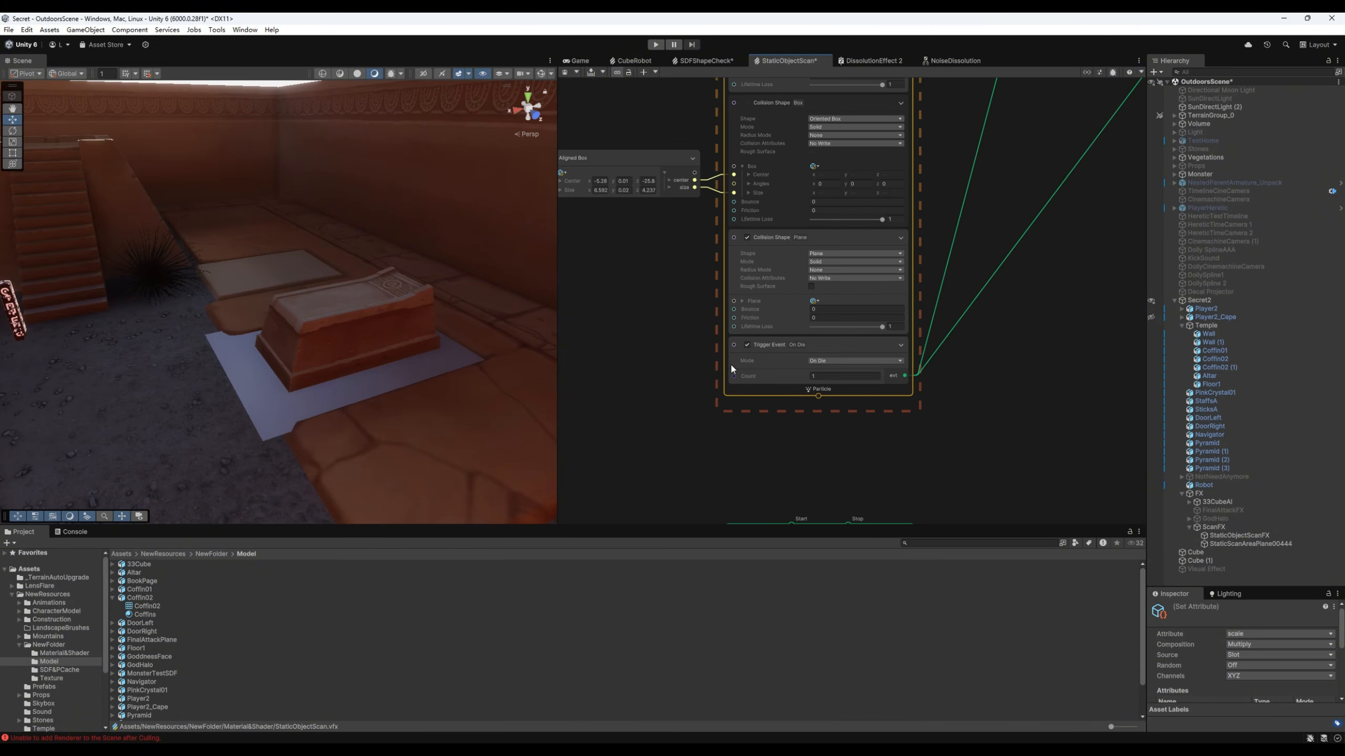
click(747, 345)
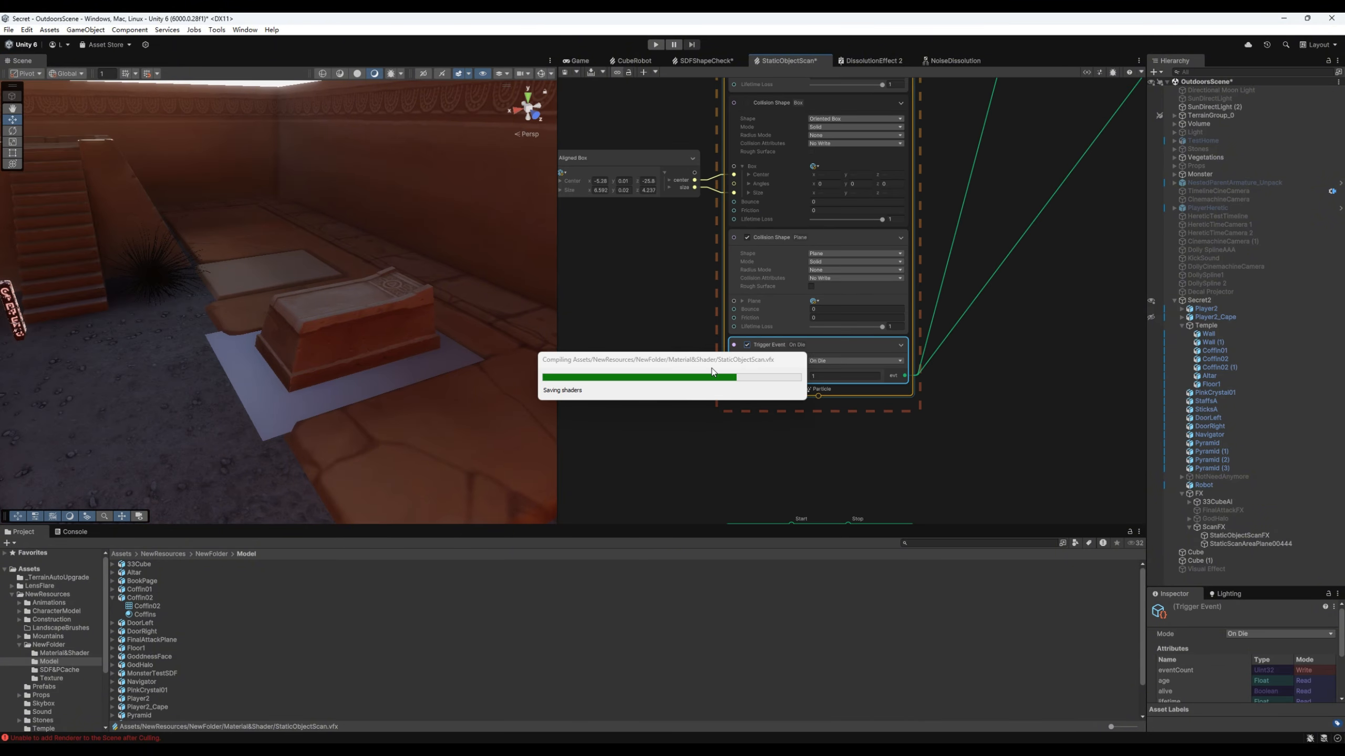
drag(817, 395, 648, 428)
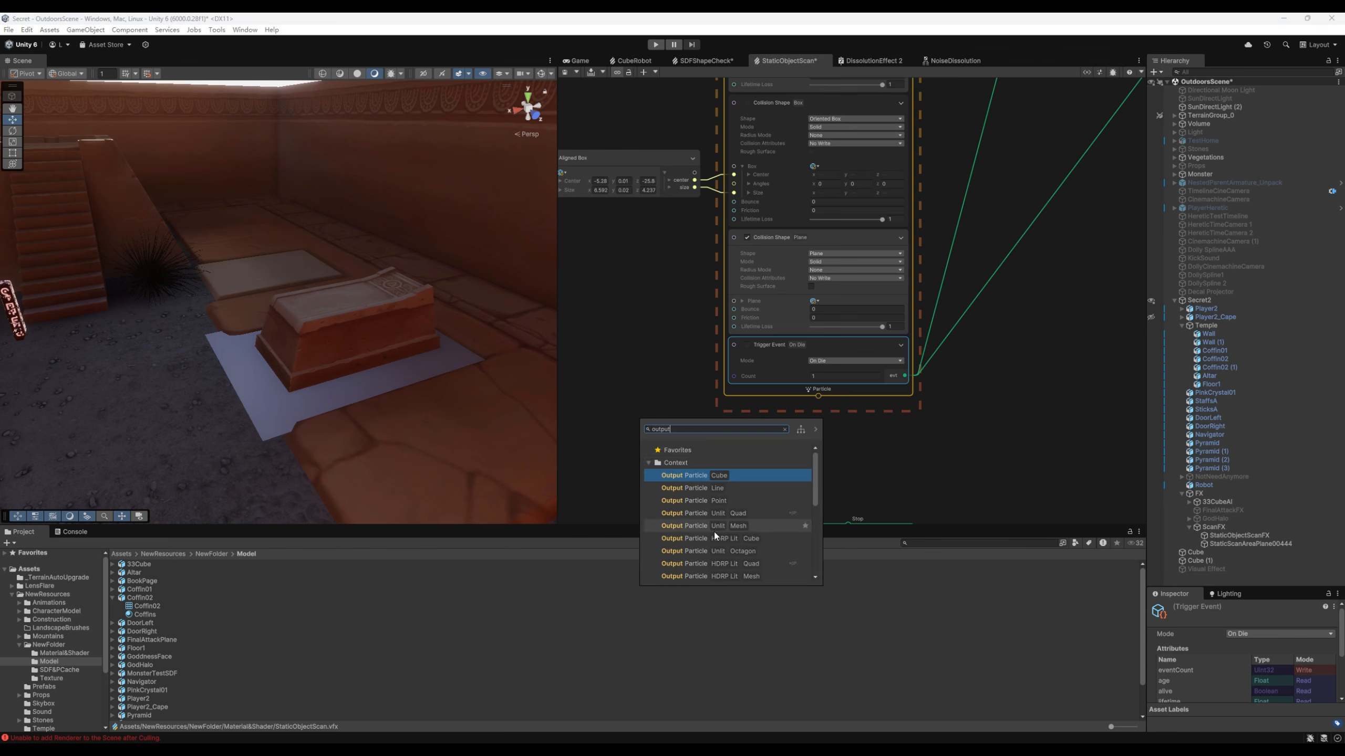
click(698, 539)
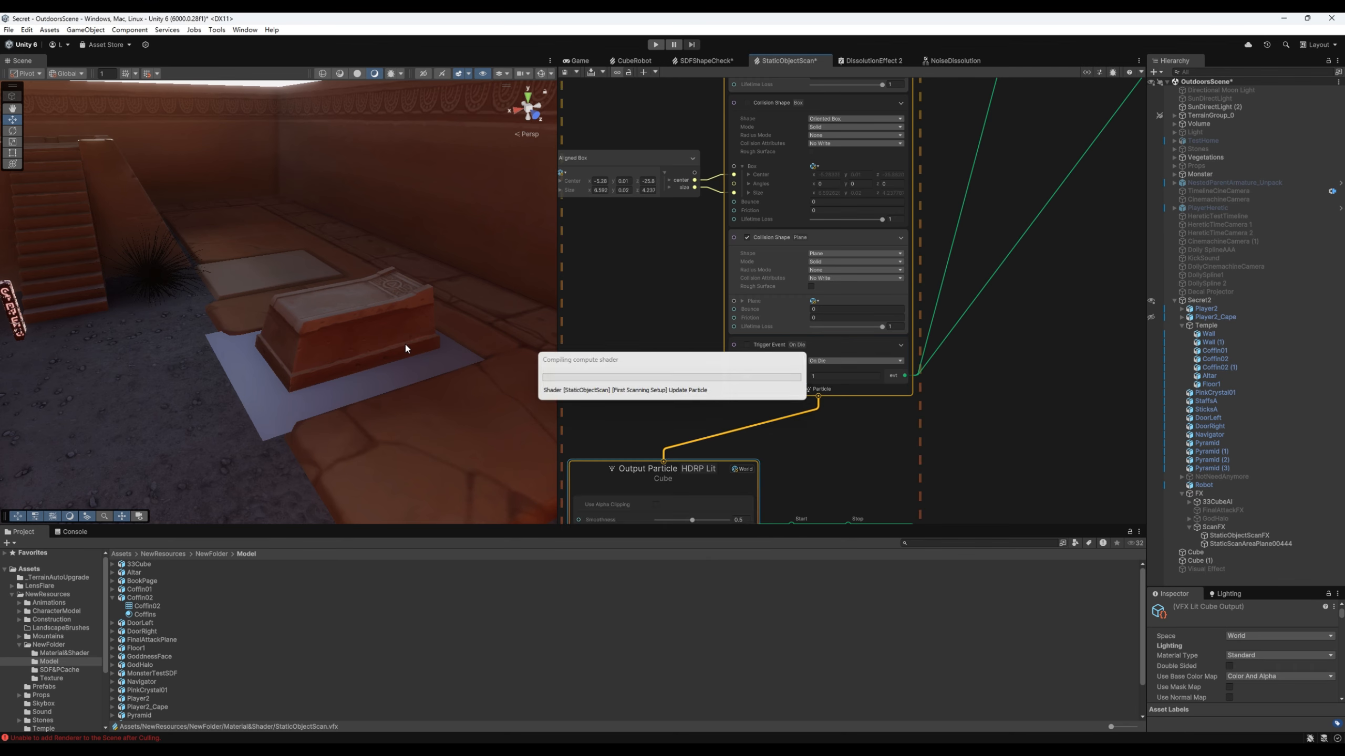
Step: Switch the scene shading to wireframe and examine the area around the coffin
mouse_move(403, 352)
right_down()
mouse_move(430, 338)
mouse_move(434, 371)
mouse_move(450, 373)
mouse_move(389, 361)
right_up()
click(322, 74)
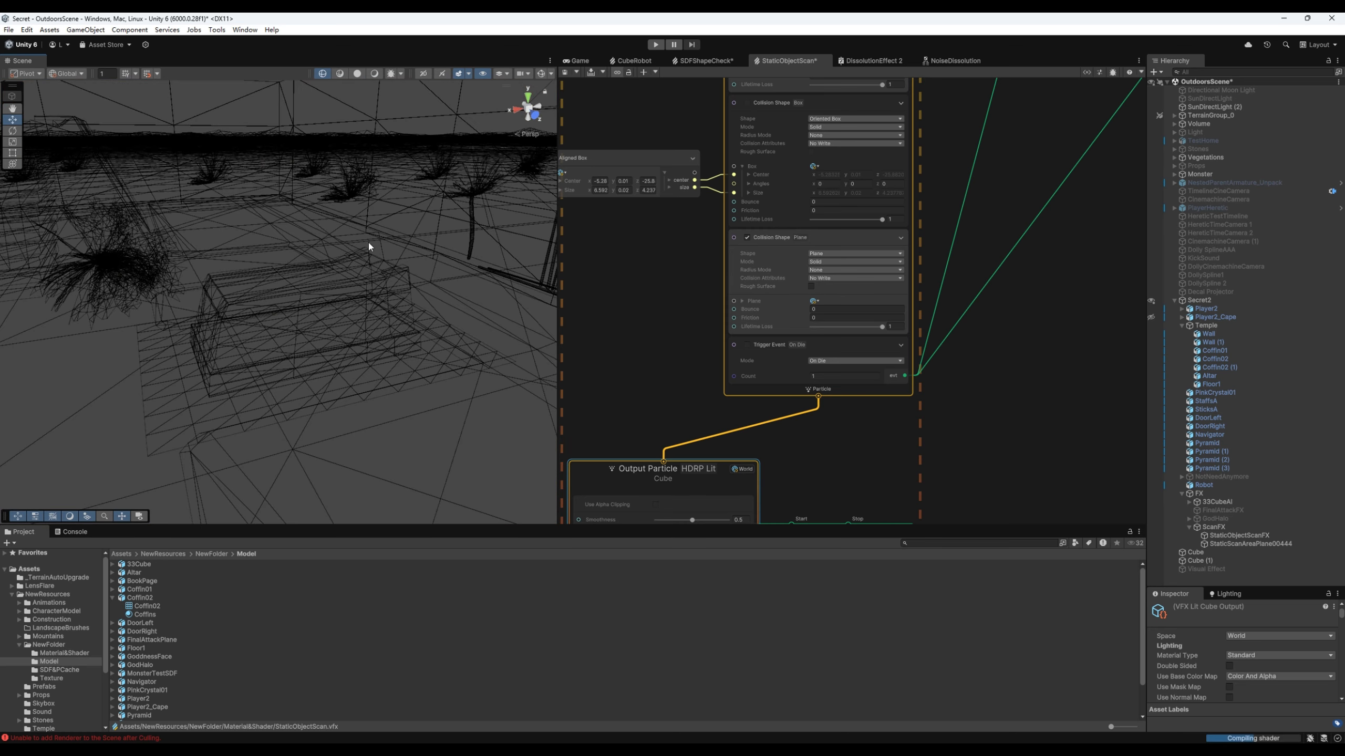
right_drag(340, 350, 398, 371)
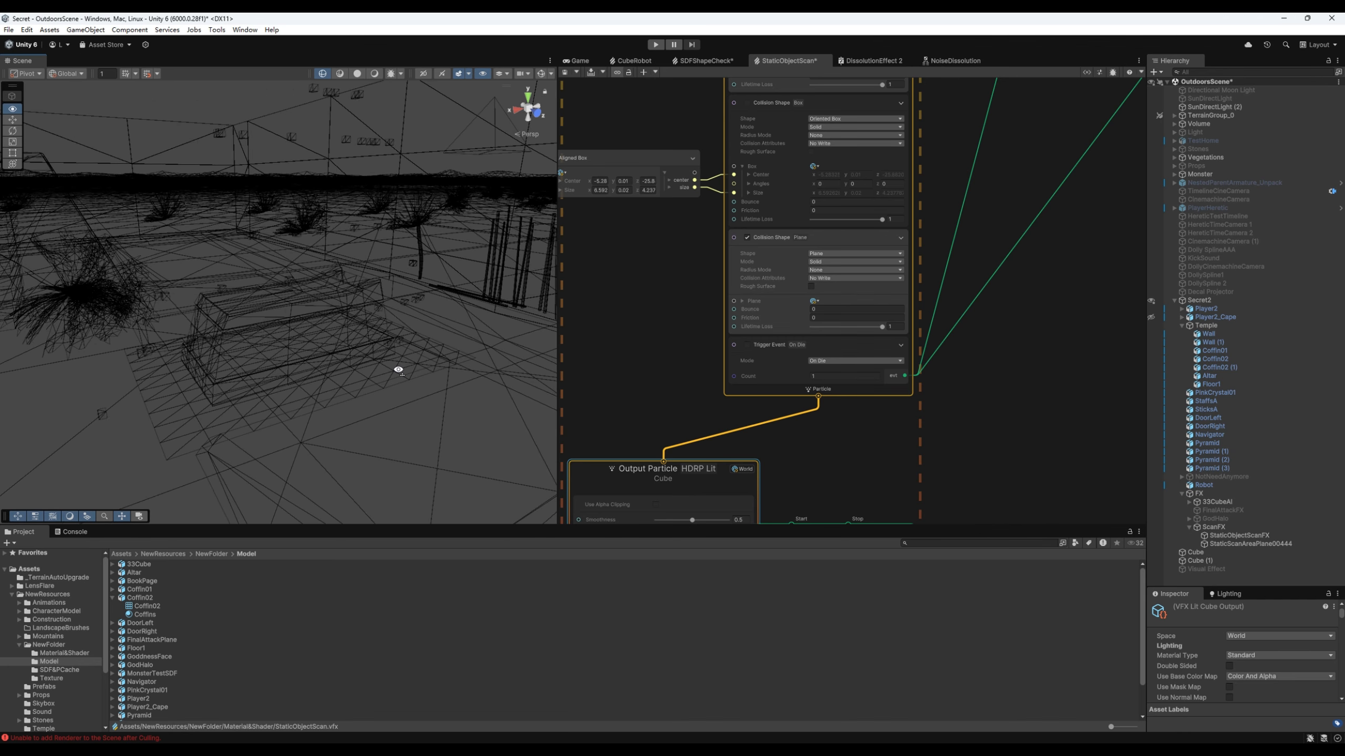
right_drag(385, 381, 337, 170)
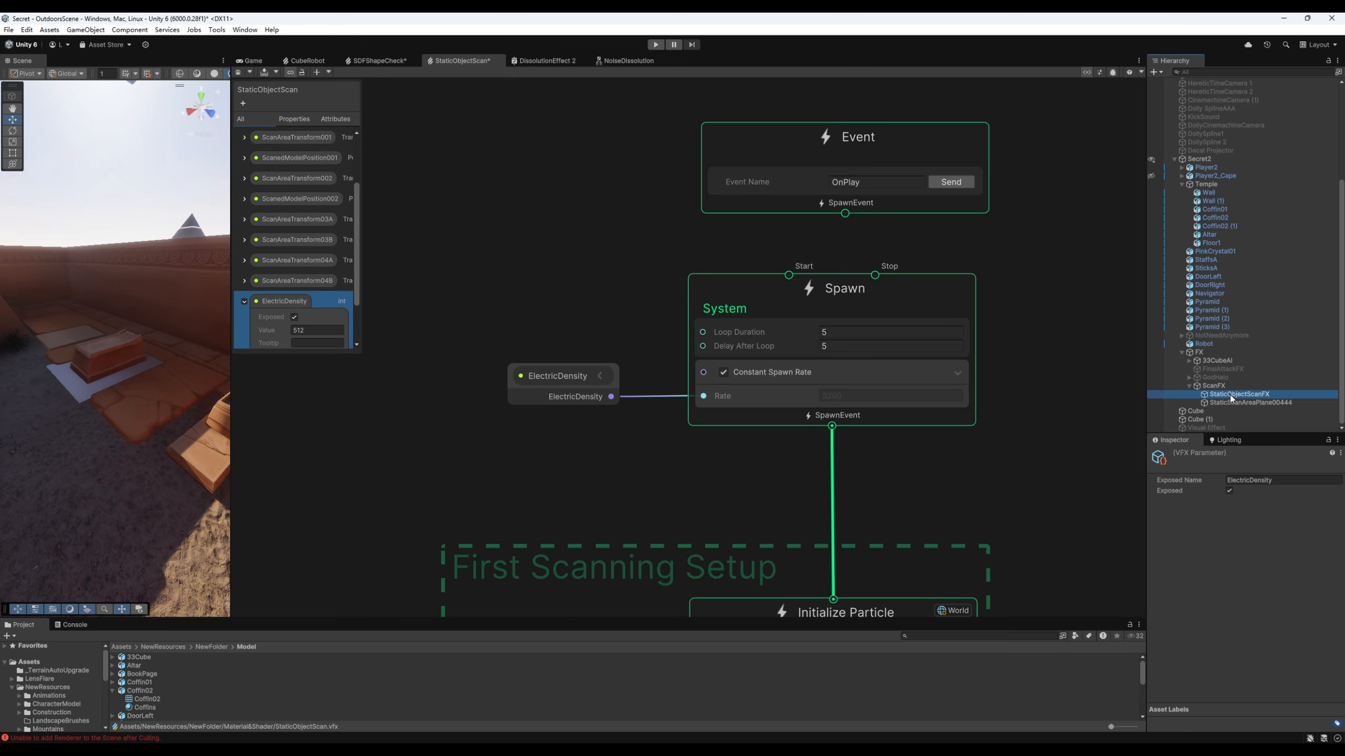
Step: Review the ElectricDensity and ScanStartPosition parameters in the graph and the exposed properties of StaticObjectScanFX
click(1230, 398)
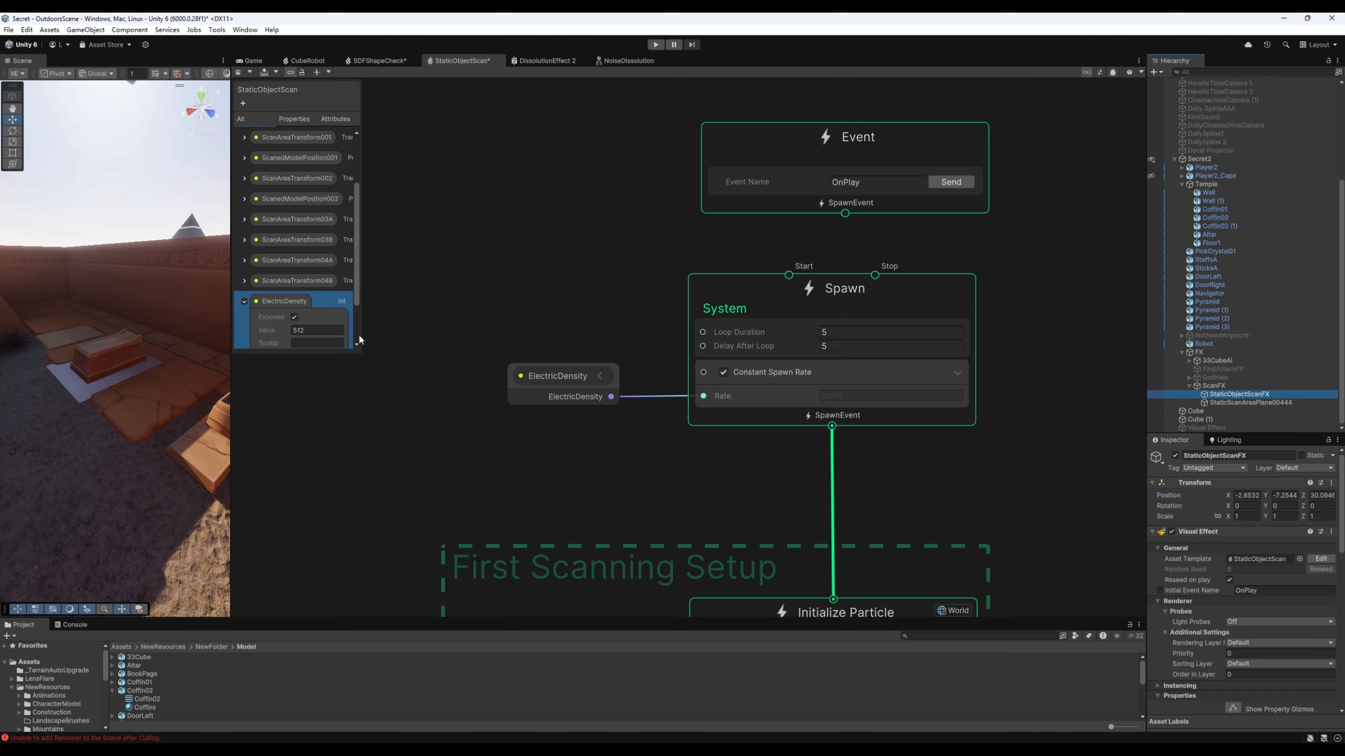
click(572, 379)
middle_drag(699, 423, 683, 294)
middle_drag(638, 462, 829, 358)
click(862, 317)
click(435, 372)
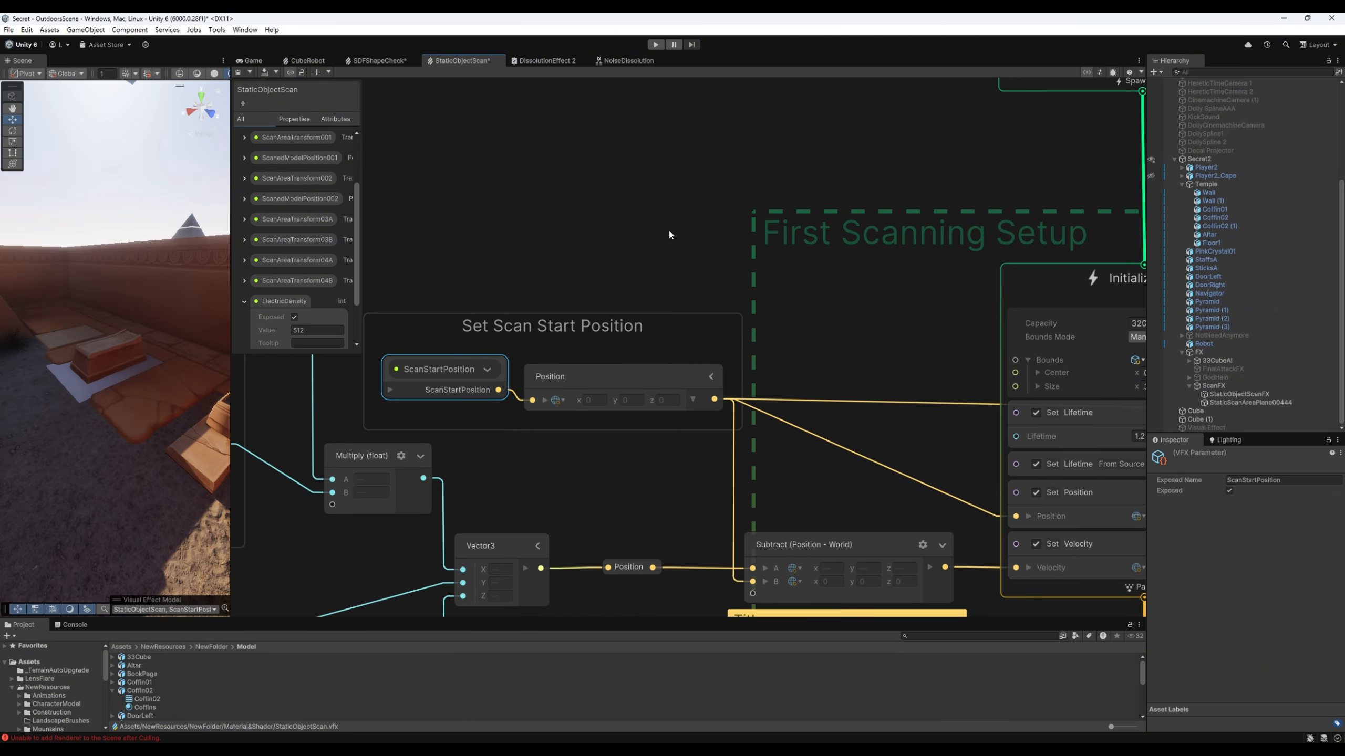
middle_drag(665, 234, 668, 228)
click(1228, 394)
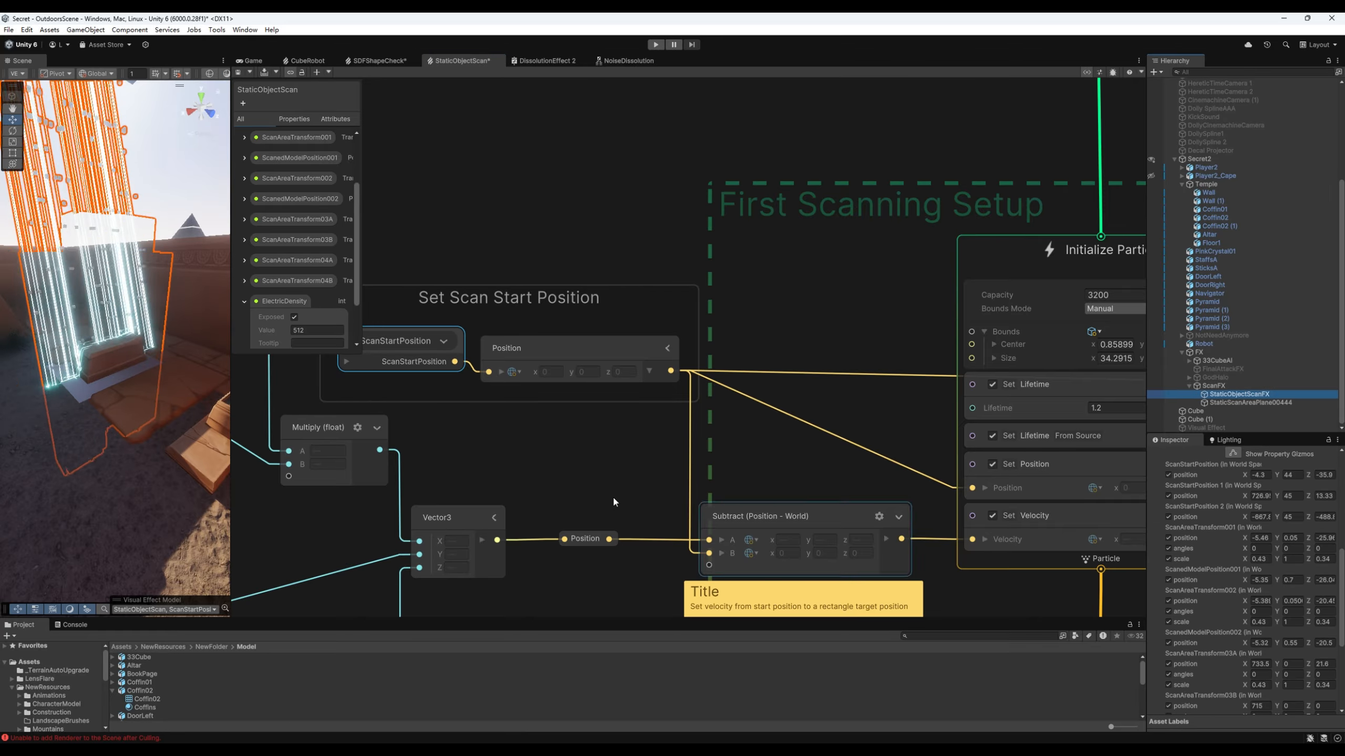
Step: Examine the Set Velocity block and trace its inputs back through the X ScanRange and fade-away node groups
middle_drag(595, 469, 558, 415)
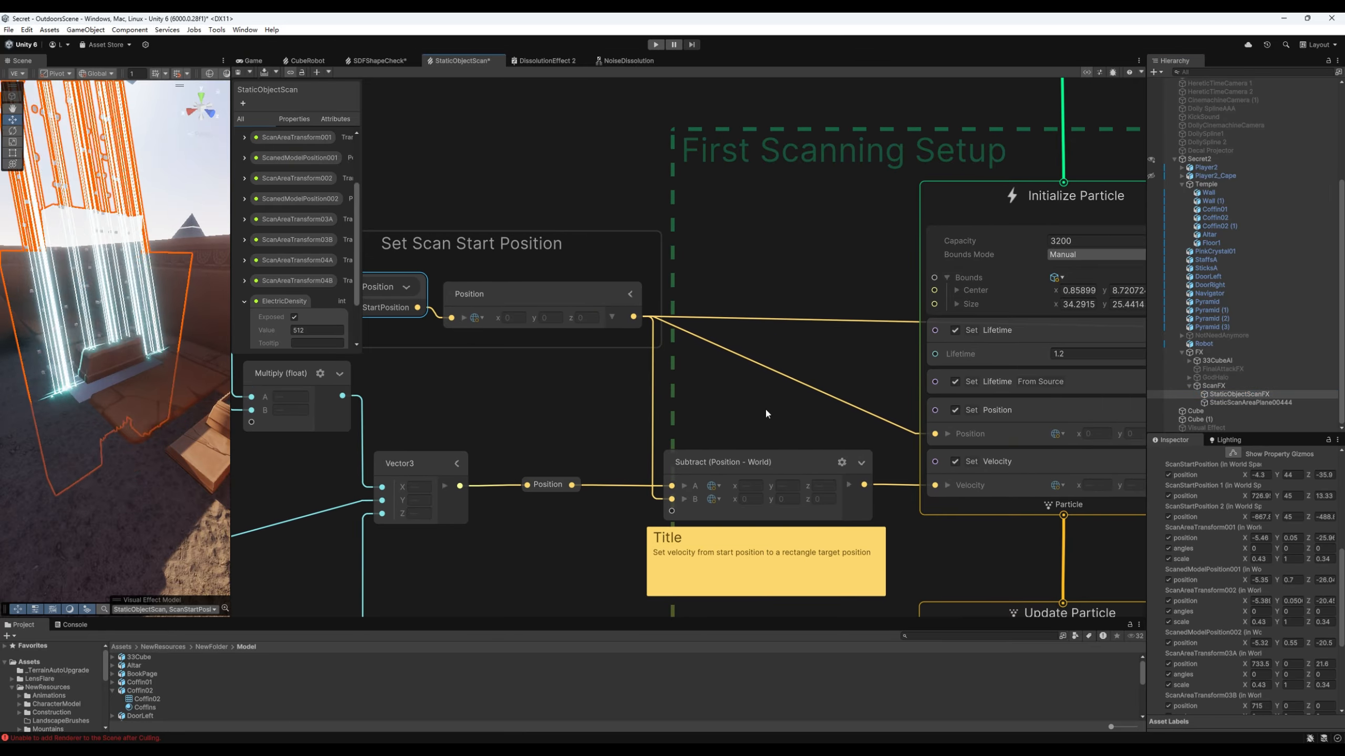
middle_drag(765, 408, 755, 404)
click(1007, 462)
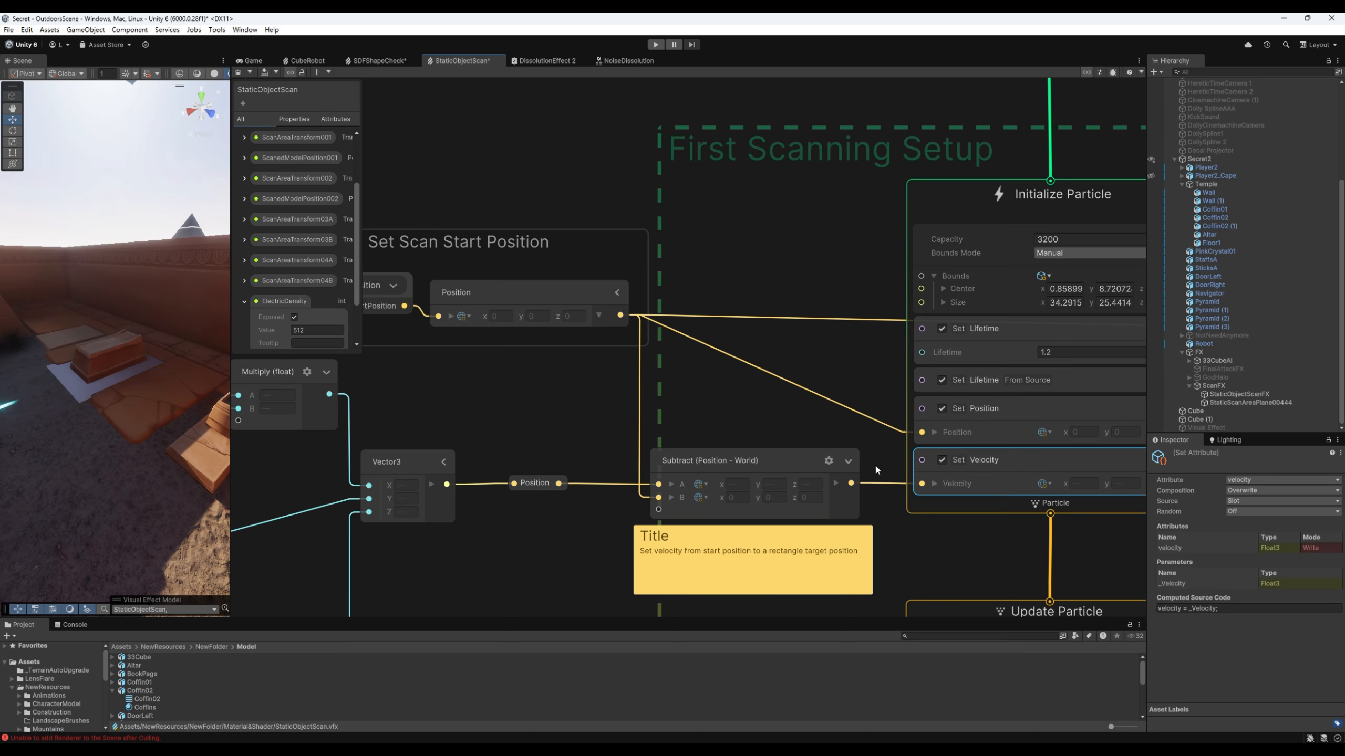
middle_drag(569, 447, 676, 445)
scroll(598, 445, down, 1)
middle_drag(587, 426, 815, 477)
middle_drag(644, 484, 817, 497)
middle_drag(601, 426, 606, 432)
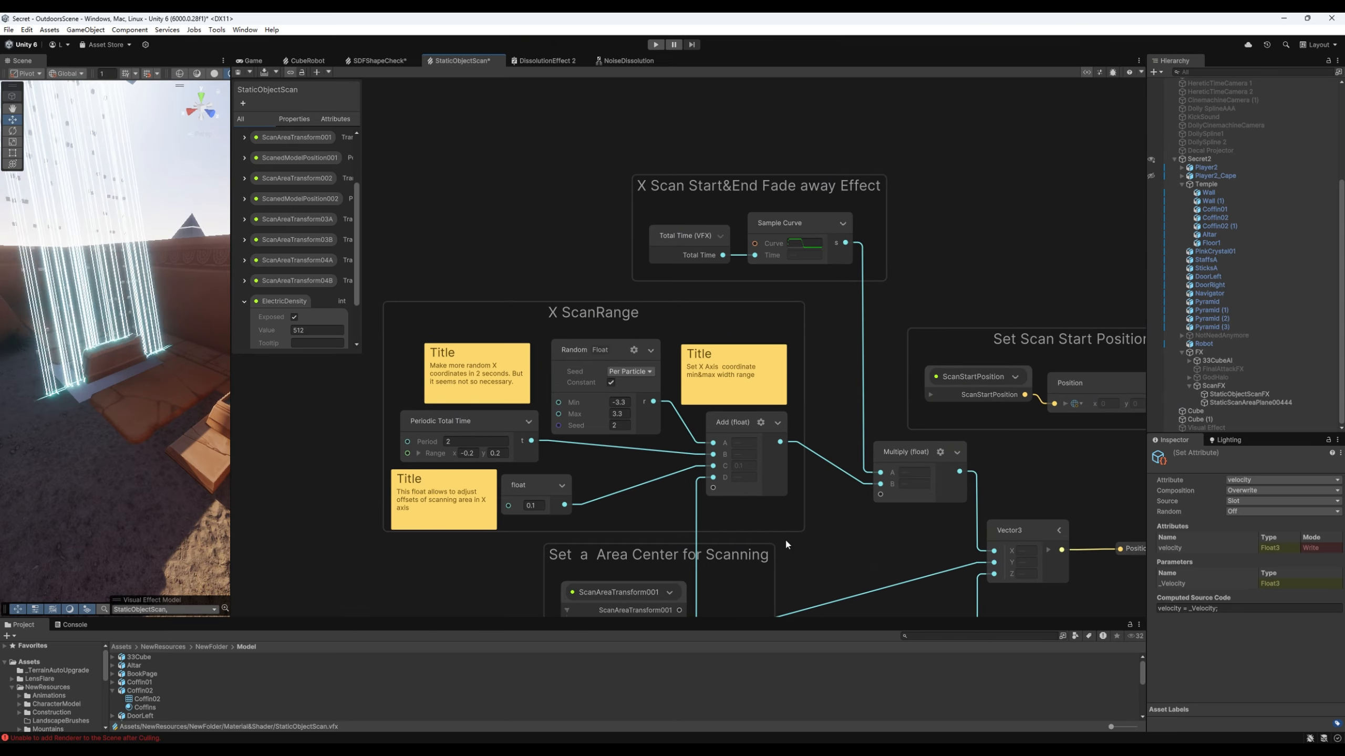
middle_drag(967, 507, 868, 479)
mouse_move(958, 450)
middle_down()
mouse_move(764, 450)
mouse_move(600, 408)
mouse_move(748, 444)
mouse_move(979, 459)
middle_up()
click(662, 349)
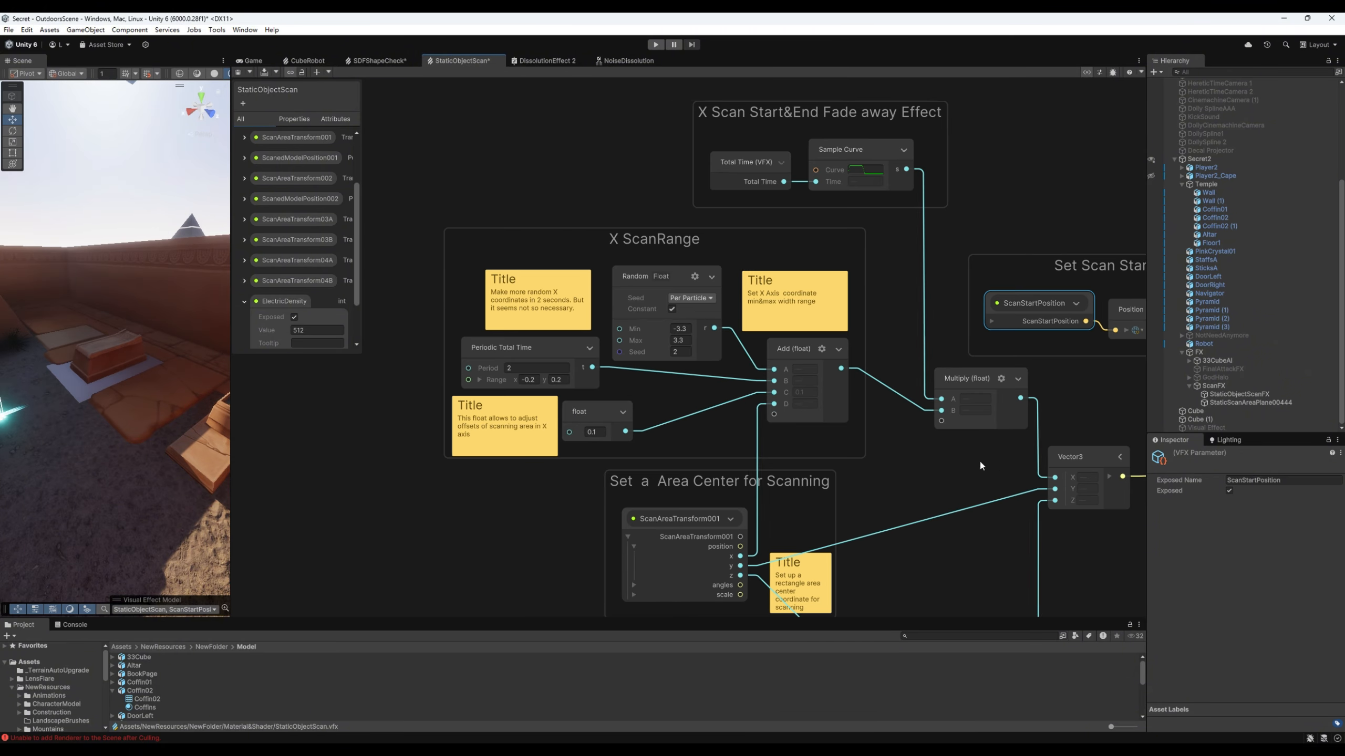
Step: Review the ScanAreaTransform001 parameter in the graph and blackboard, and its exposed values on StaticObjectScanFX
middle_drag(569, 409, 584, 324)
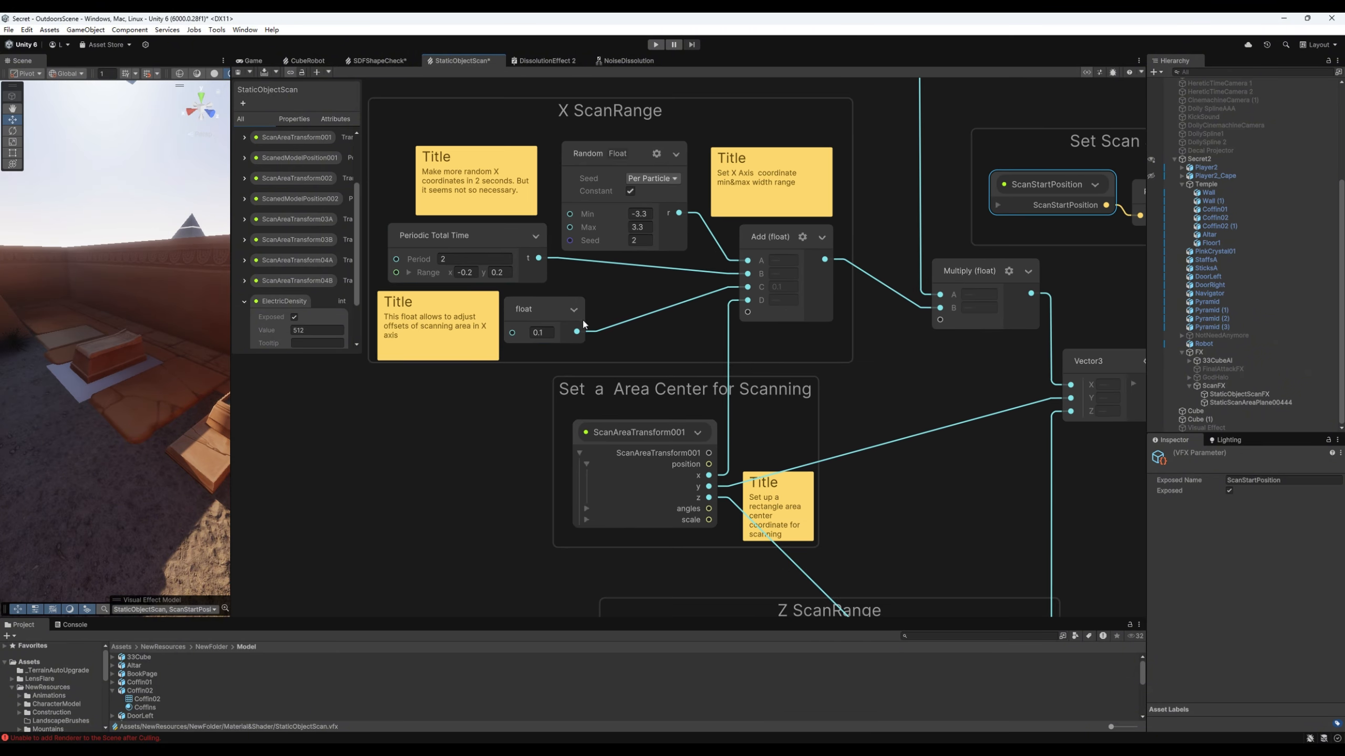
click(624, 432)
middle_drag(513, 467, 508, 437)
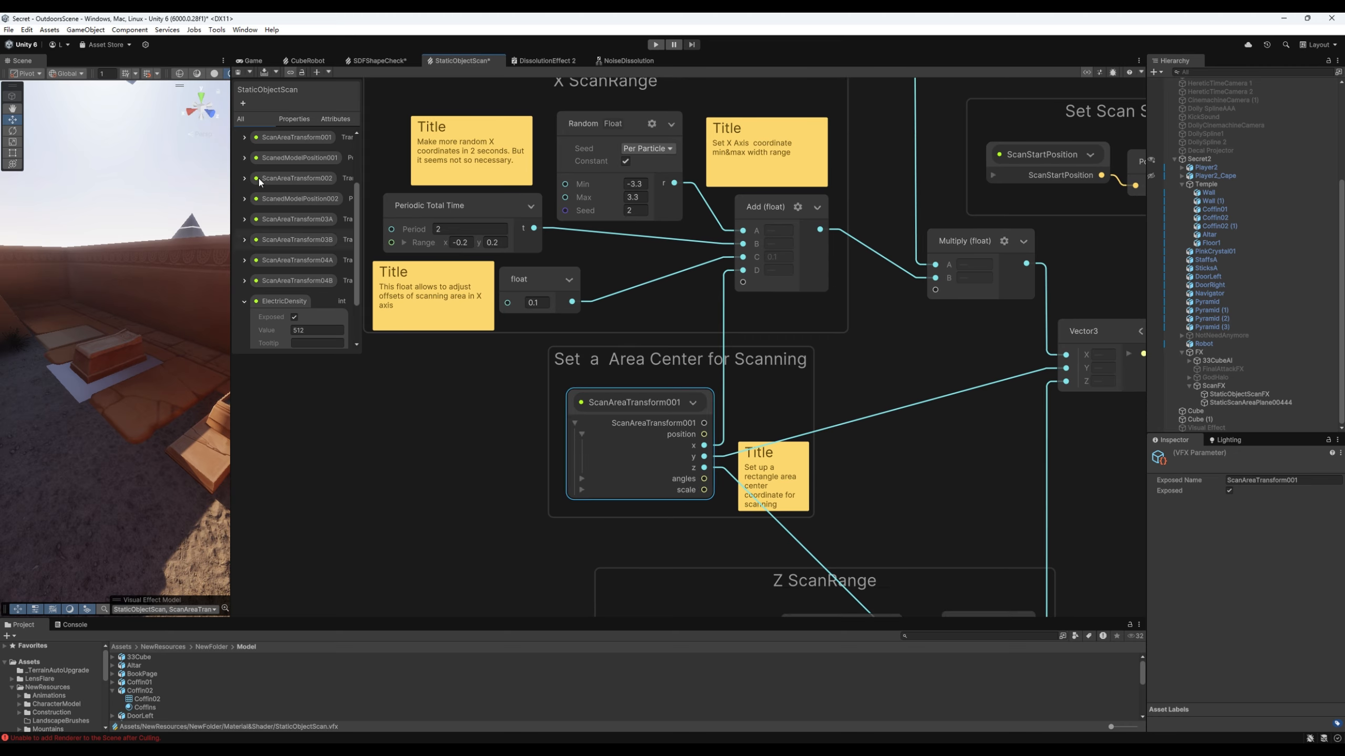
click(244, 137)
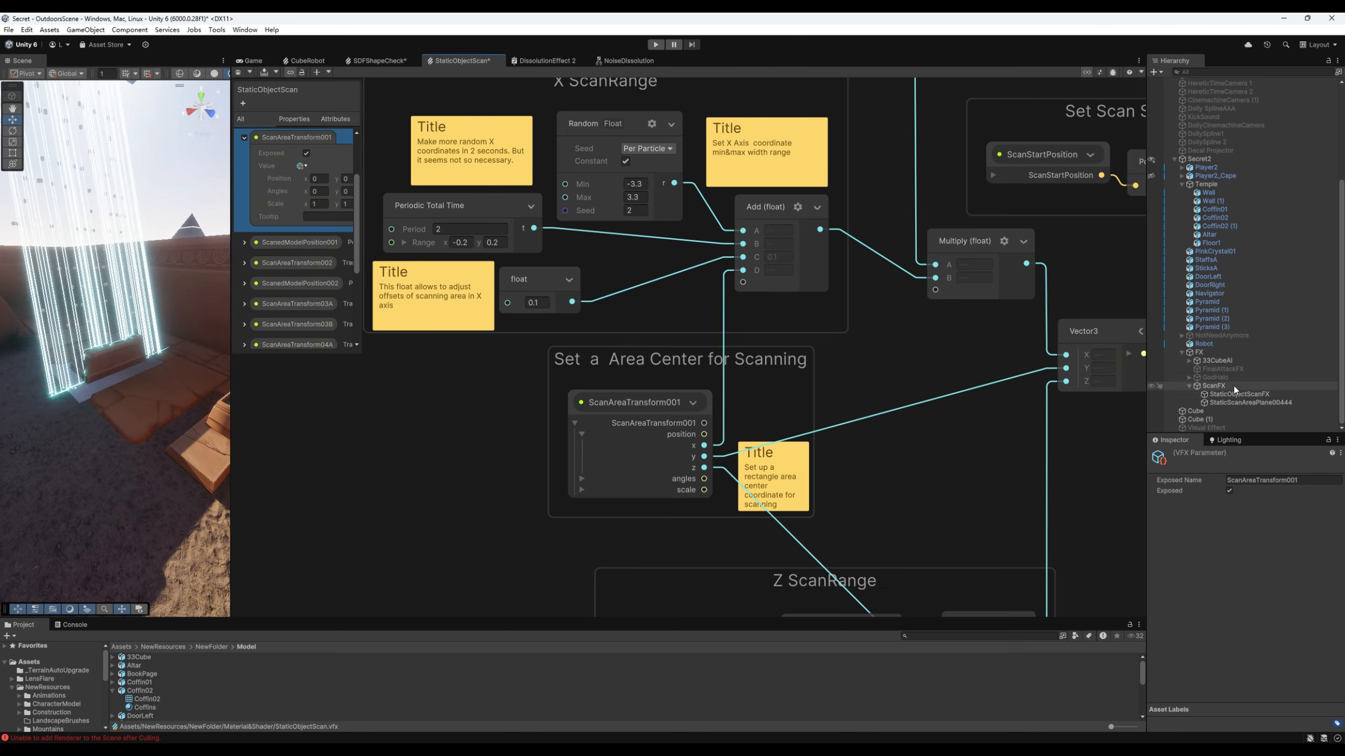
click(1241, 397)
scroll(1287, 646, down, 5)
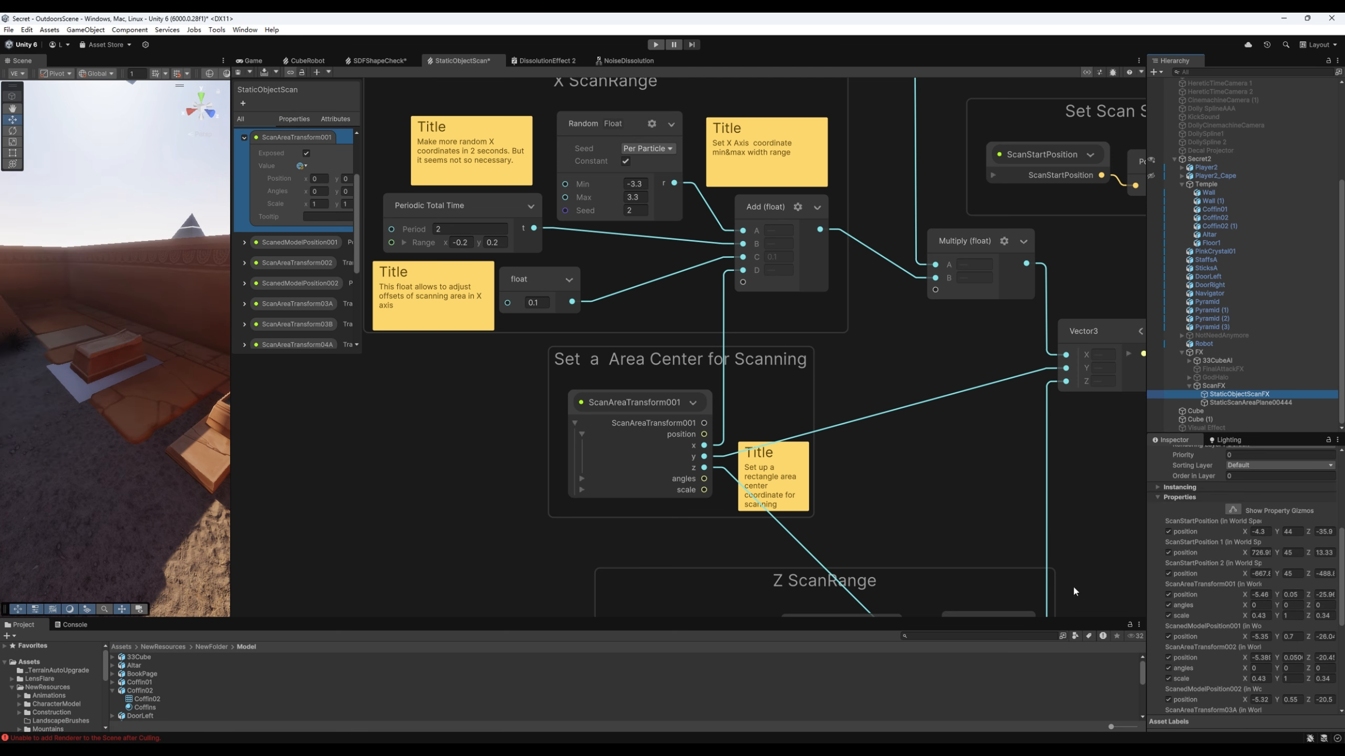
Step: Review the Z ScanRange node group and widen the Scene view, turning it toward the scanned coffin
middle_drag(808, 442, 799, 483)
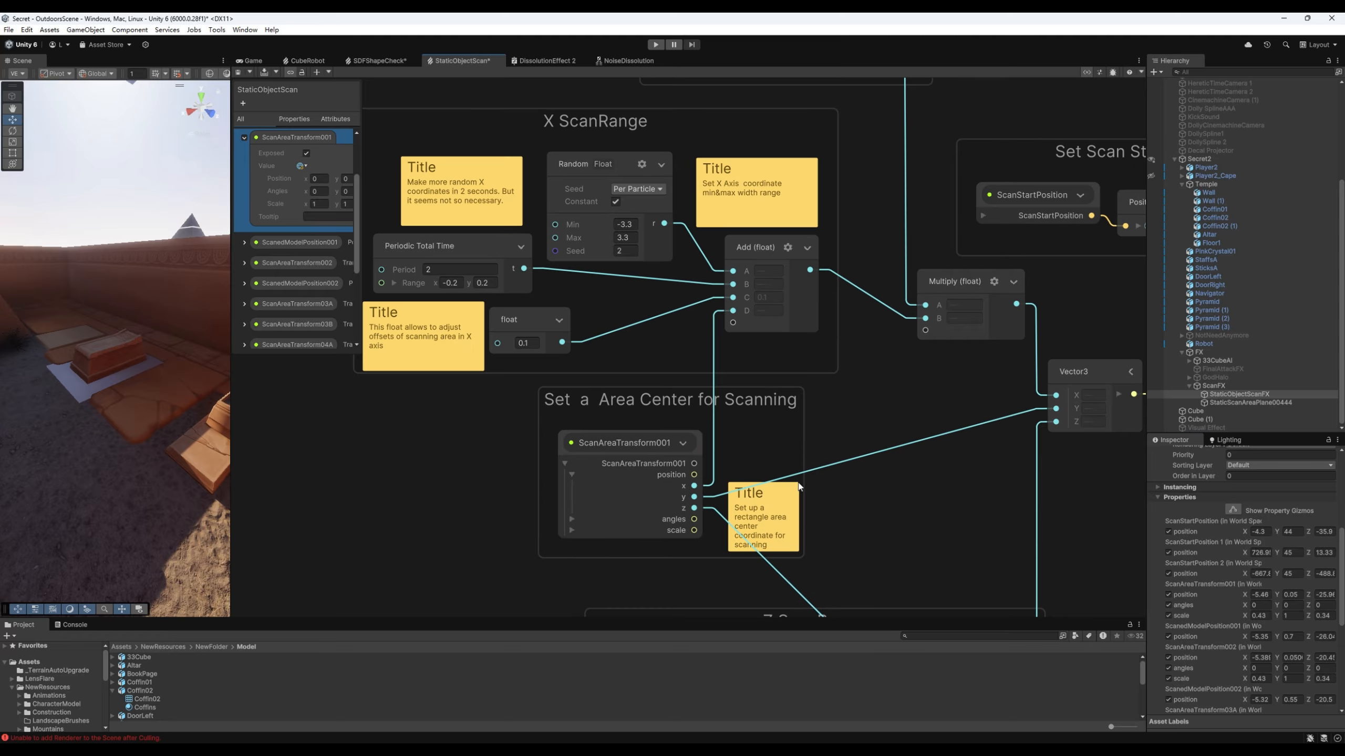
middle_drag(798, 428, 788, 278)
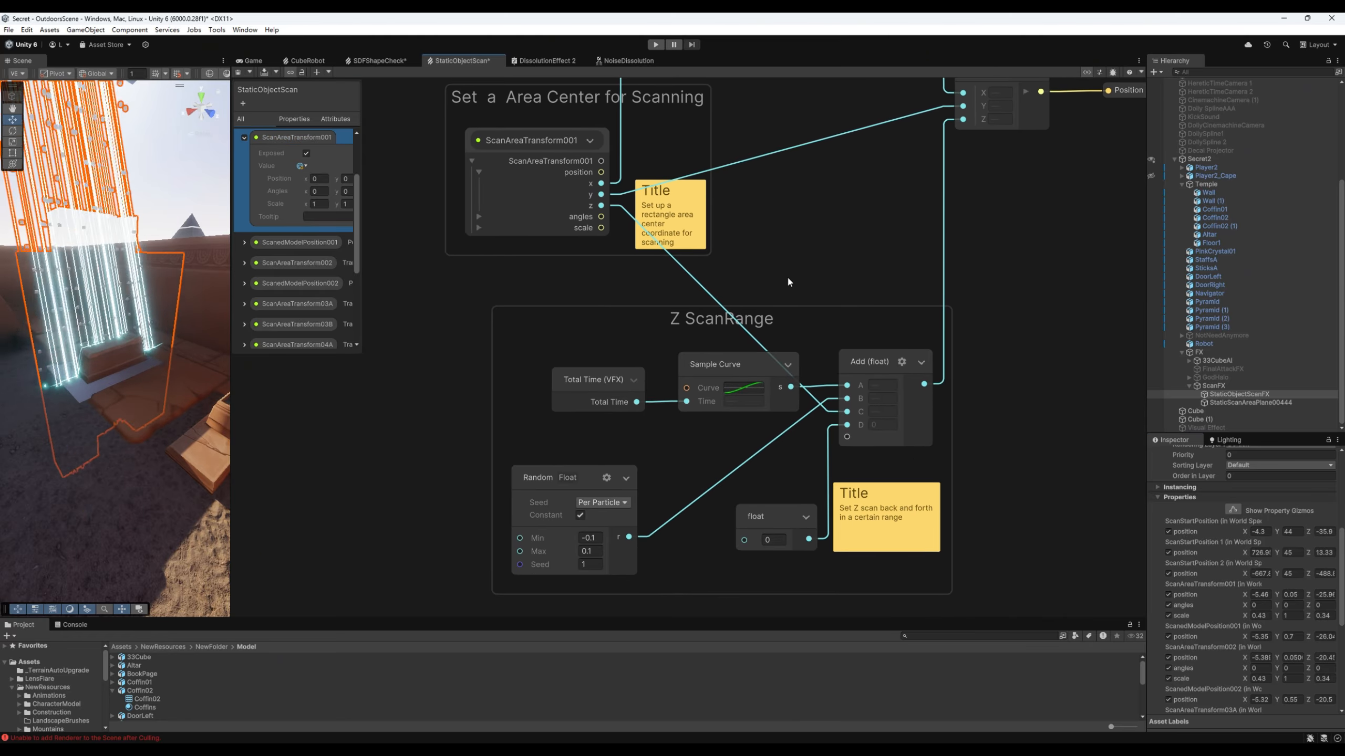
right_drag(177, 411, 165, 418)
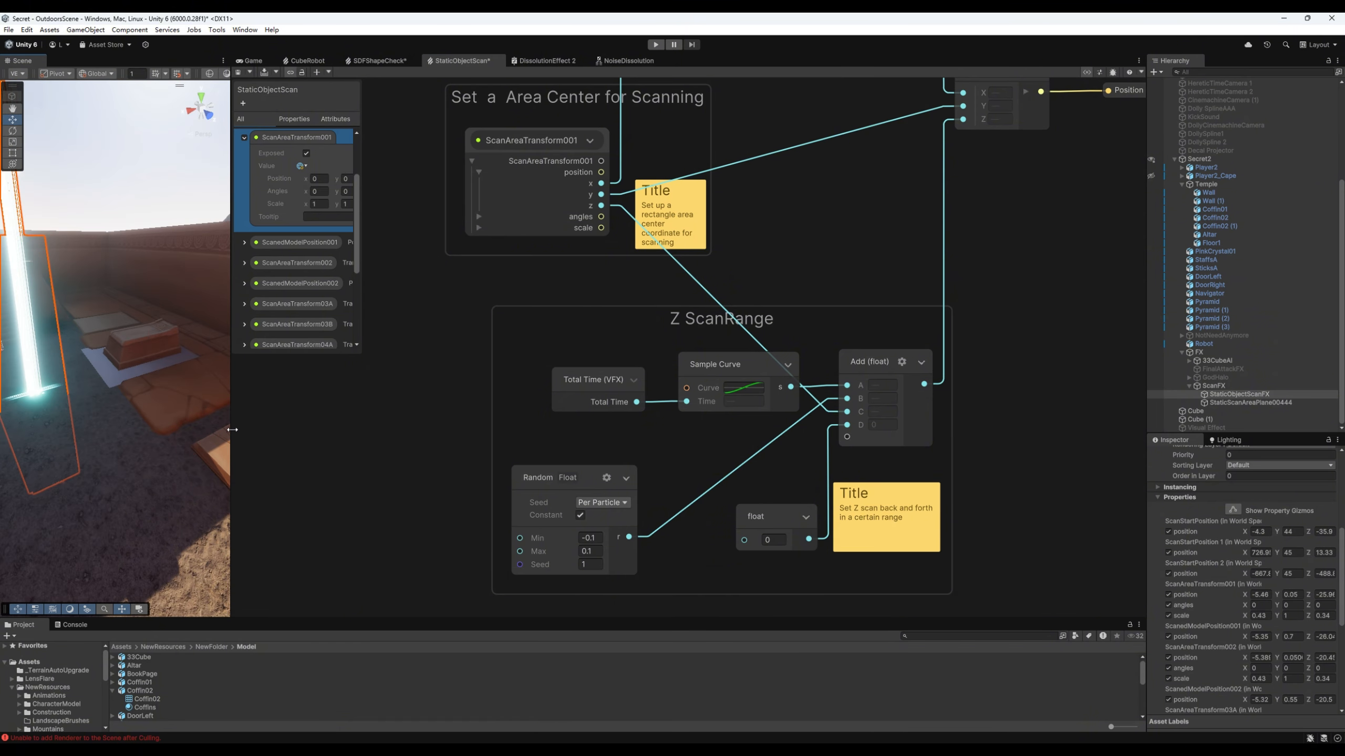
drag(231, 421, 390, 418)
mouse_move(231, 409)
right_down()
mouse_move(207, 384)
mouse_move(252, 392)
right_up()
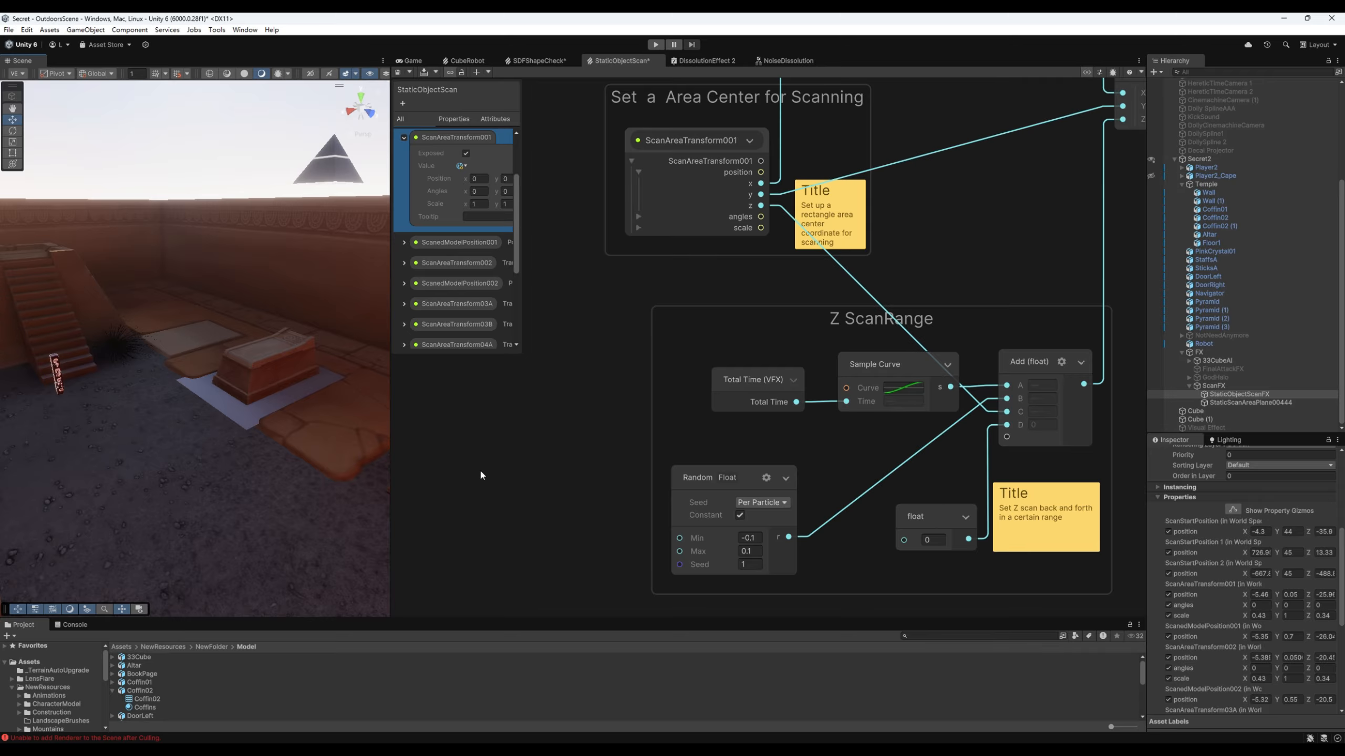
Step: Examine the Random and Periodic Total Time nodes in the X ScanRange group and the ScanAreaTransform001 input to its Add node
mouse_move(566, 475)
middle_down()
mouse_move(518, 480)
mouse_move(560, 482)
middle_up()
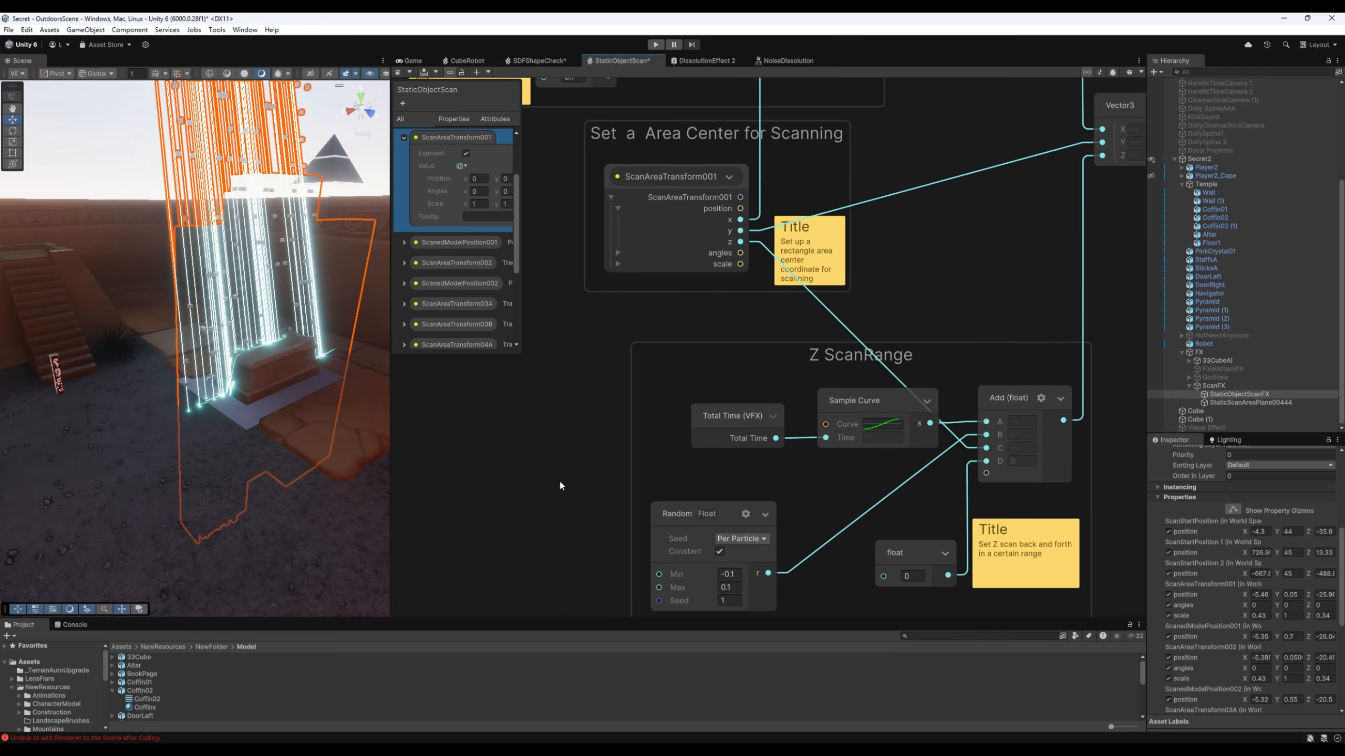
scroll(576, 438, down, 4)
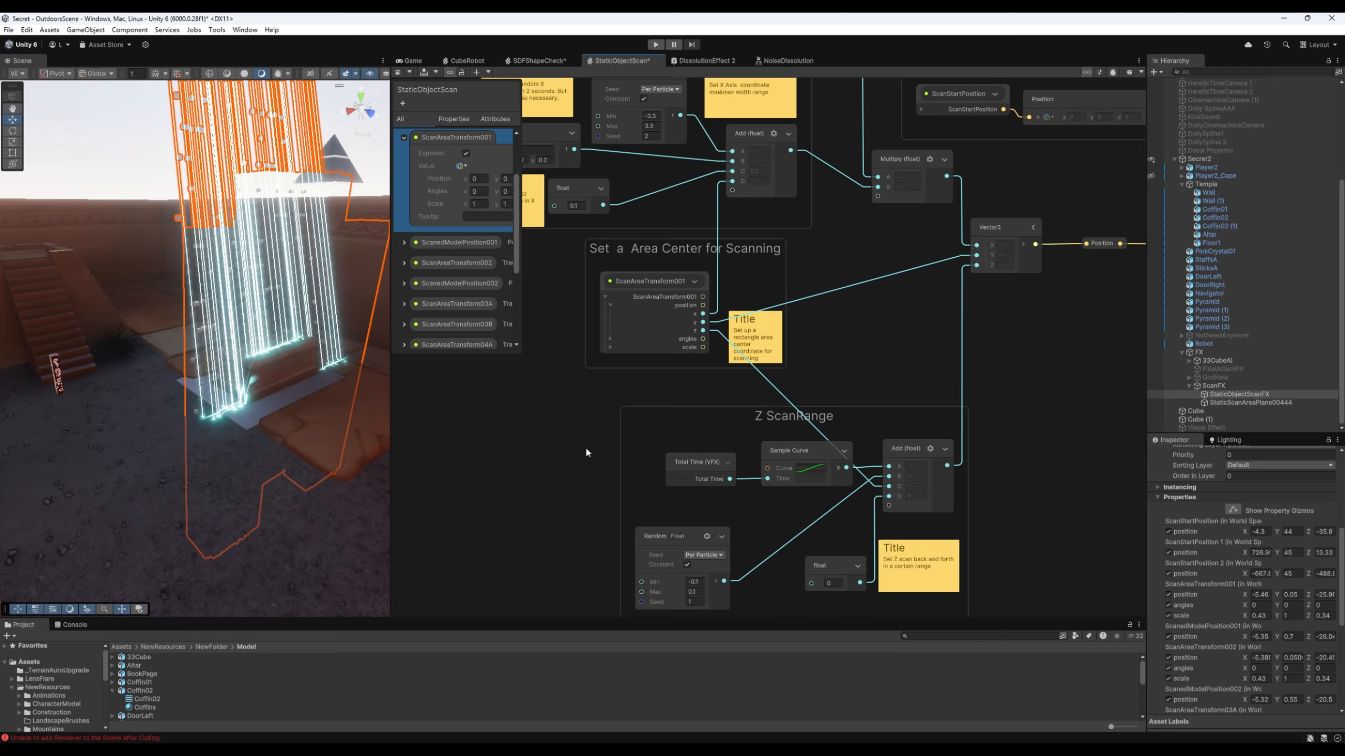
middle_drag(541, 316, 721, 582)
scroll(721, 582, up, 2)
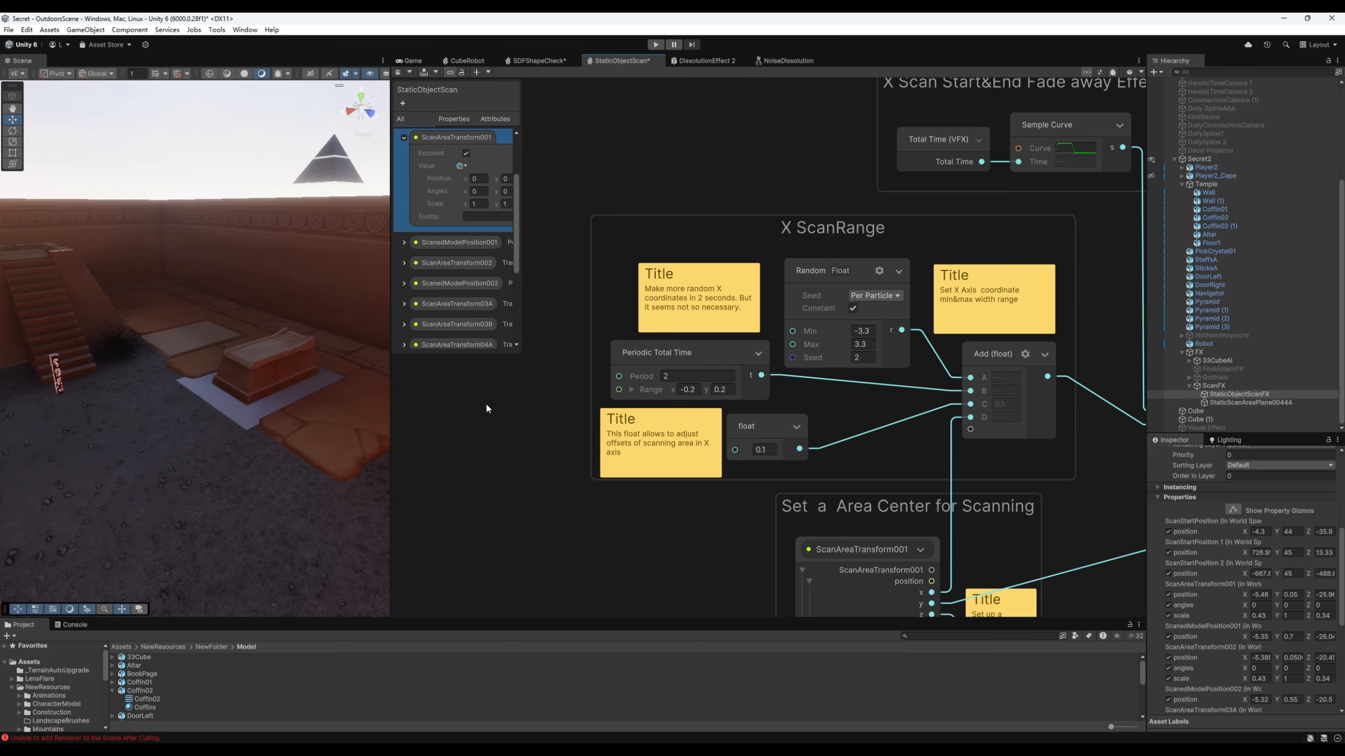
middle_drag(730, 526, 667, 532)
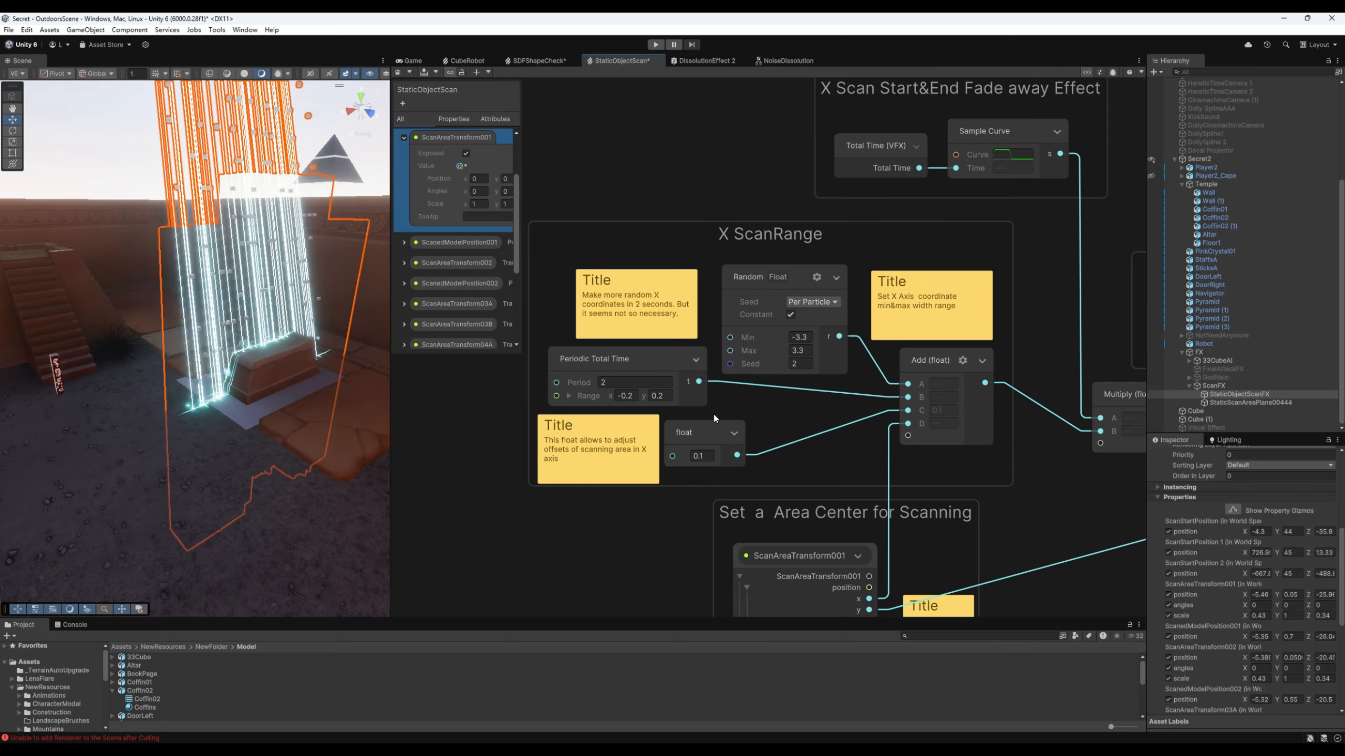
click(649, 362)
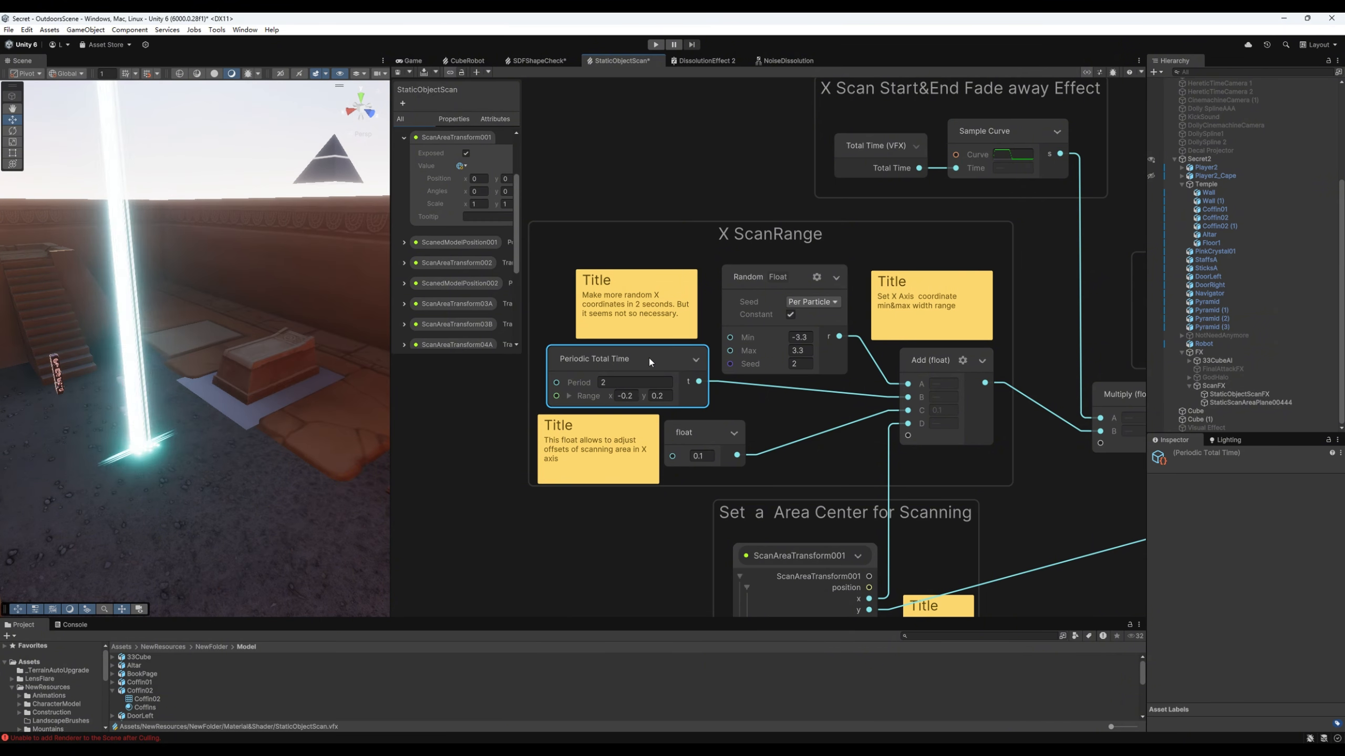
middle_drag(846, 455, 813, 425)
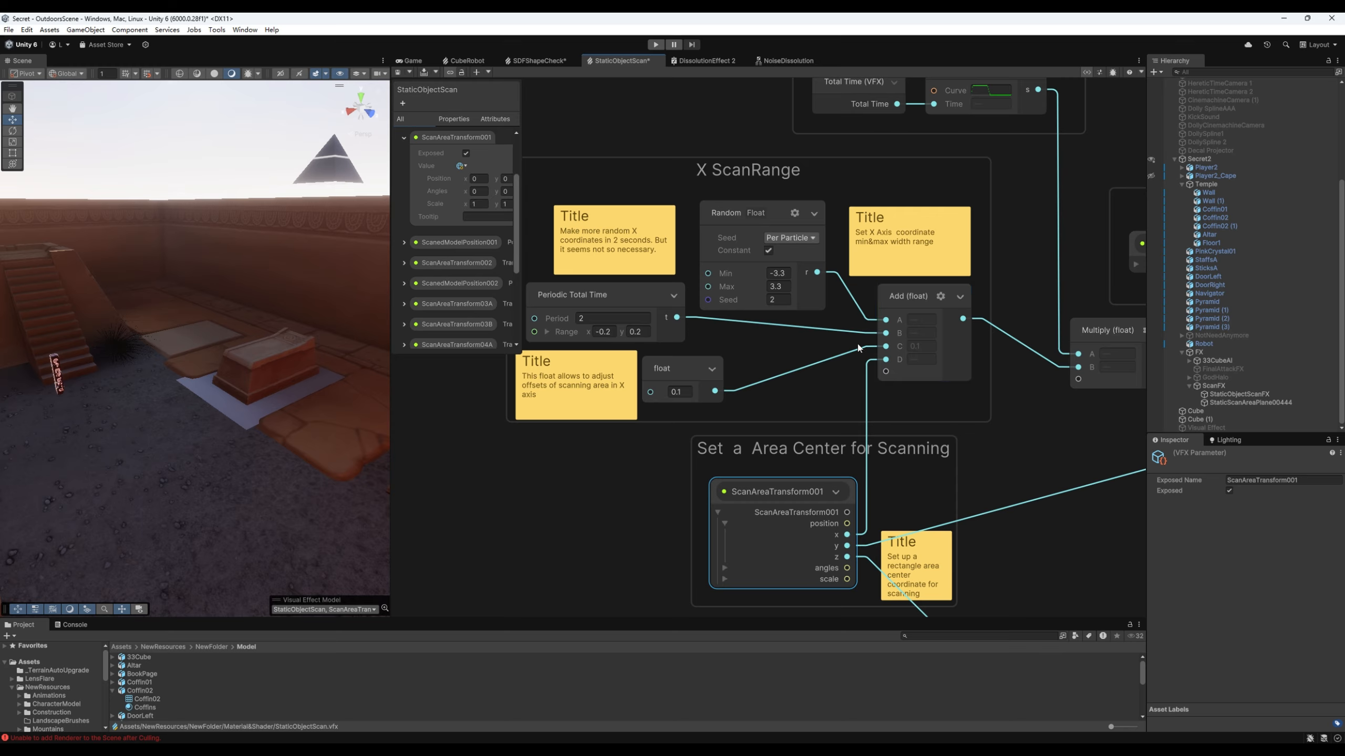
click(758, 219)
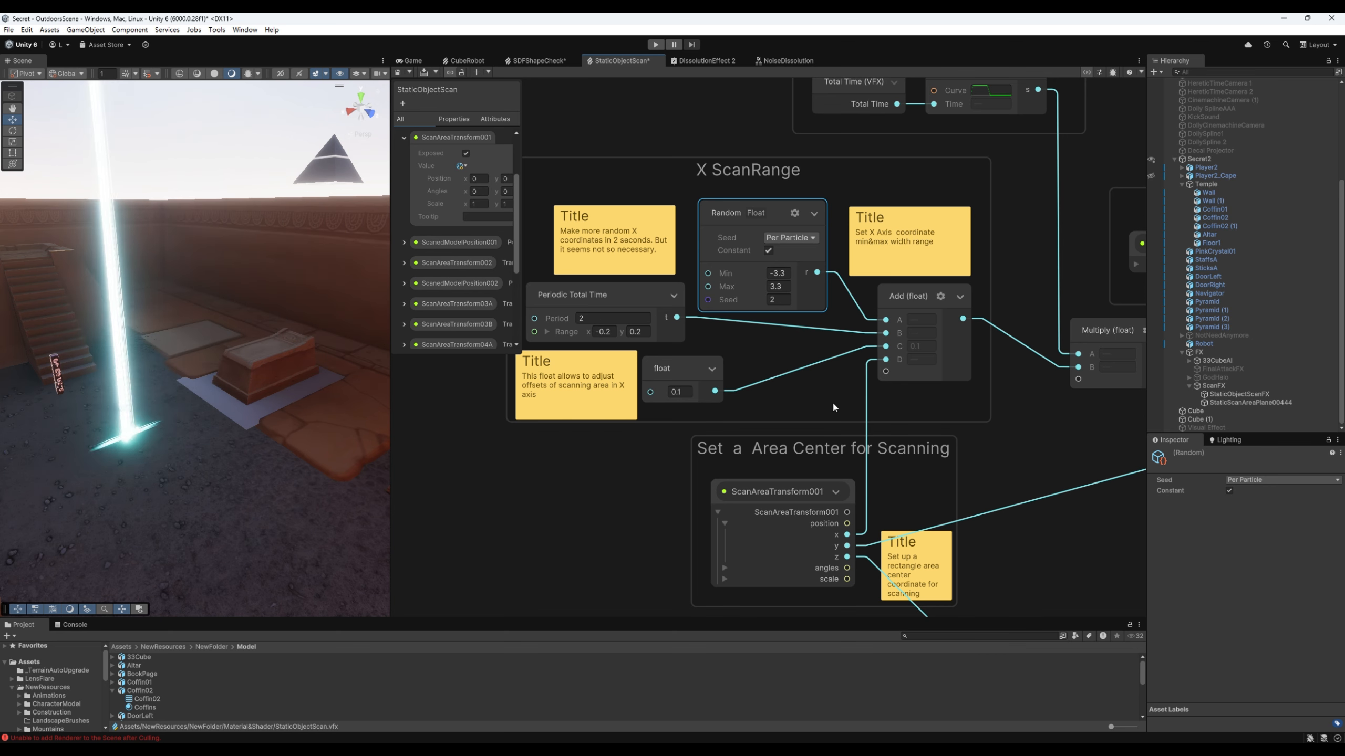
middle_drag(895, 490, 976, 458)
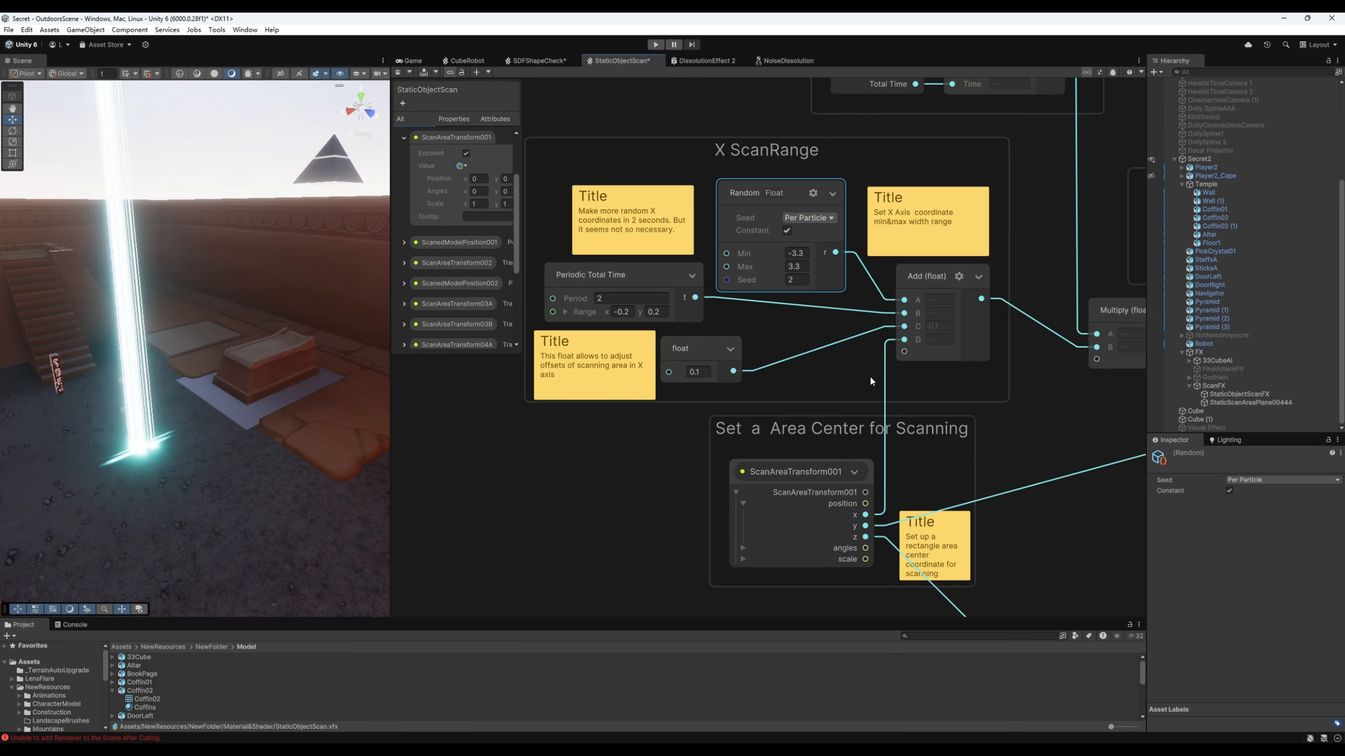
middle_drag(931, 386, 939, 375)
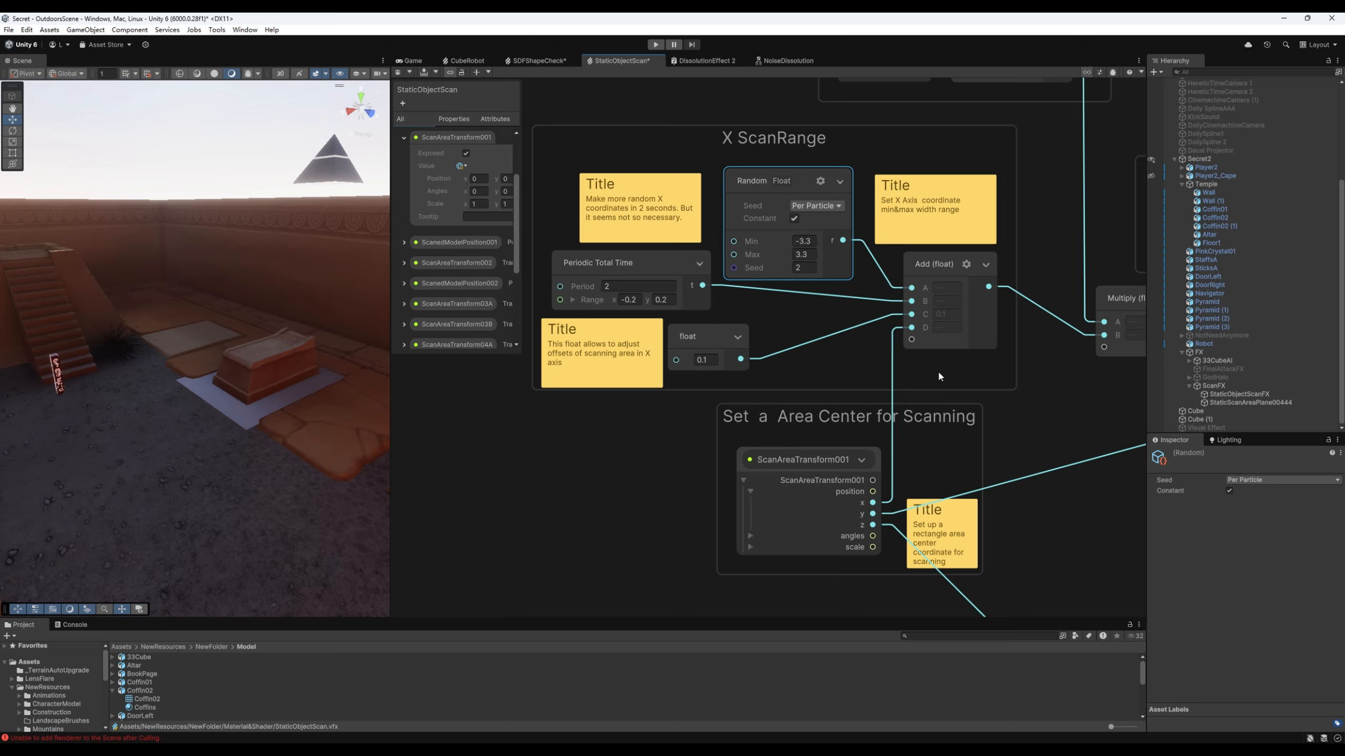
click(647, 259)
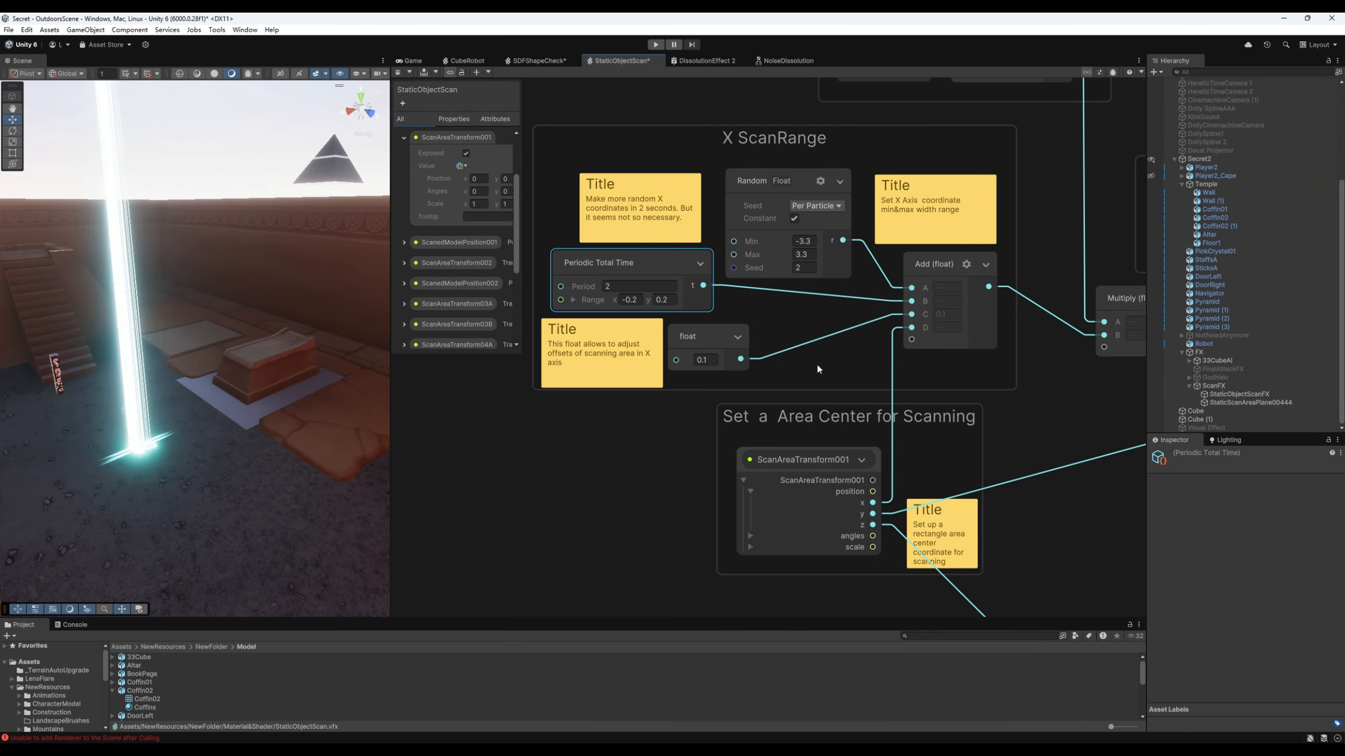
middle_drag(829, 362, 818, 347)
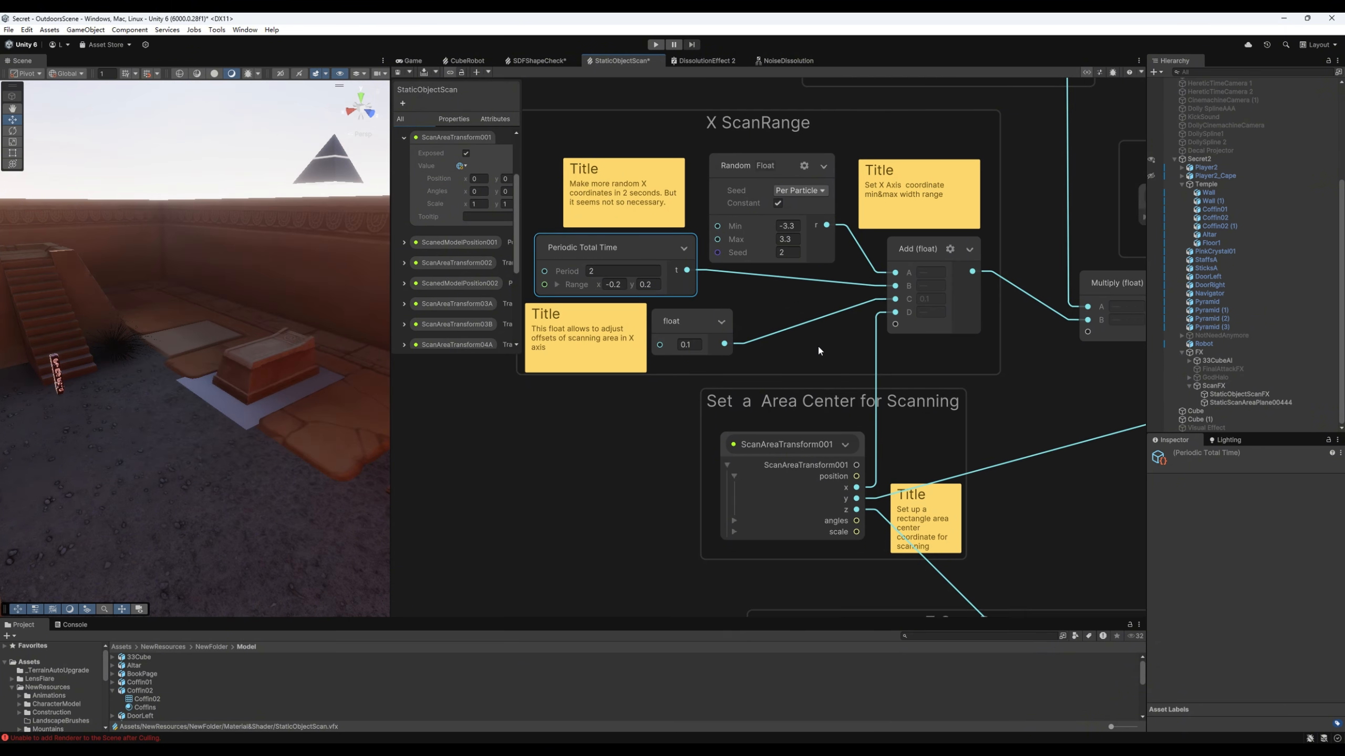
Step: Try different X offsets in the X ScanRange float node, down to -3.83, and restore it to 0.1
click(691, 325)
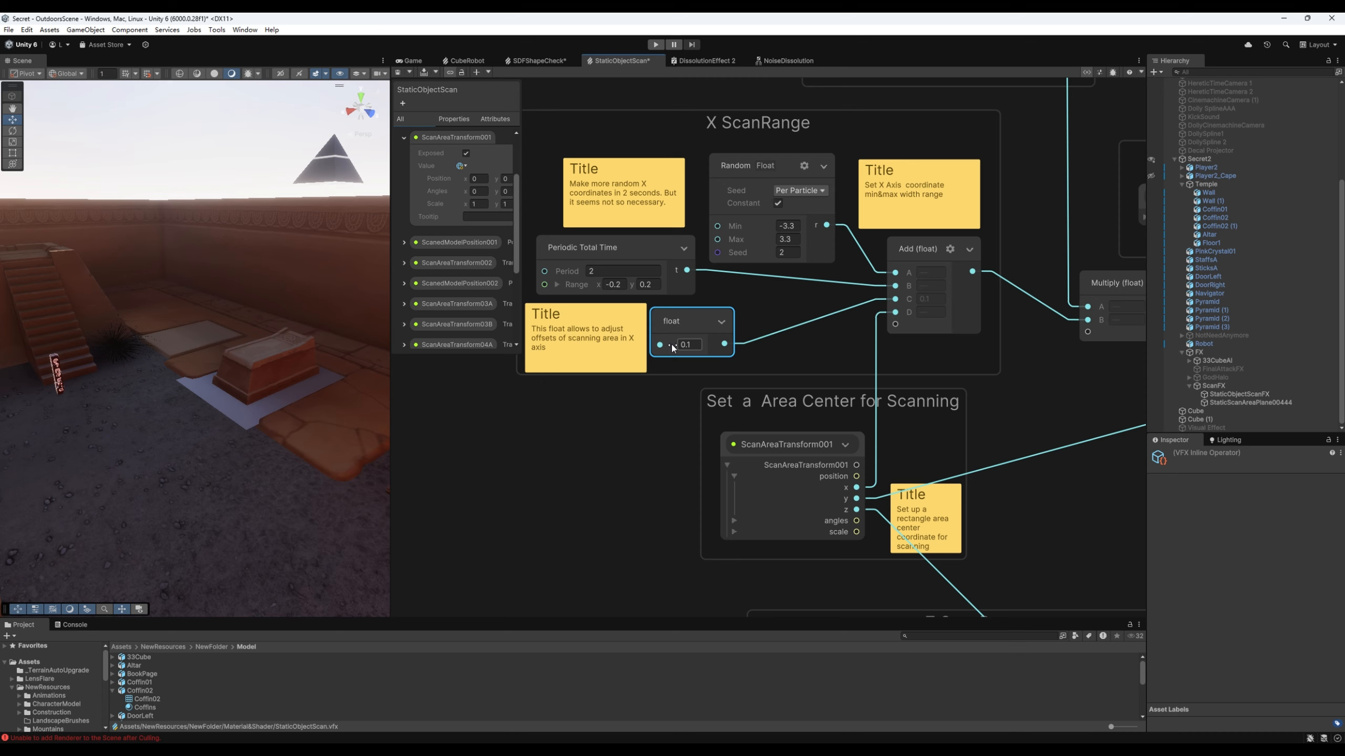
drag(675, 347, 695, 348)
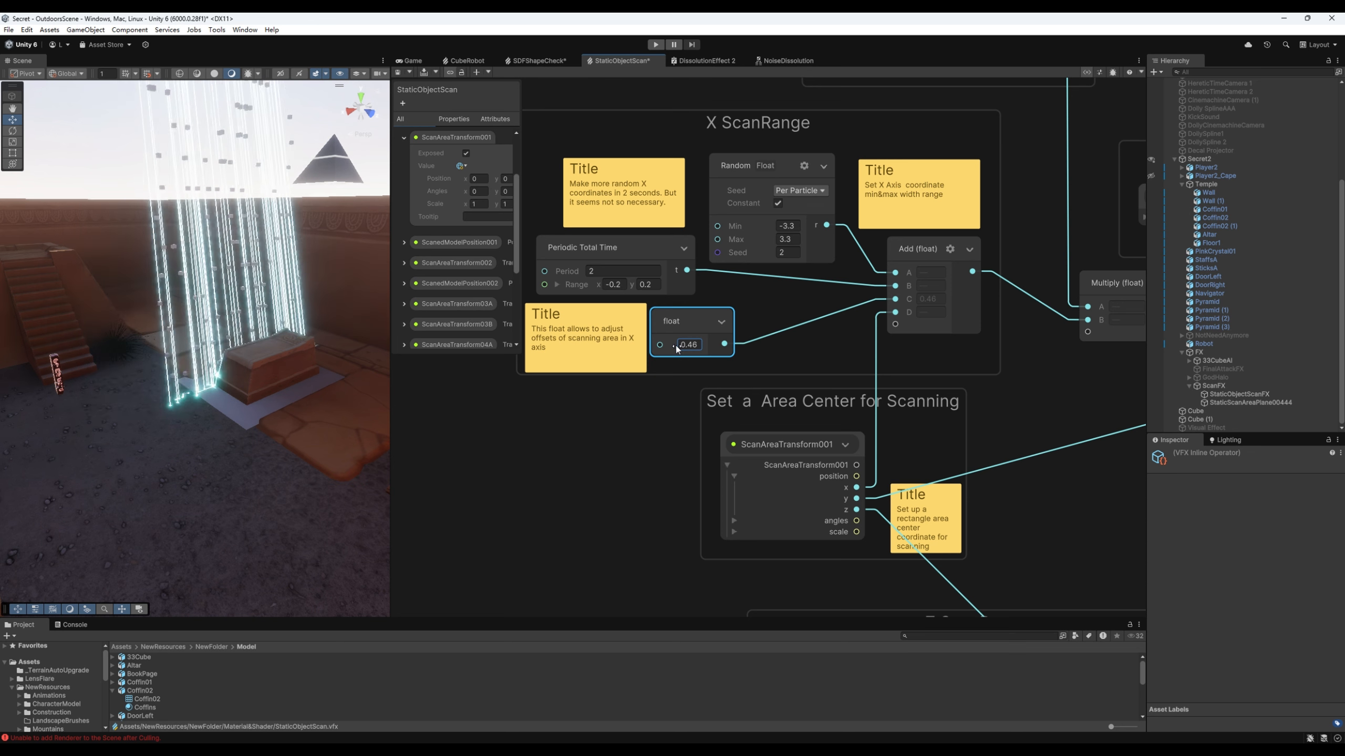
drag(669, 349, 618, 345)
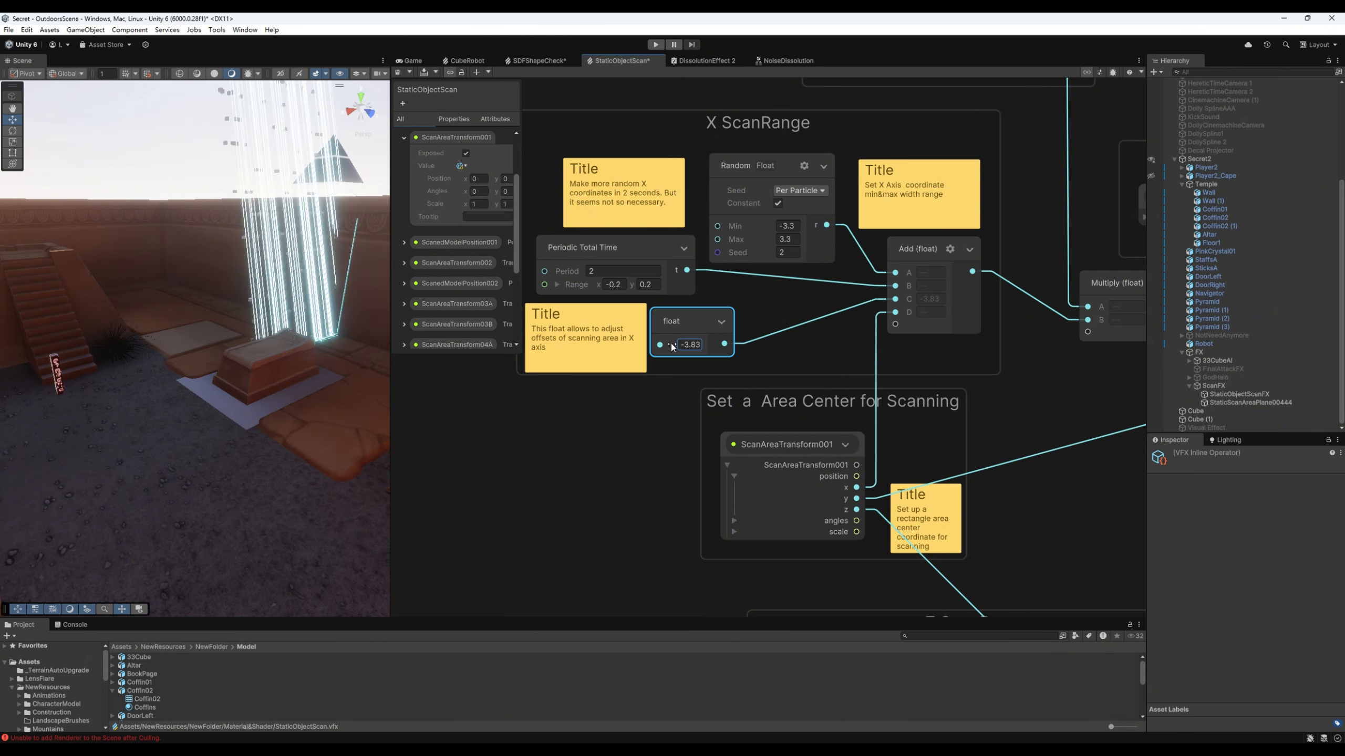
drag(671, 345, 701, 346)
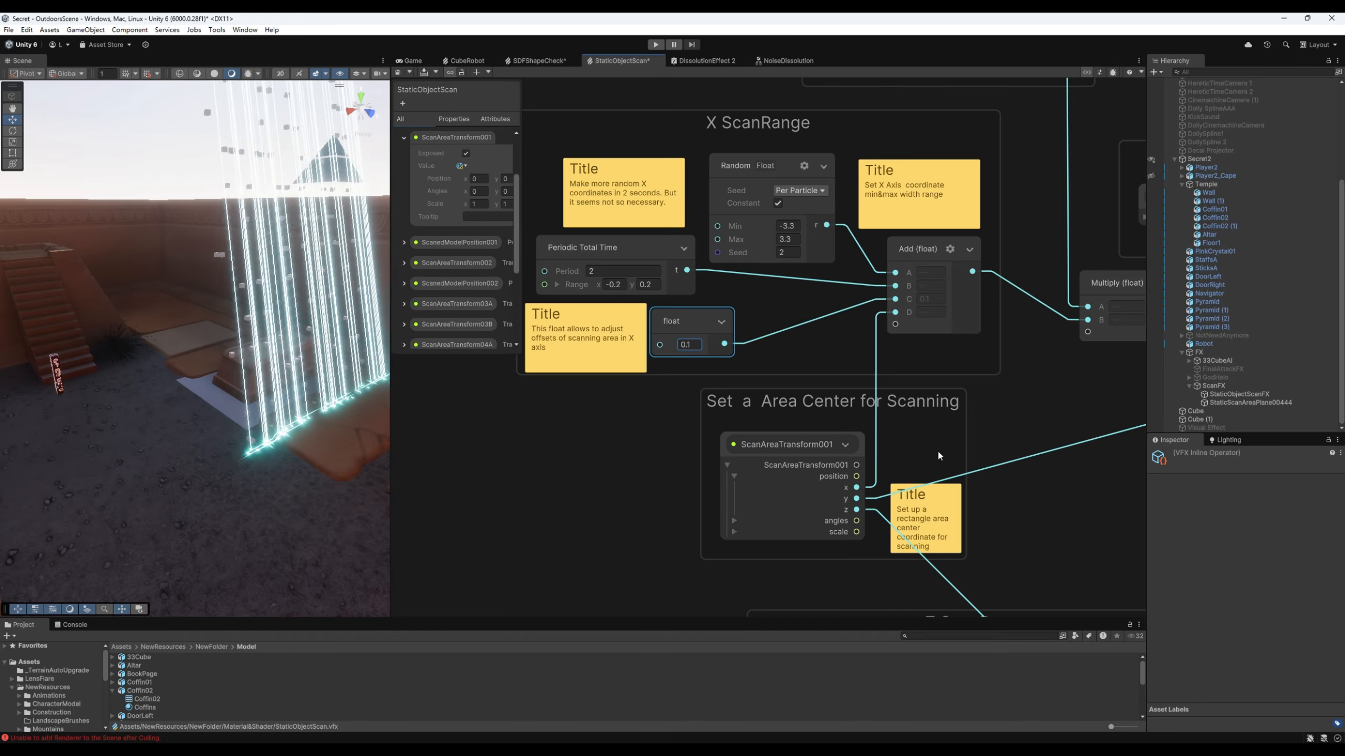
Step: Inspect the Sample Curve in the X Scan Start&End Fade away Effect group, checking the times and values of its keys
middle_drag(937, 449, 858, 470)
middle_drag(975, 429, 856, 499)
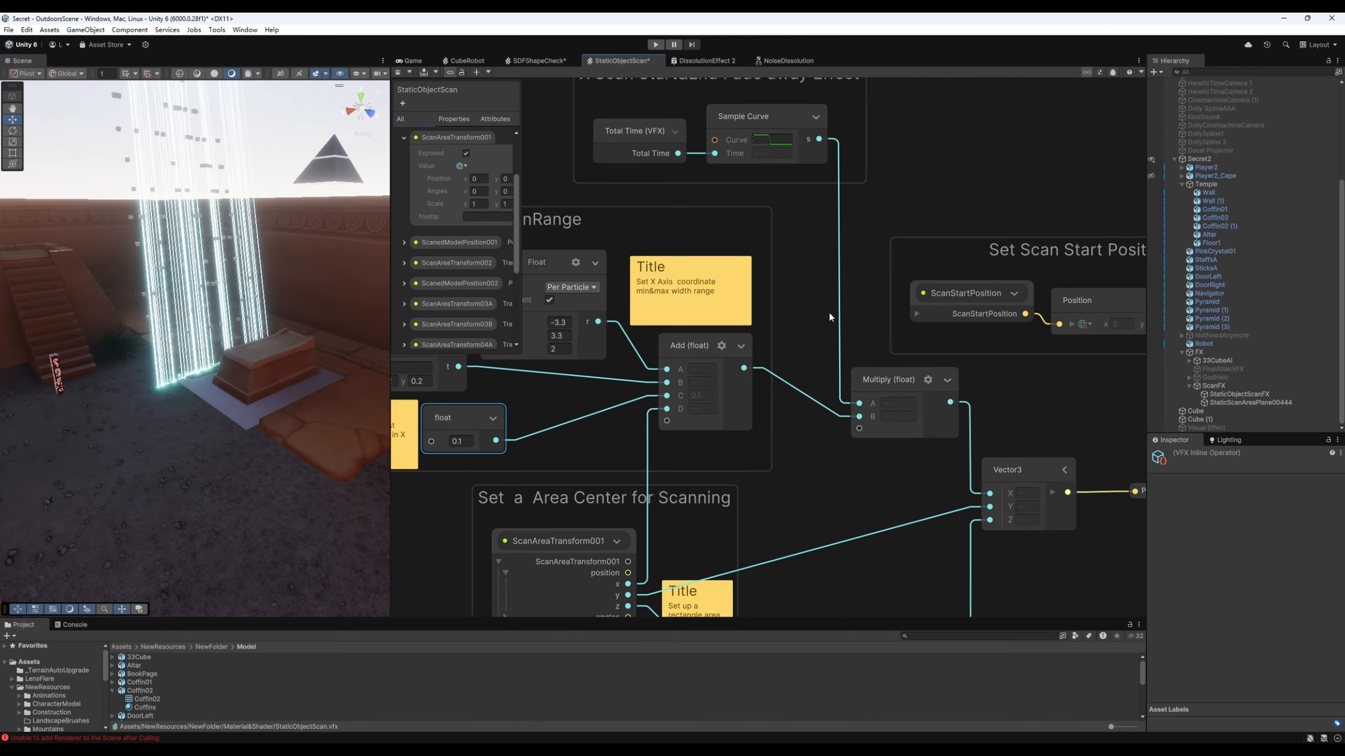
middle_drag(818, 229, 824, 320)
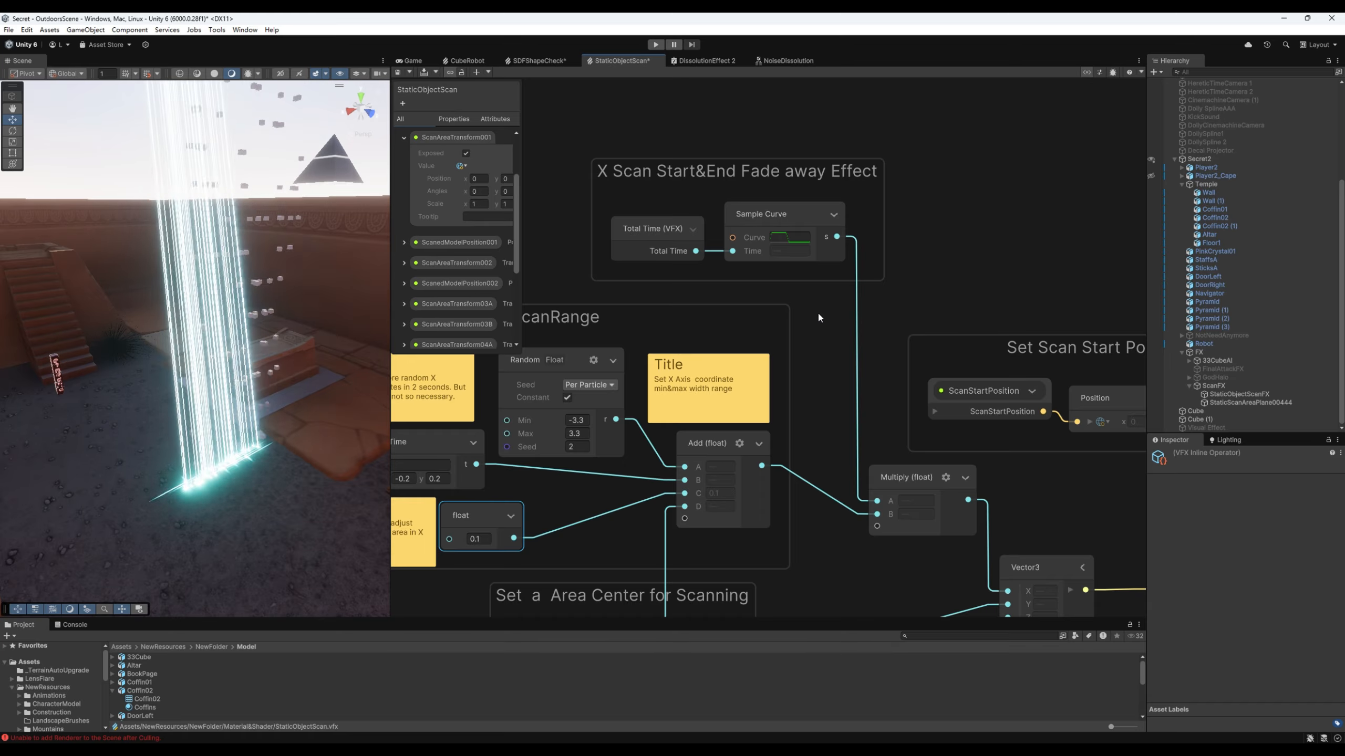
middle_drag(819, 315, 818, 364)
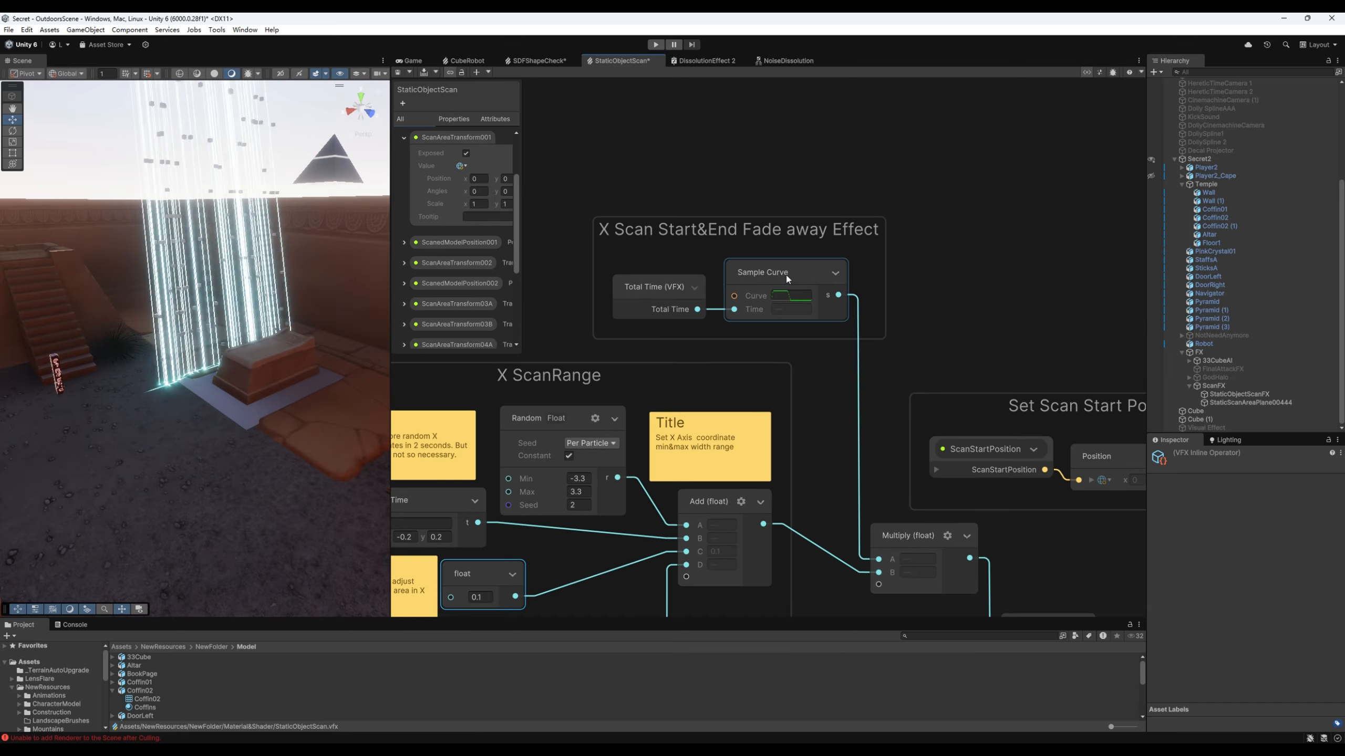
click(792, 296)
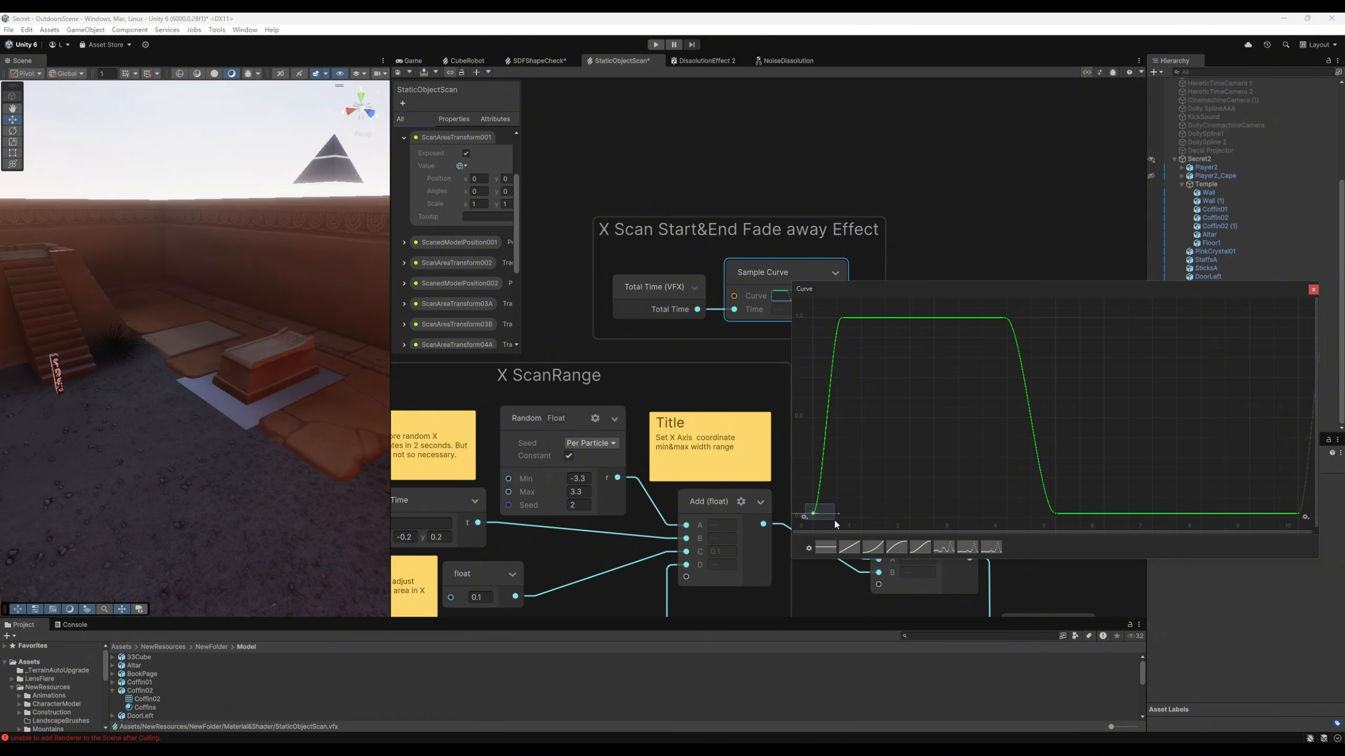
click(850, 533)
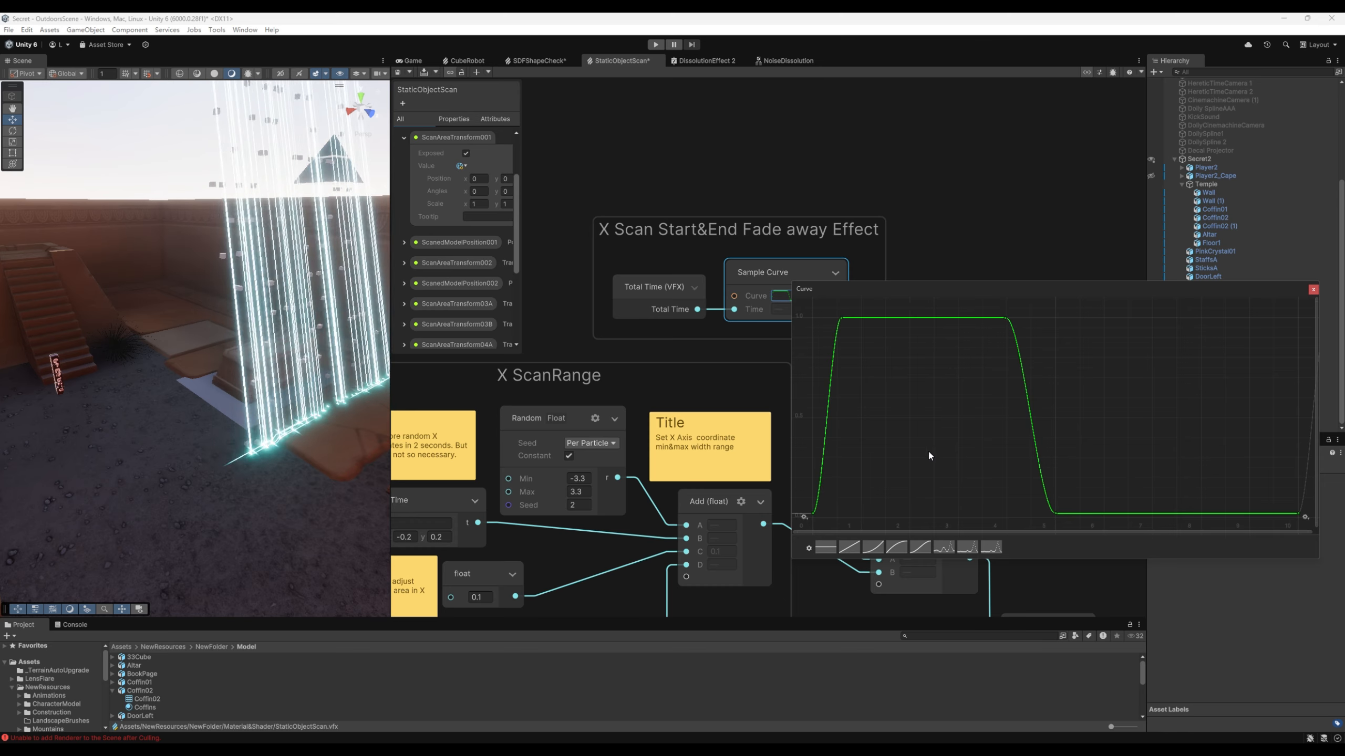
text(0)
key(Return)
mouse_move(897, 399)
middle_down()
mouse_move(869, 404)
mouse_move(990, 404)
mouse_move(893, 399)
middle_up()
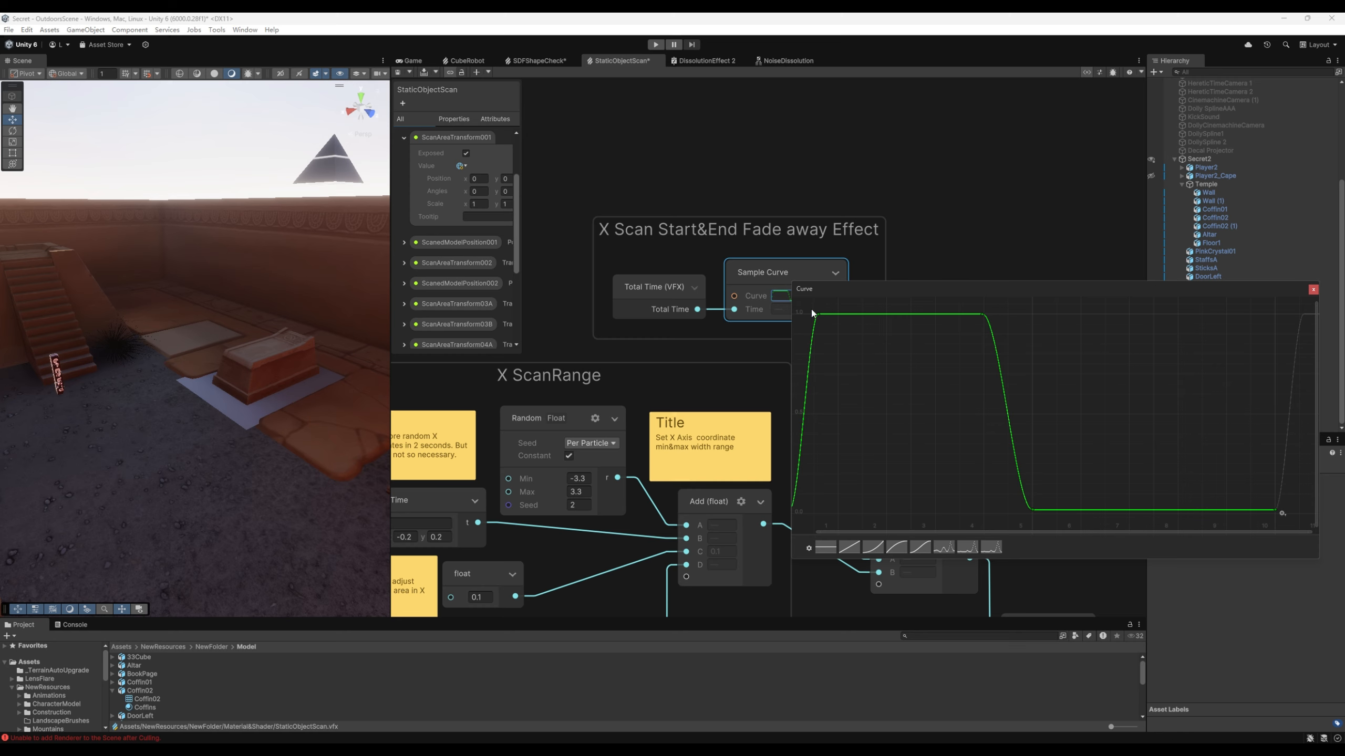
right_click(982, 315)
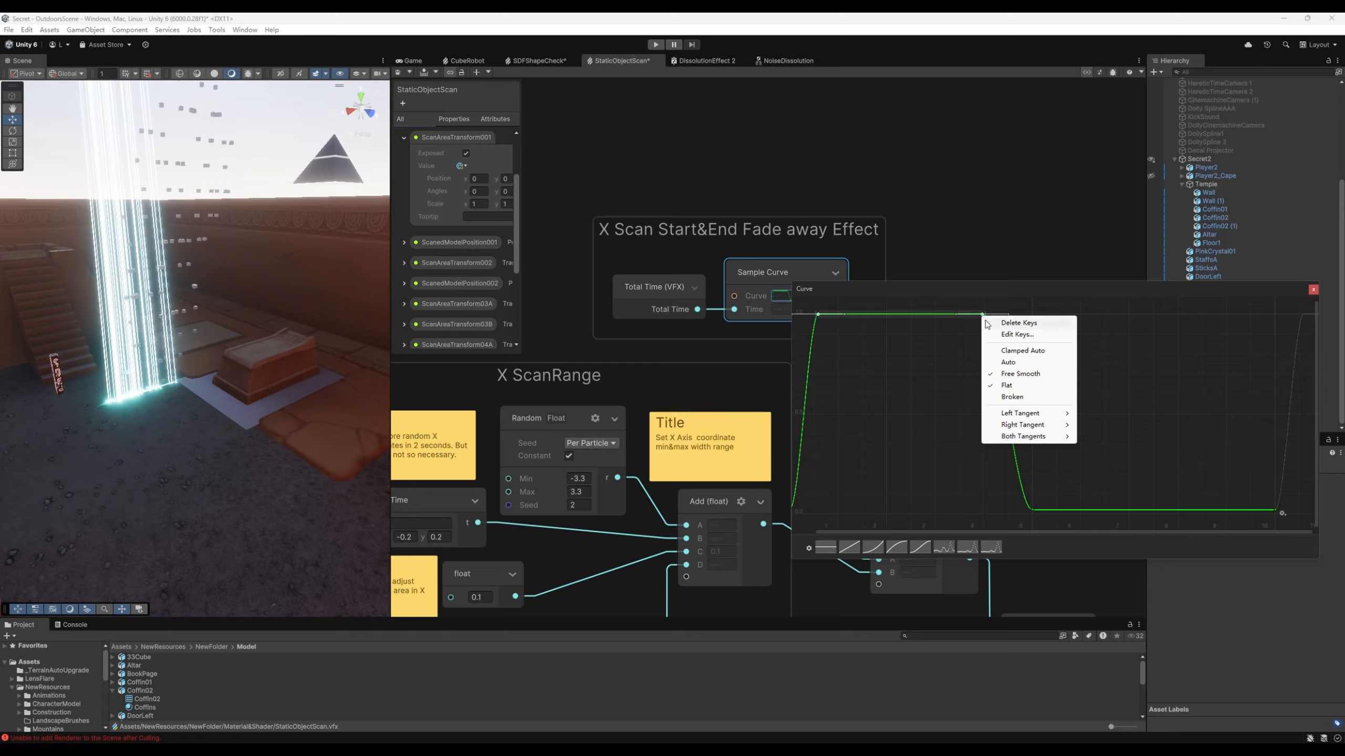
click(1006, 337)
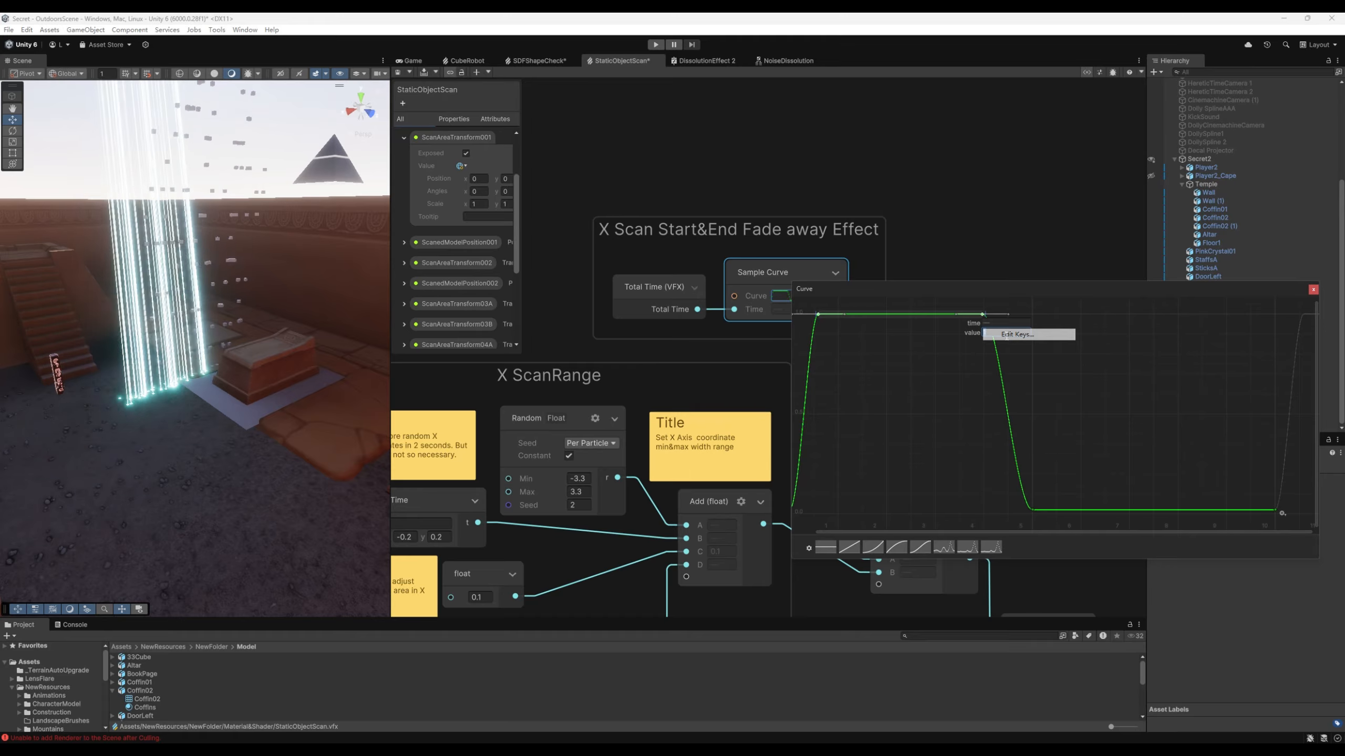
click(957, 389)
mouse_move(1112, 399)
middle_down()
mouse_move(1064, 398)
mouse_move(1126, 399)
middle_up()
click(1314, 290)
Step: Trace the fade-away curve's output through the Multiply and Vector3 nodes, and follow the Z input back to the Z ScanRange group
middle_drag(890, 330, 872, 272)
middle_drag(852, 373, 810, 297)
middle_drag(967, 425, 966, 433)
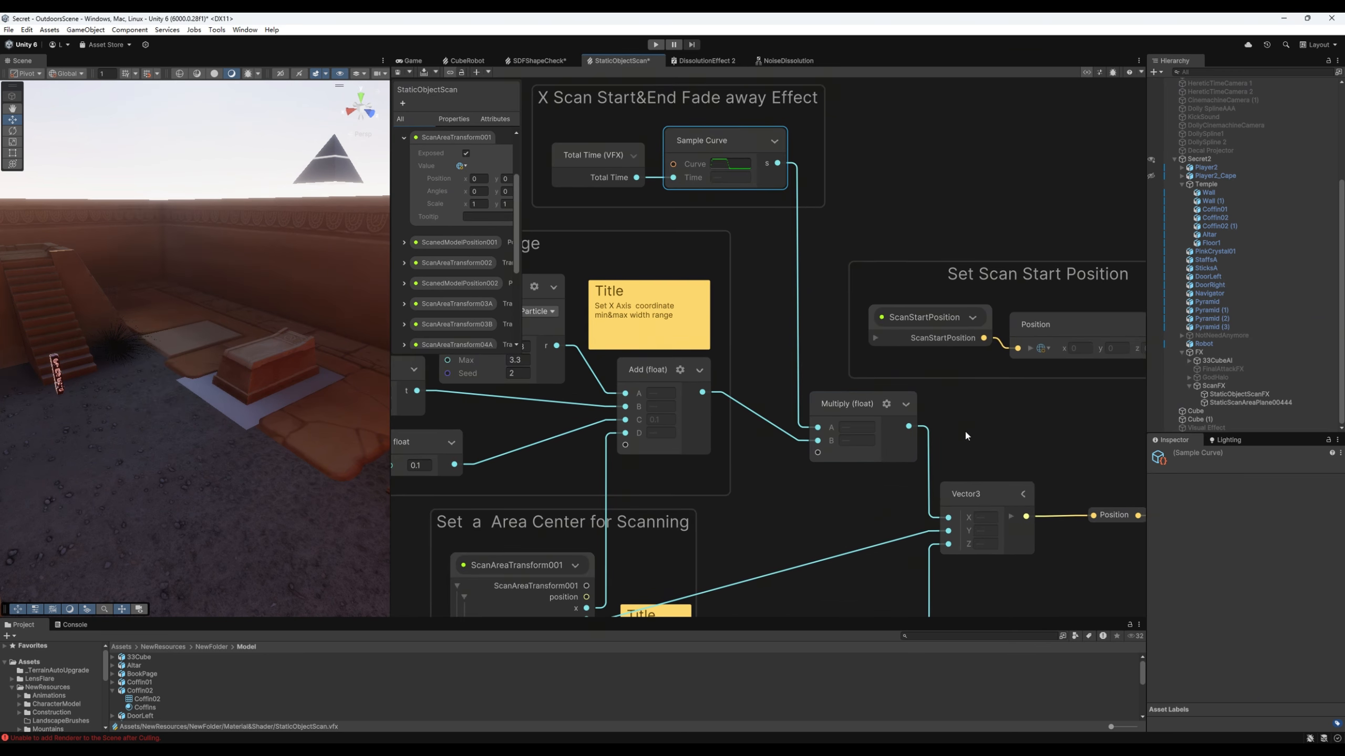
scroll(874, 423, down, 3)
middle_drag(866, 431, 702, 385)
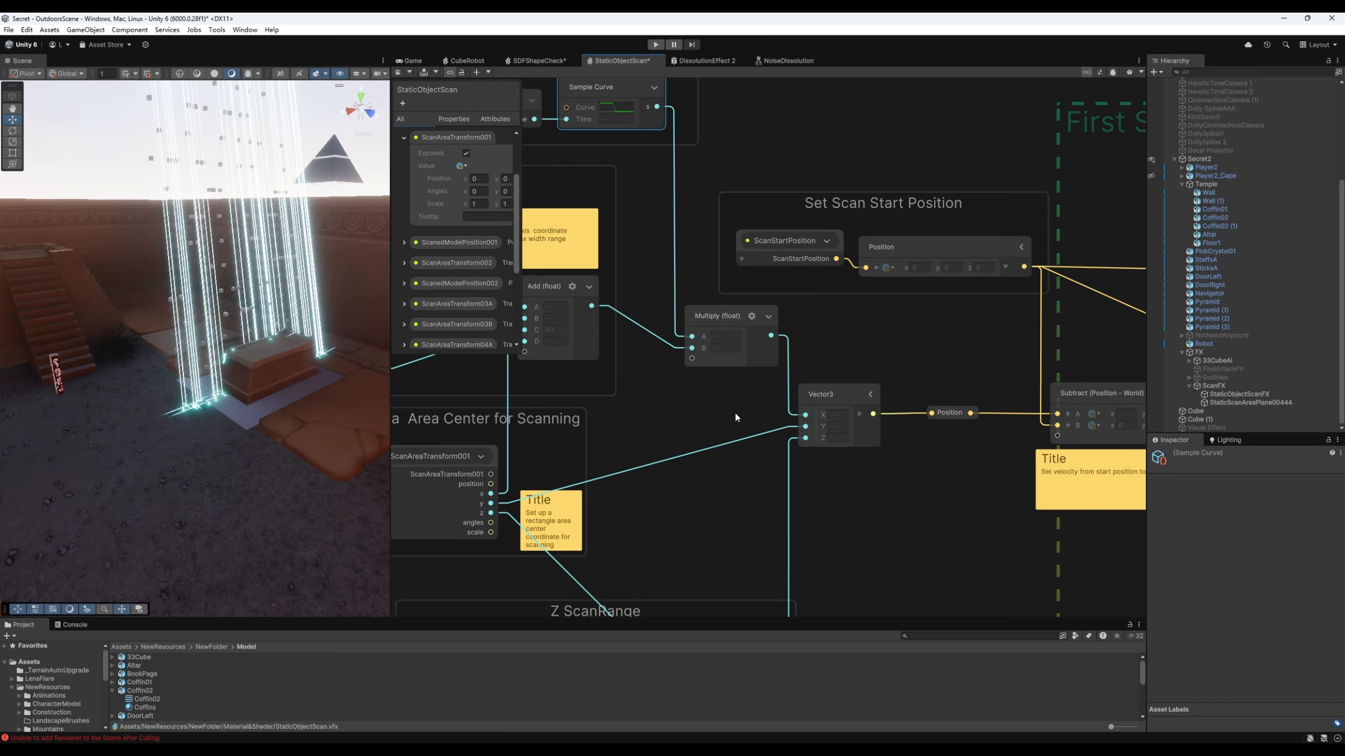
mouse_move(744, 411)
middle_down()
mouse_move(711, 410)
mouse_move(842, 348)
middle_up()
middle_drag(791, 536, 827, 292)
scroll(952, 452, up, 1)
mouse_move(953, 451)
middle_down()
mouse_move(954, 409)
mouse_move(1043, 417)
middle_up()
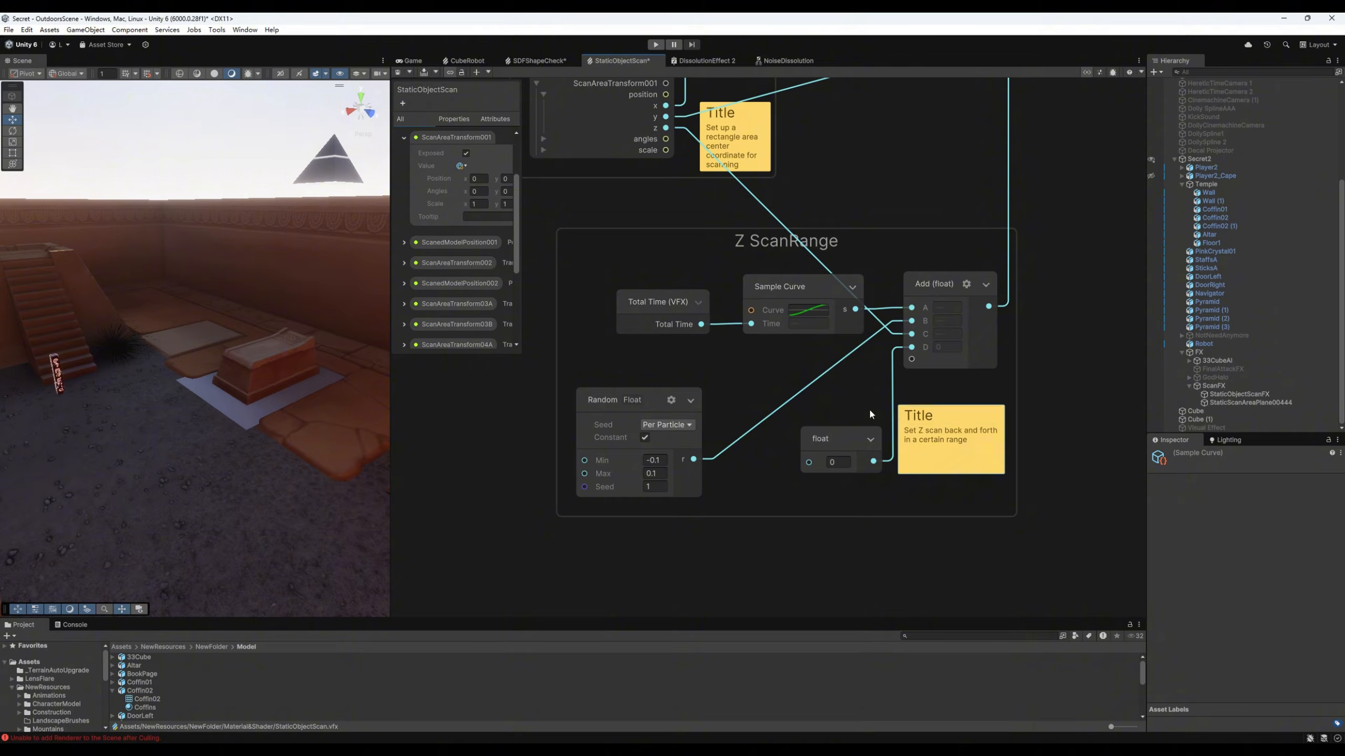
Step: Examine the overall shape and extent of the Z ScanRange group's Sample Curve, including its continuation past the last key
click(809, 312)
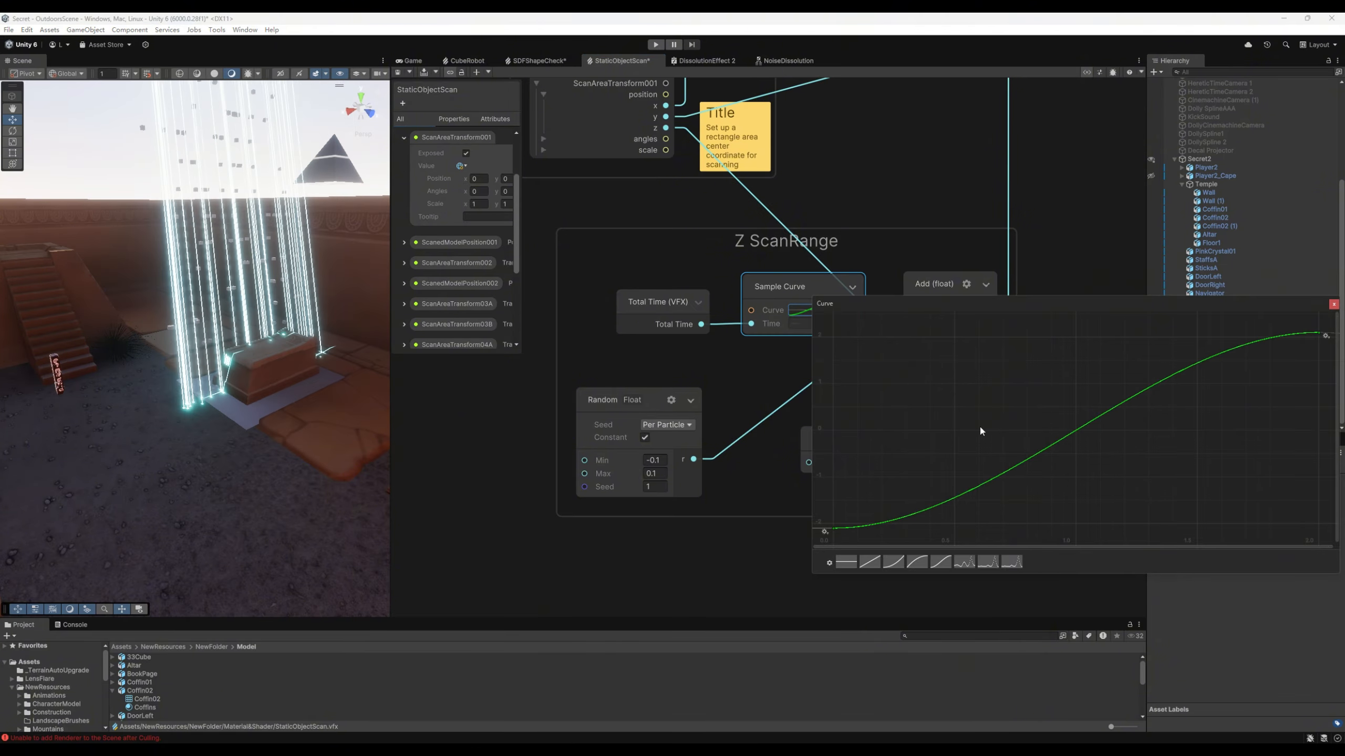
scroll(1126, 462, down, 3)
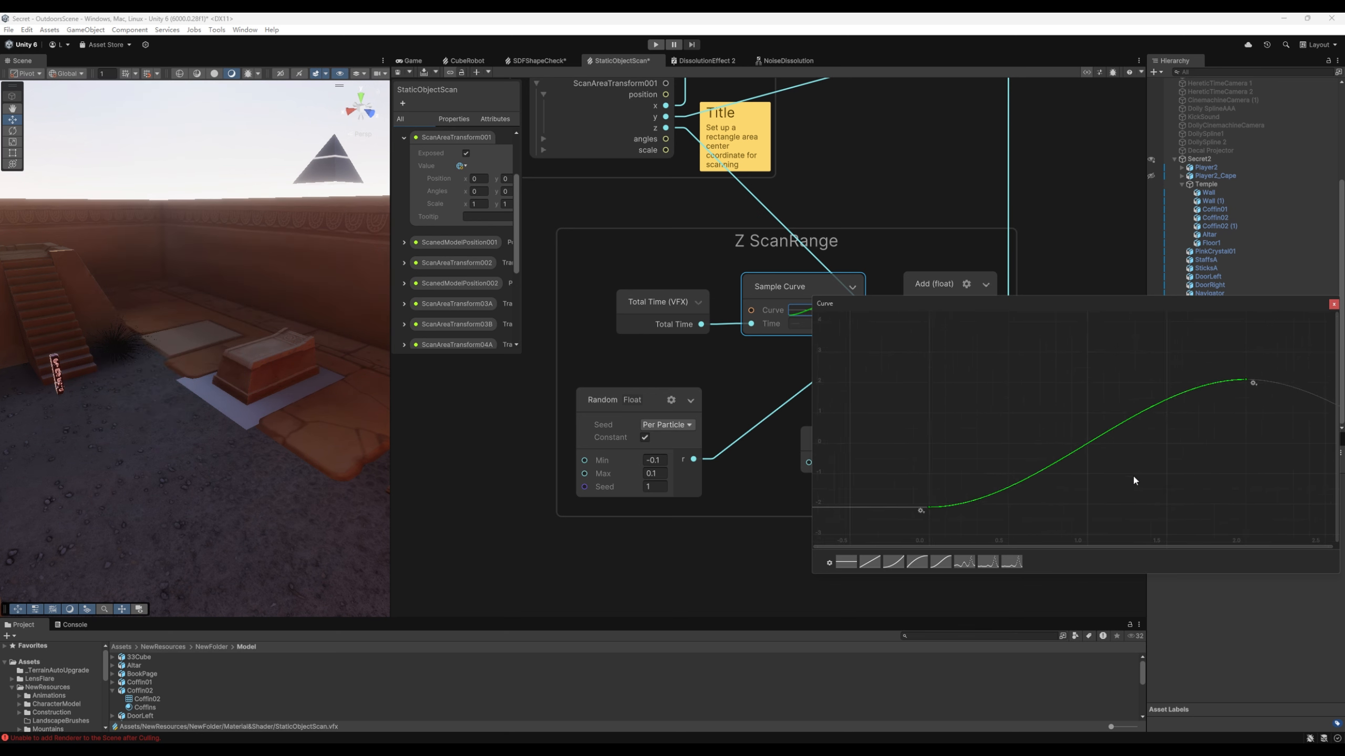
scroll(1085, 451, down, 5)
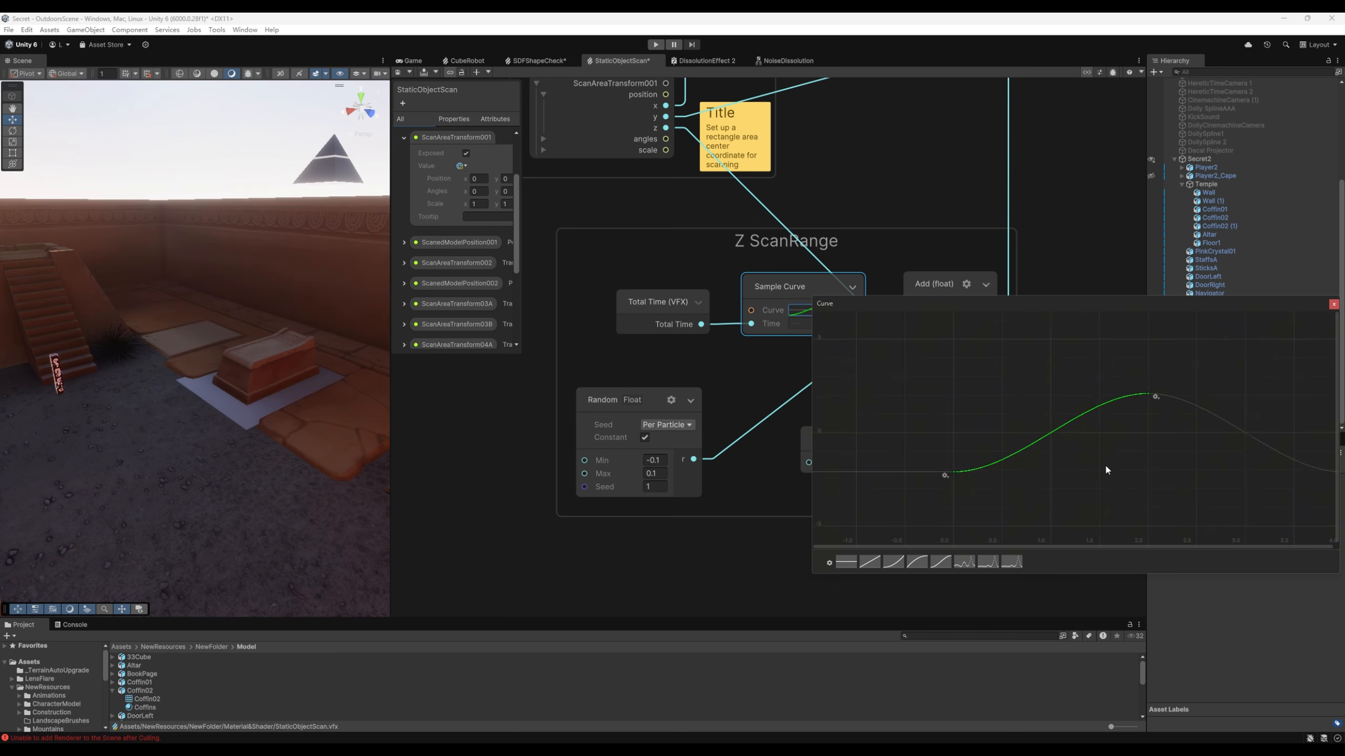
middle_drag(1107, 468, 1061, 458)
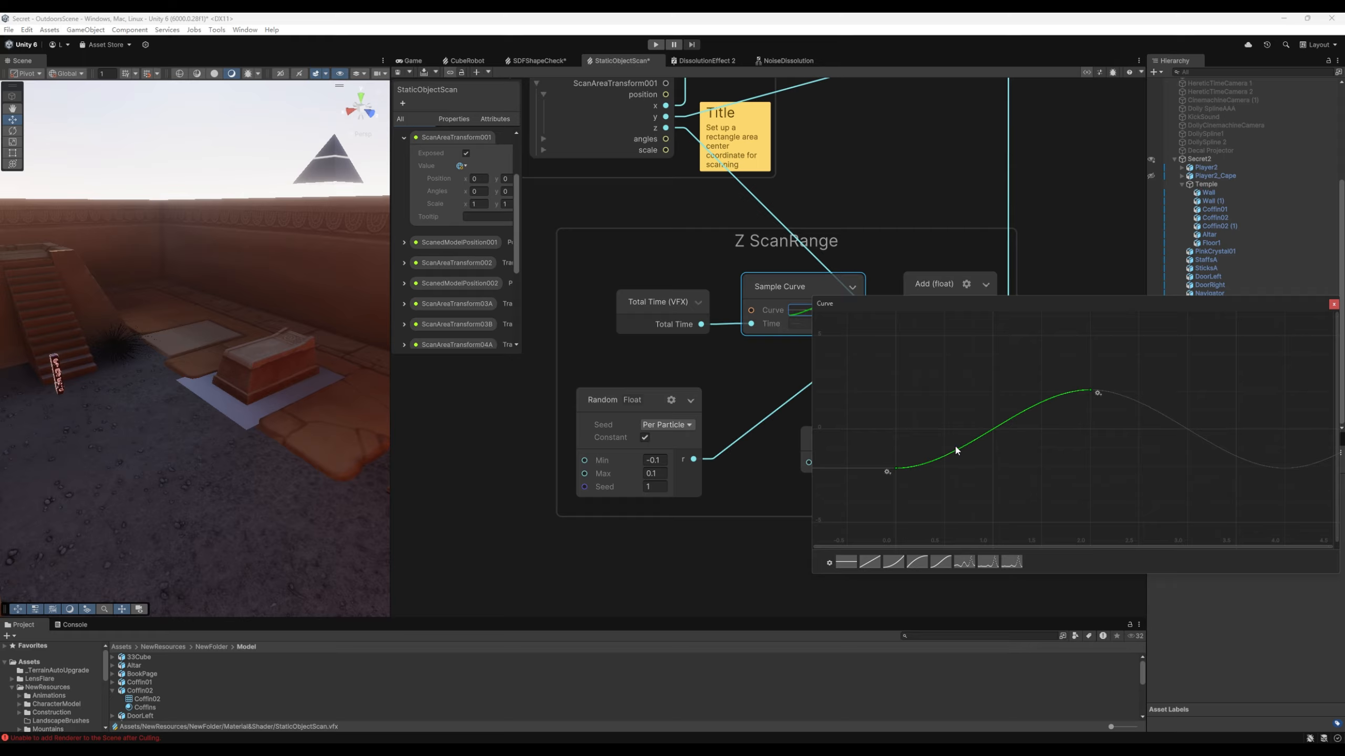
scroll(952, 470, up, 8)
middle_drag(955, 447, 1027, 458)
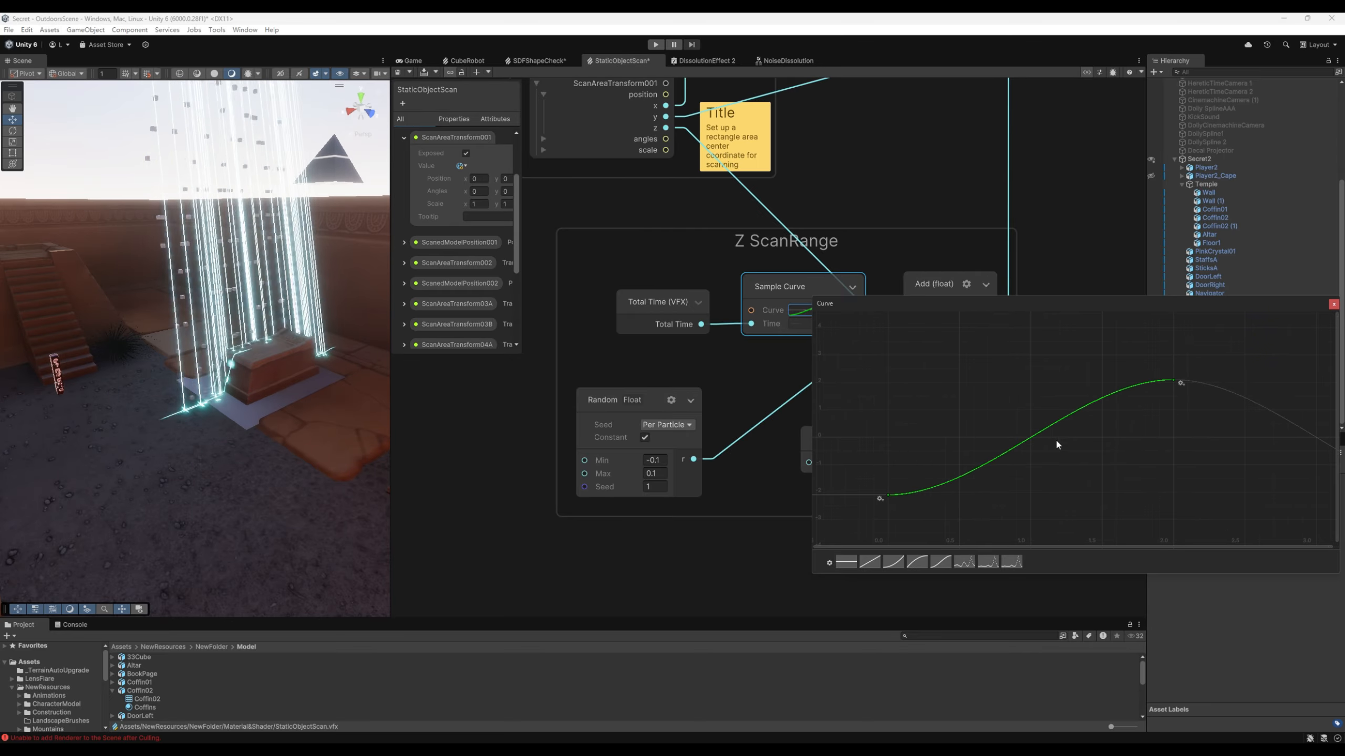
click(1334, 305)
Step: Inspect the first and last keys of the Z ScanRange group's Sample Curve, checking their time and value settings
middle_drag(839, 385, 841, 389)
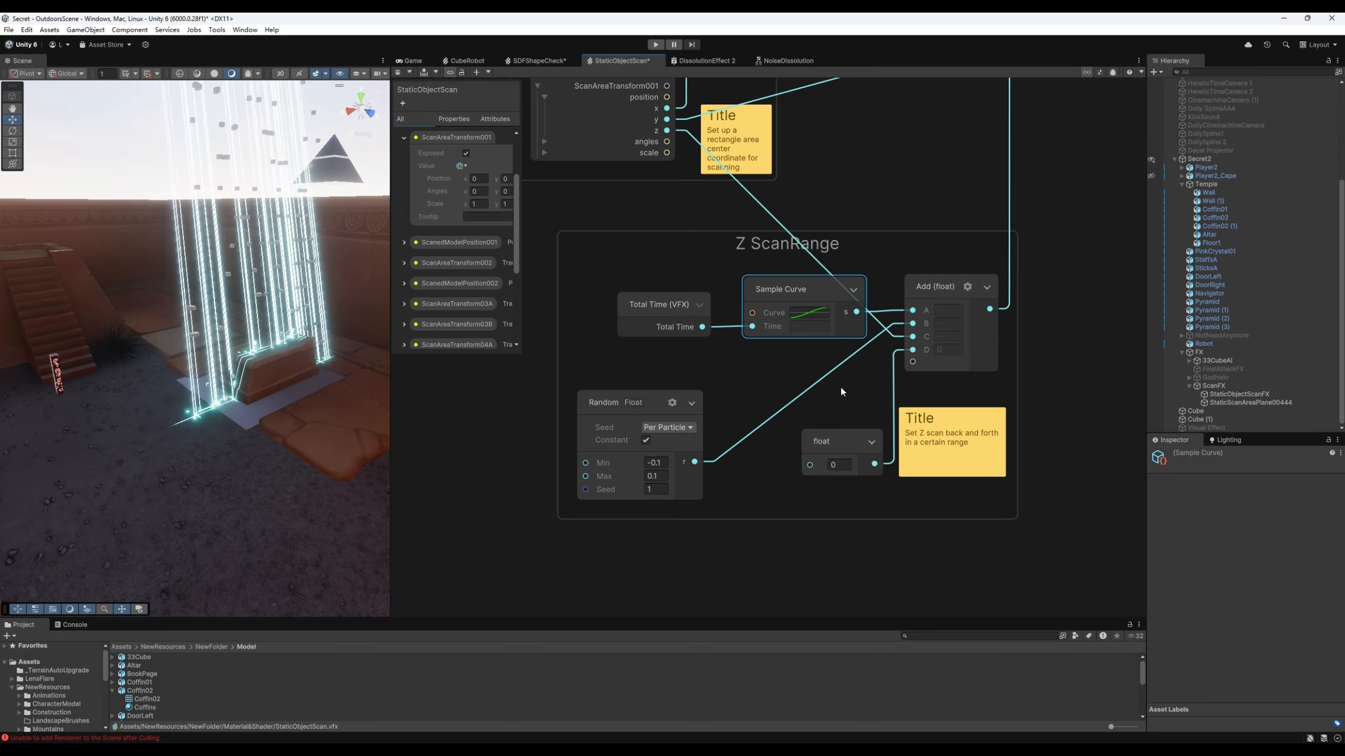
click(806, 318)
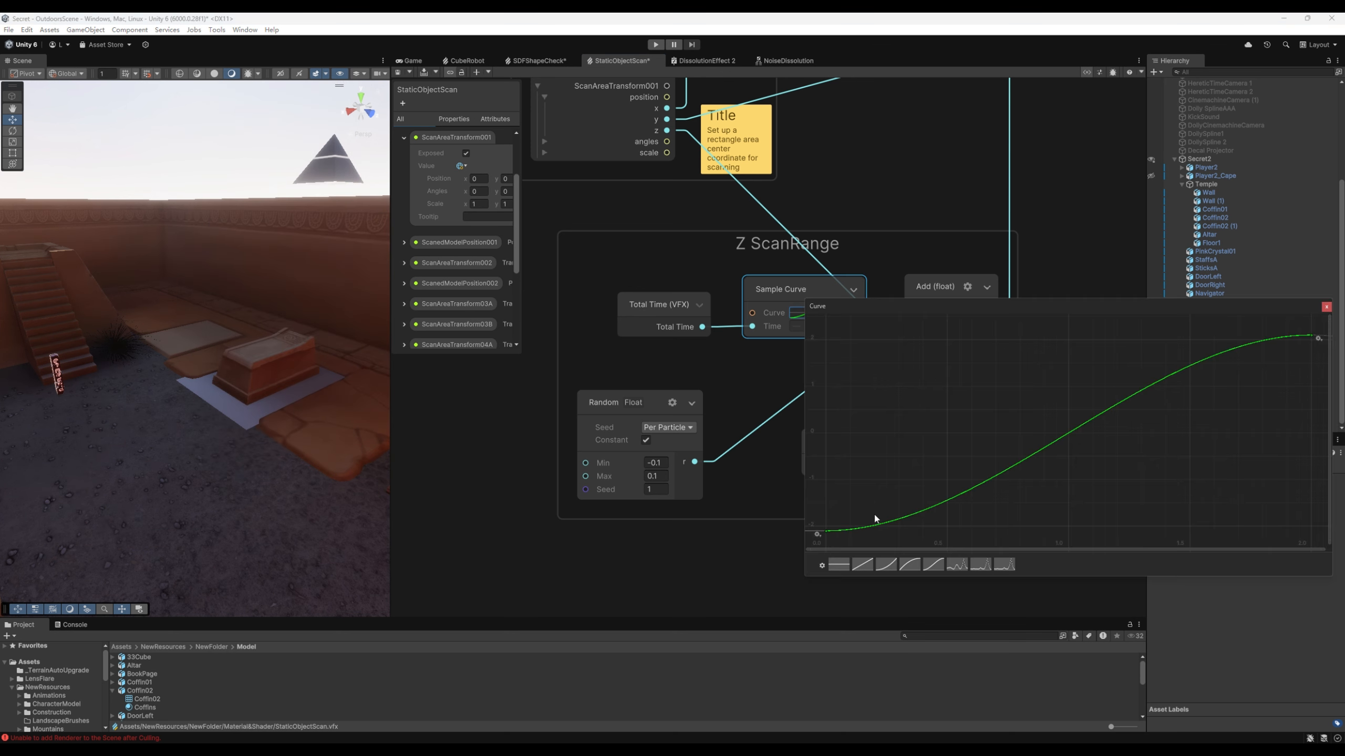
middle_drag(880, 496, 902, 473)
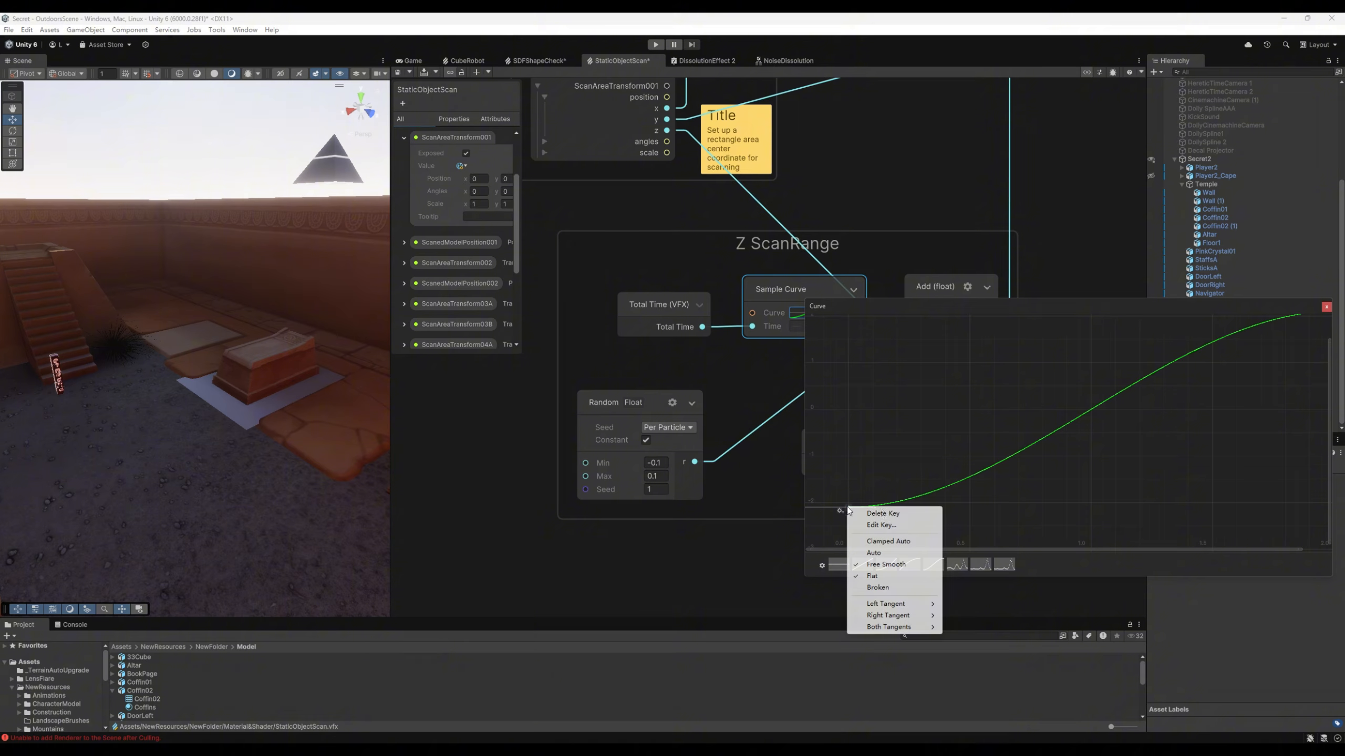
click(890, 524)
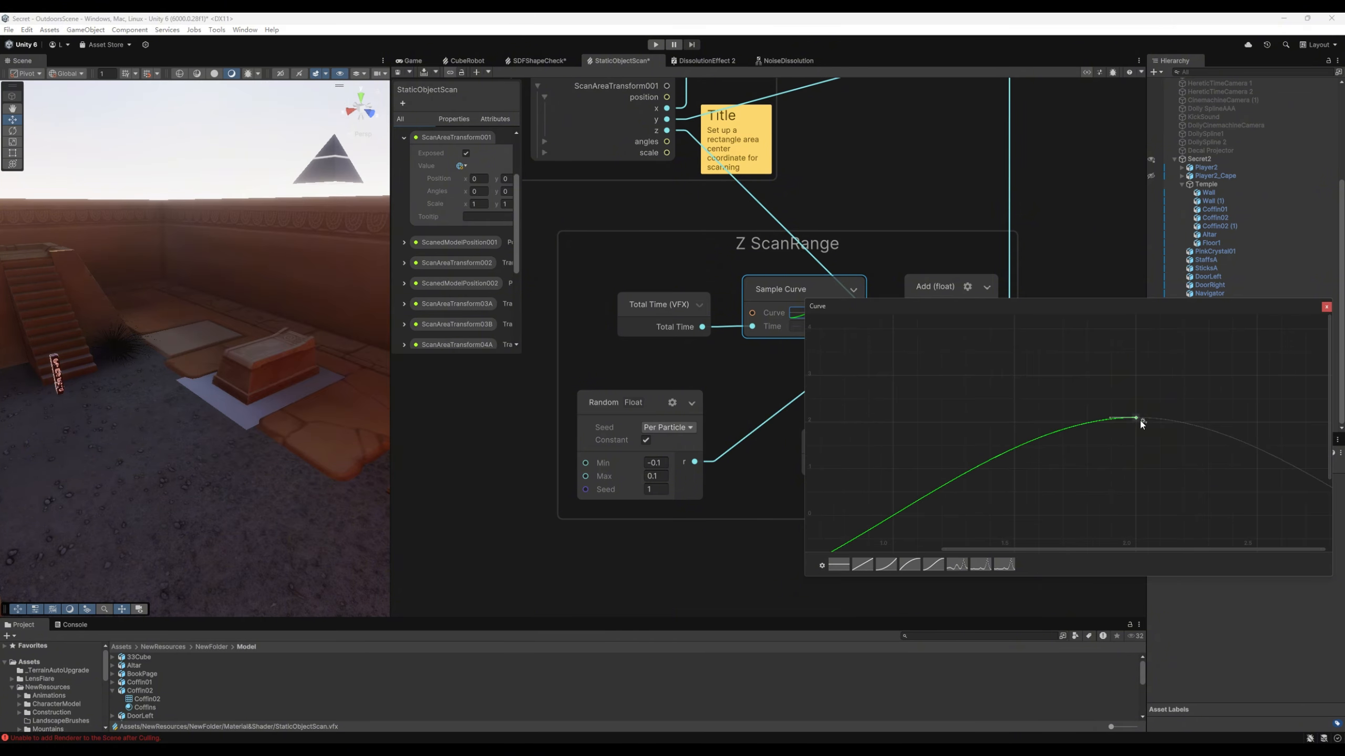
click(1168, 440)
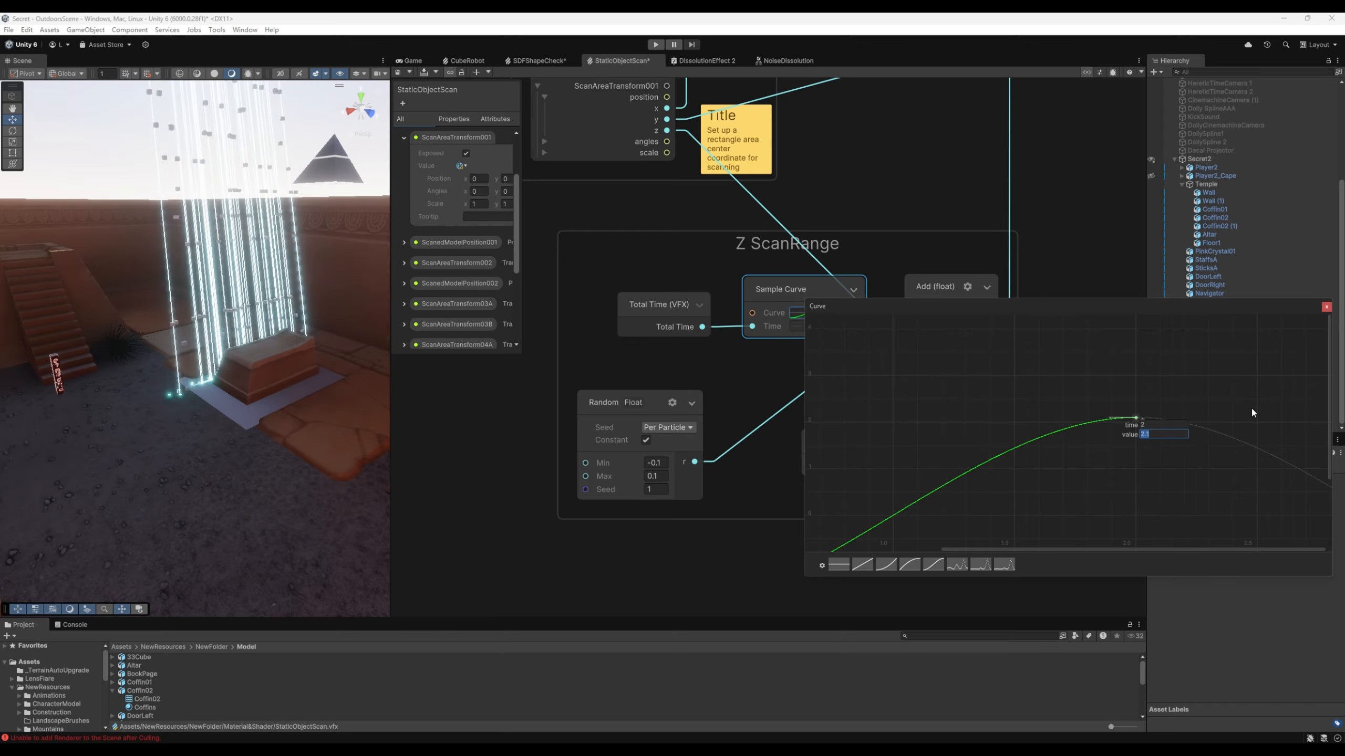
click(1326, 307)
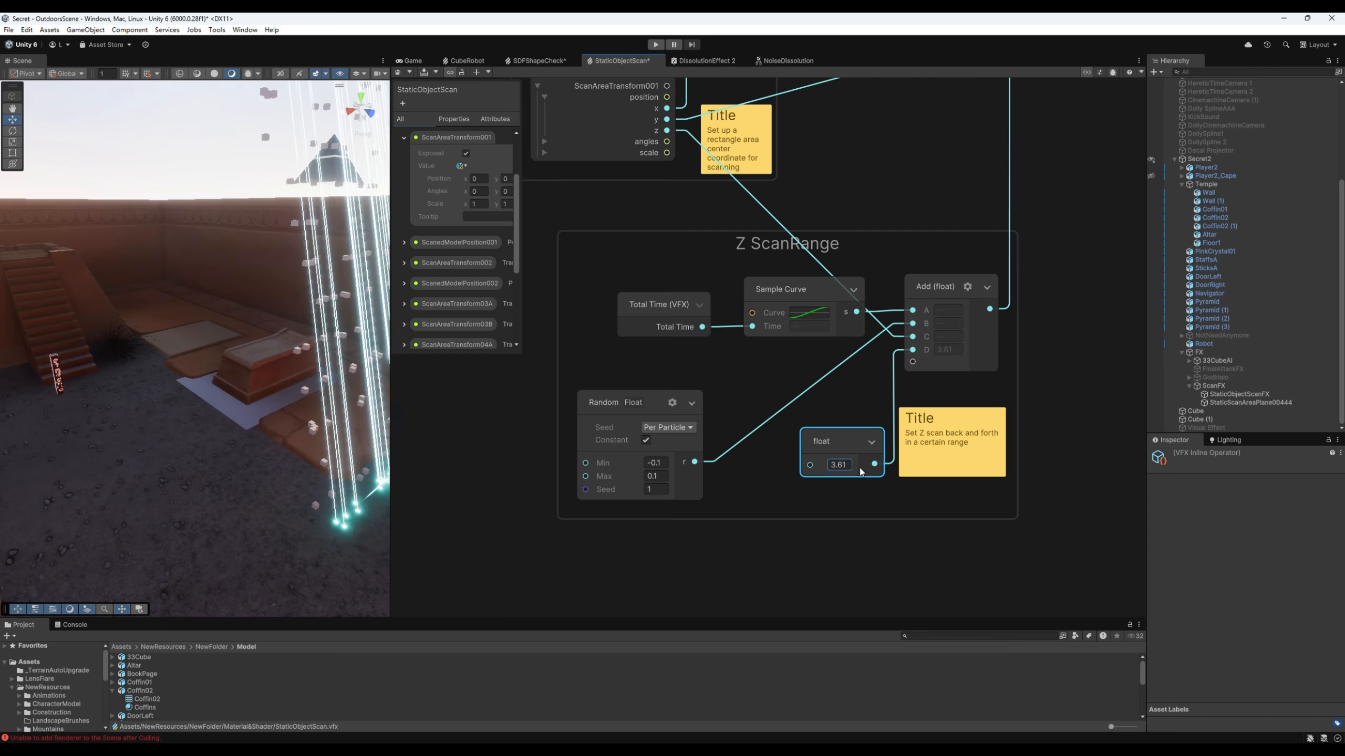
Step: Try a Z offset of 3.61 in the Z ScanRange group's float node and restore it to 0
text(0)
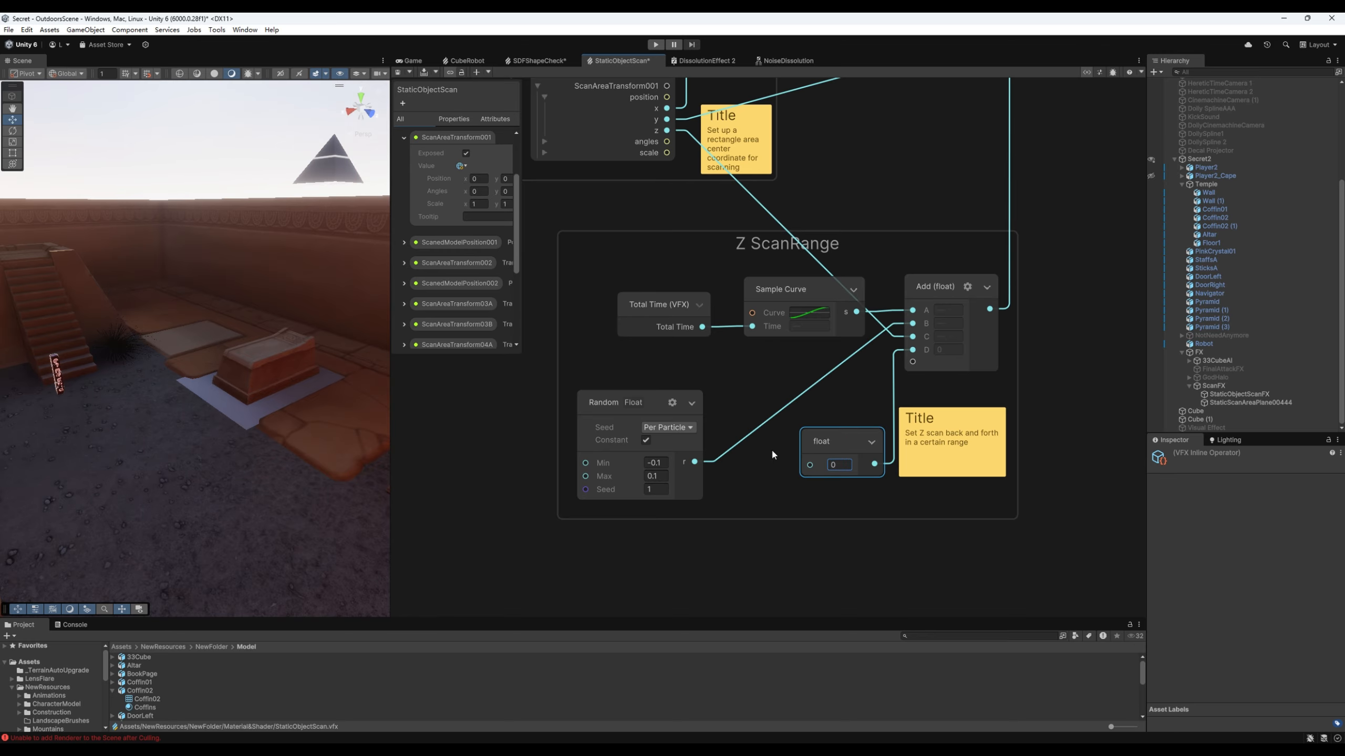
middle_drag(814, 497, 802, 502)
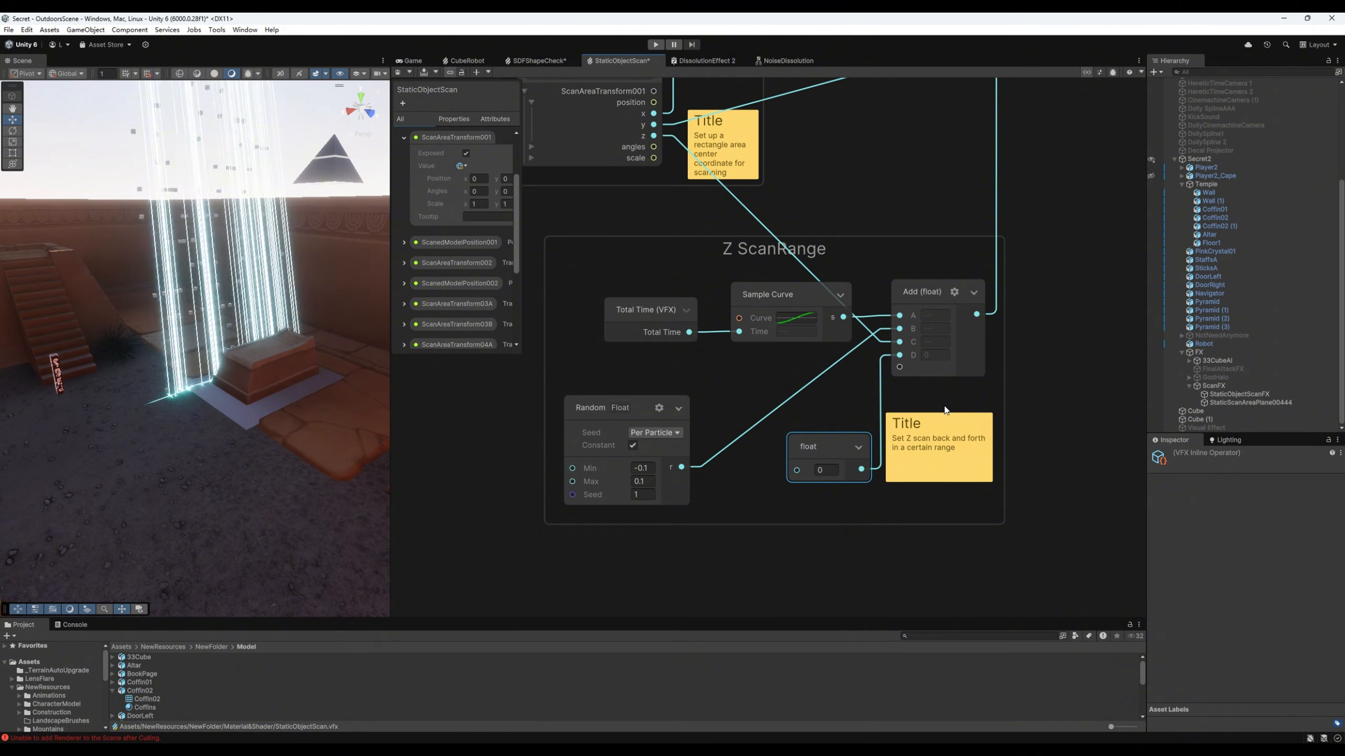
Step: Collapse and re-expand the Vector3 node, and move it clear of the neighbouring Position node
middle_drag(1021, 393, 884, 493)
scroll(1018, 389, down, 2)
scroll(890, 490, up, 2)
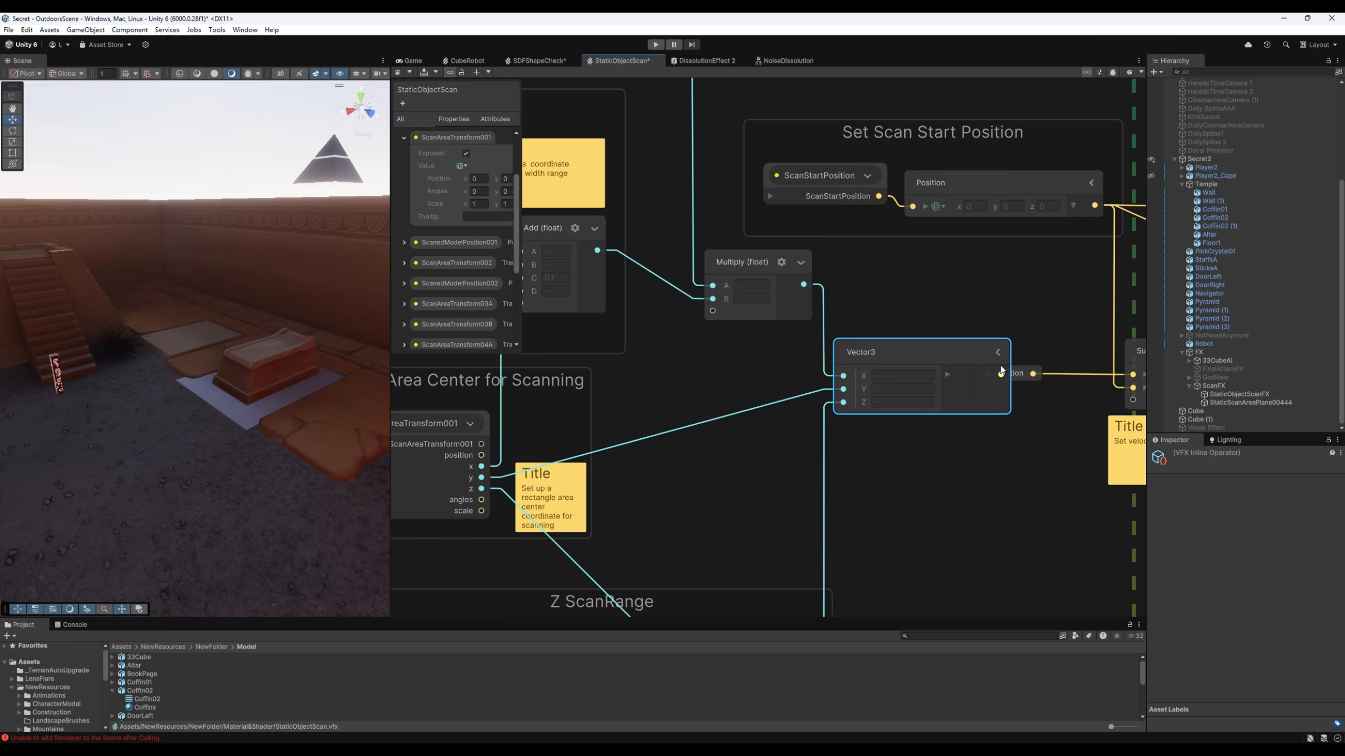
click(998, 352)
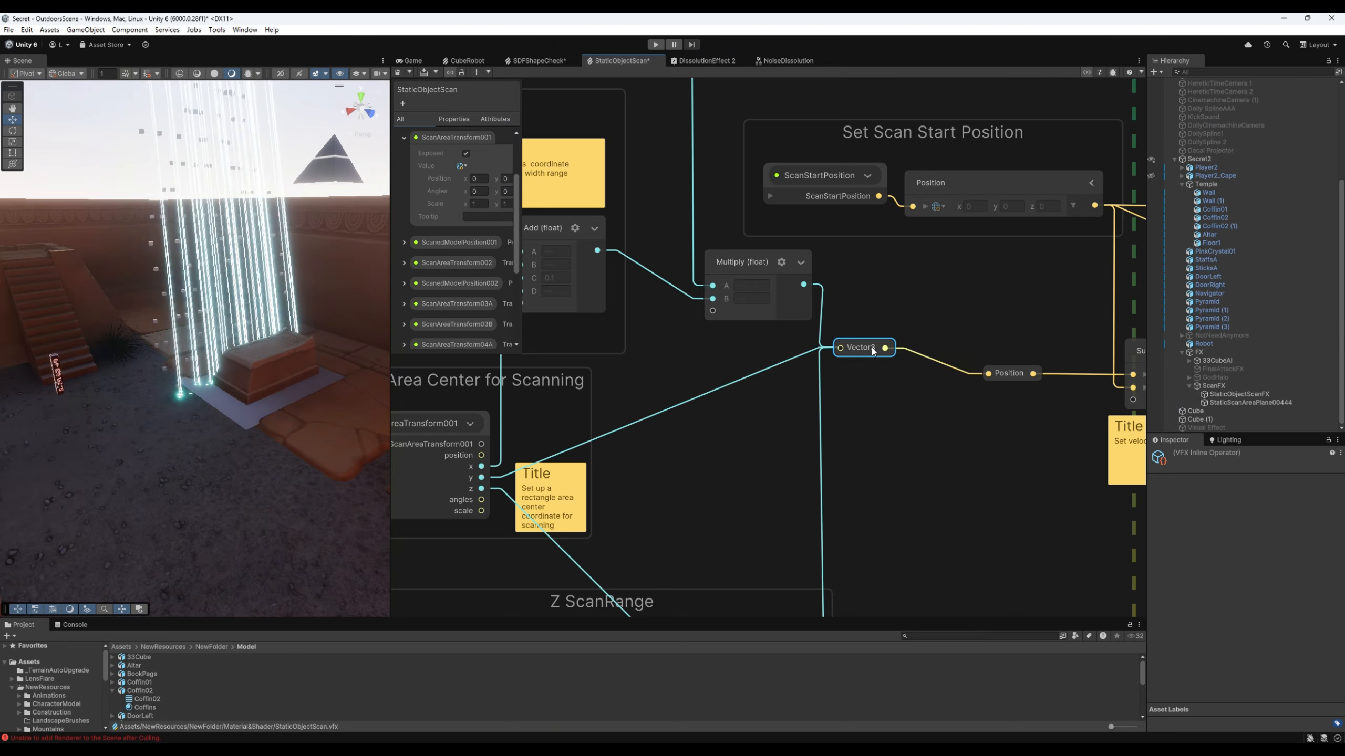
double_click(869, 371)
mouse_move(914, 371)
mouse_down()
mouse_move(860, 356)
mouse_move(916, 358)
mouse_move(904, 357)
mouse_up()
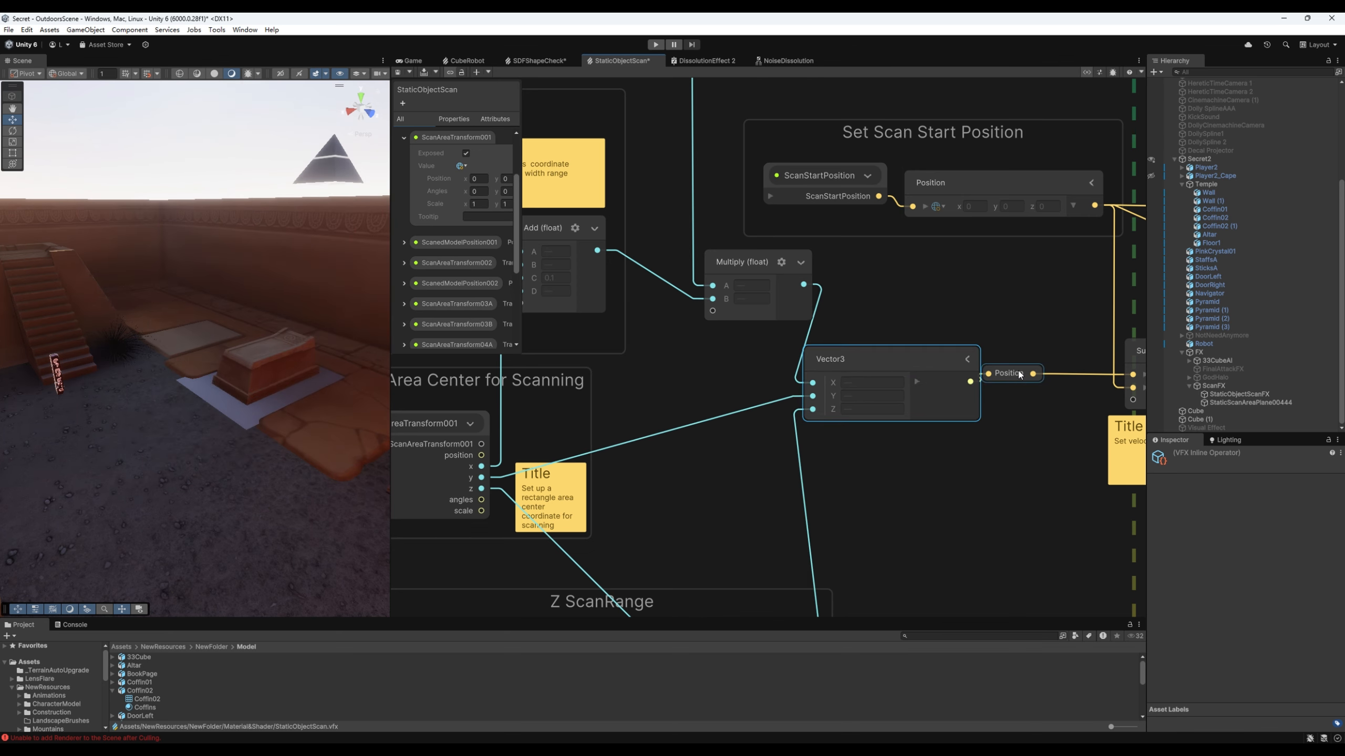
Step: Trace the Position node's output to the Subtract (Position - World) node and nudge that Subtract node slightly
middle_drag(1046, 424, 738, 429)
scroll(738, 430, down, 2)
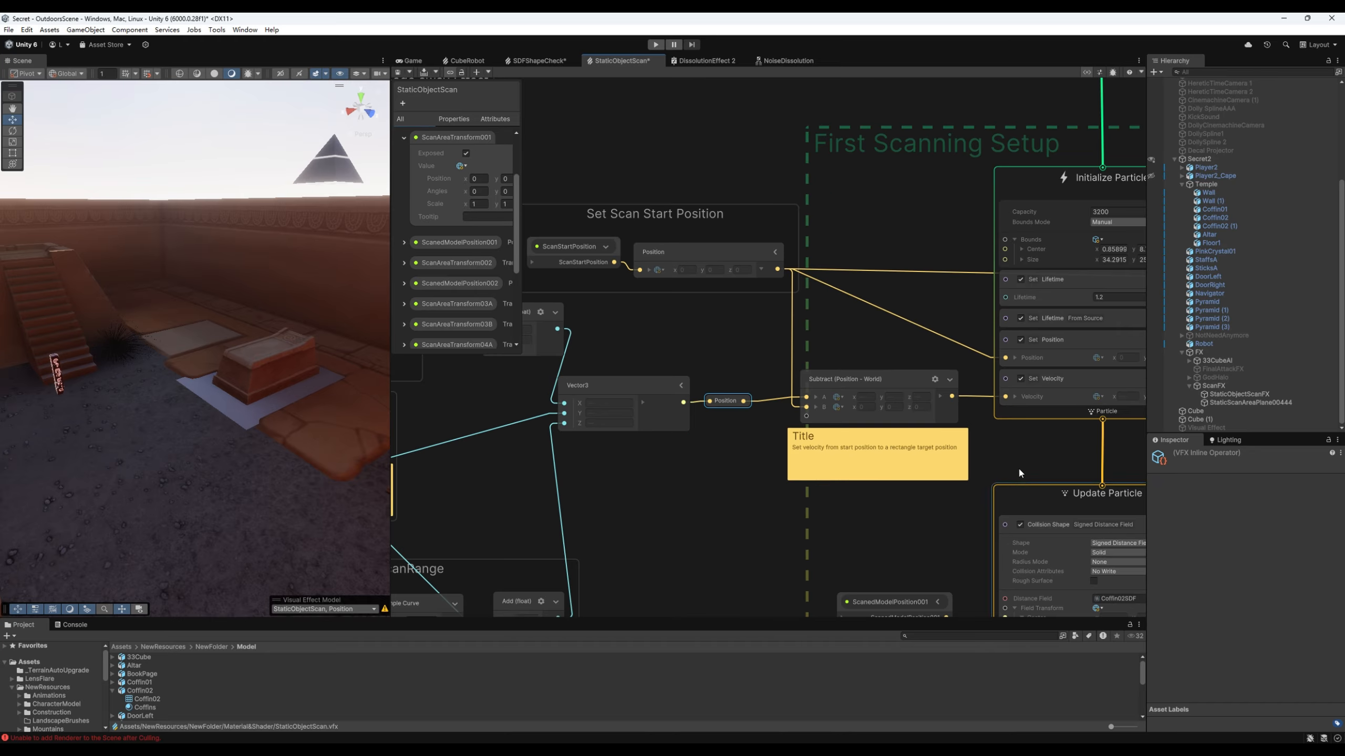
middle_drag(1021, 471, 902, 474)
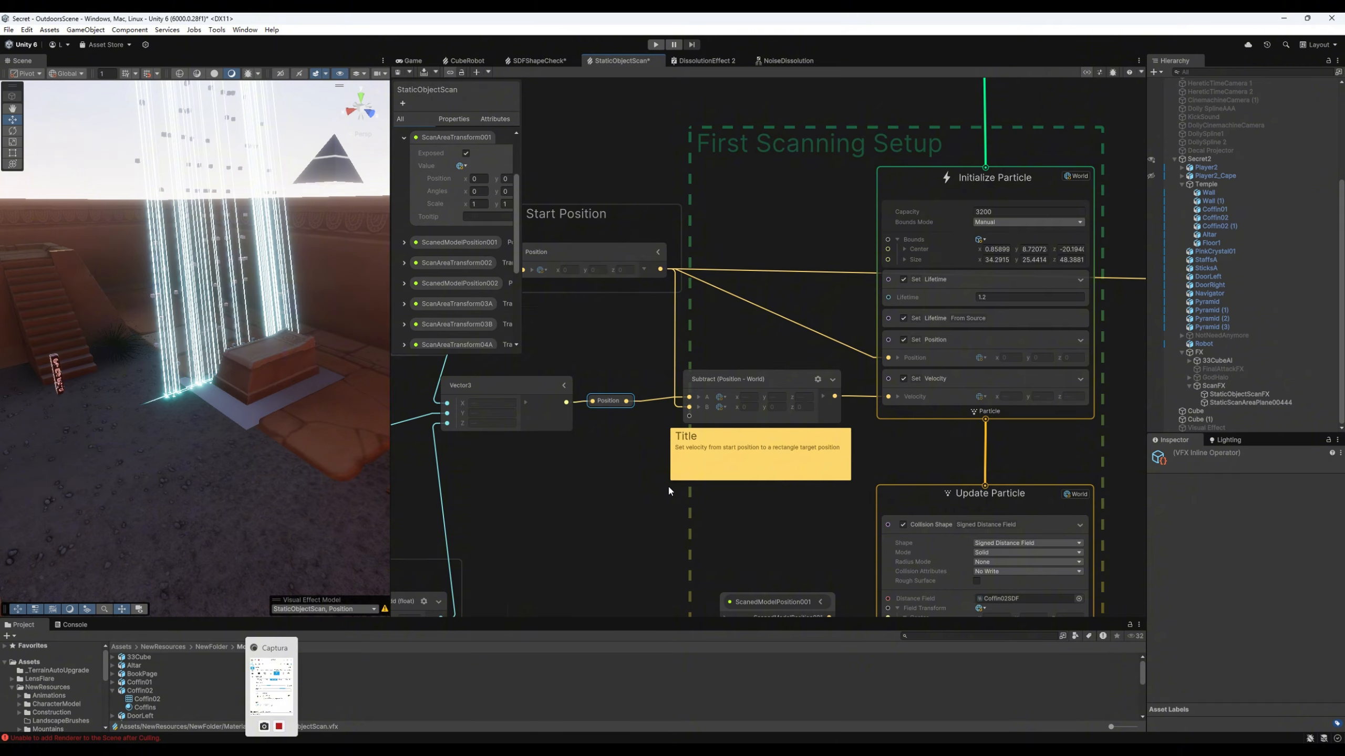
middle_drag(668, 485, 727, 401)
scroll(729, 401, up, 2)
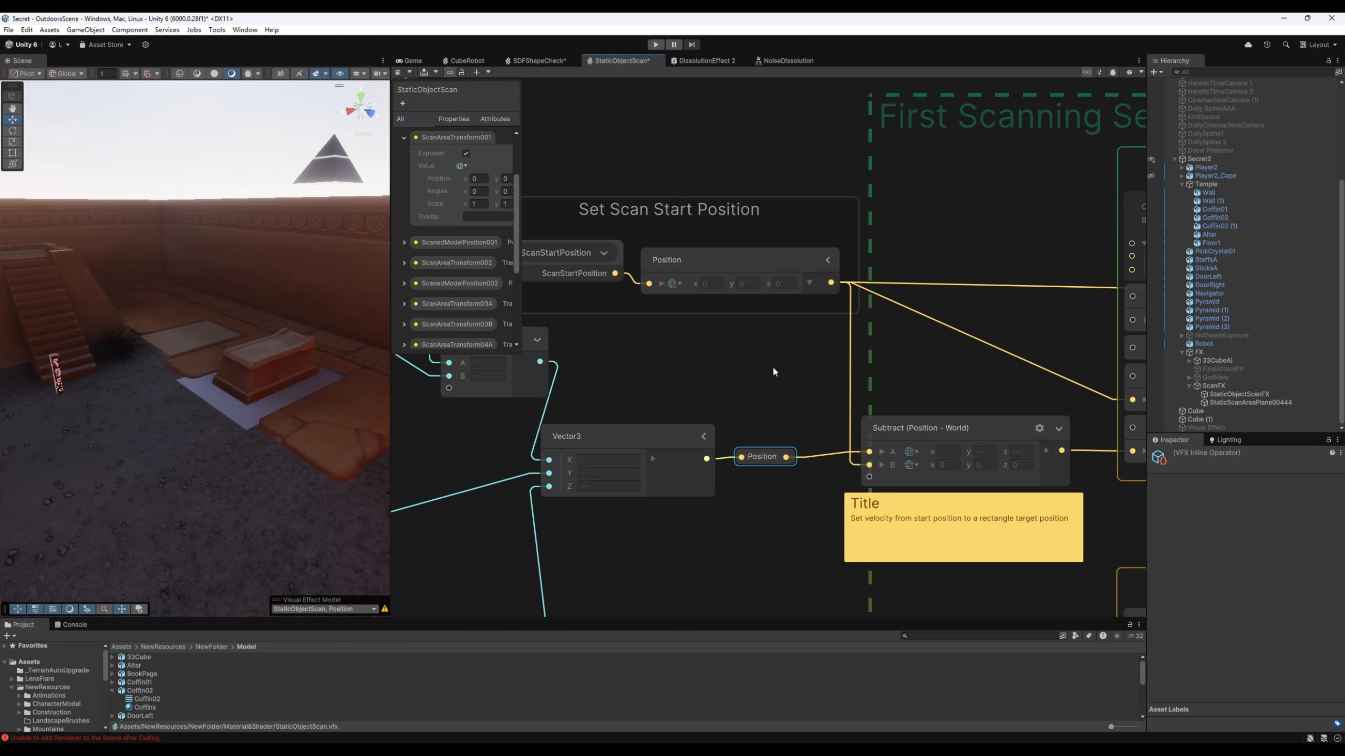
click(970, 424)
drag(971, 424, 933, 417)
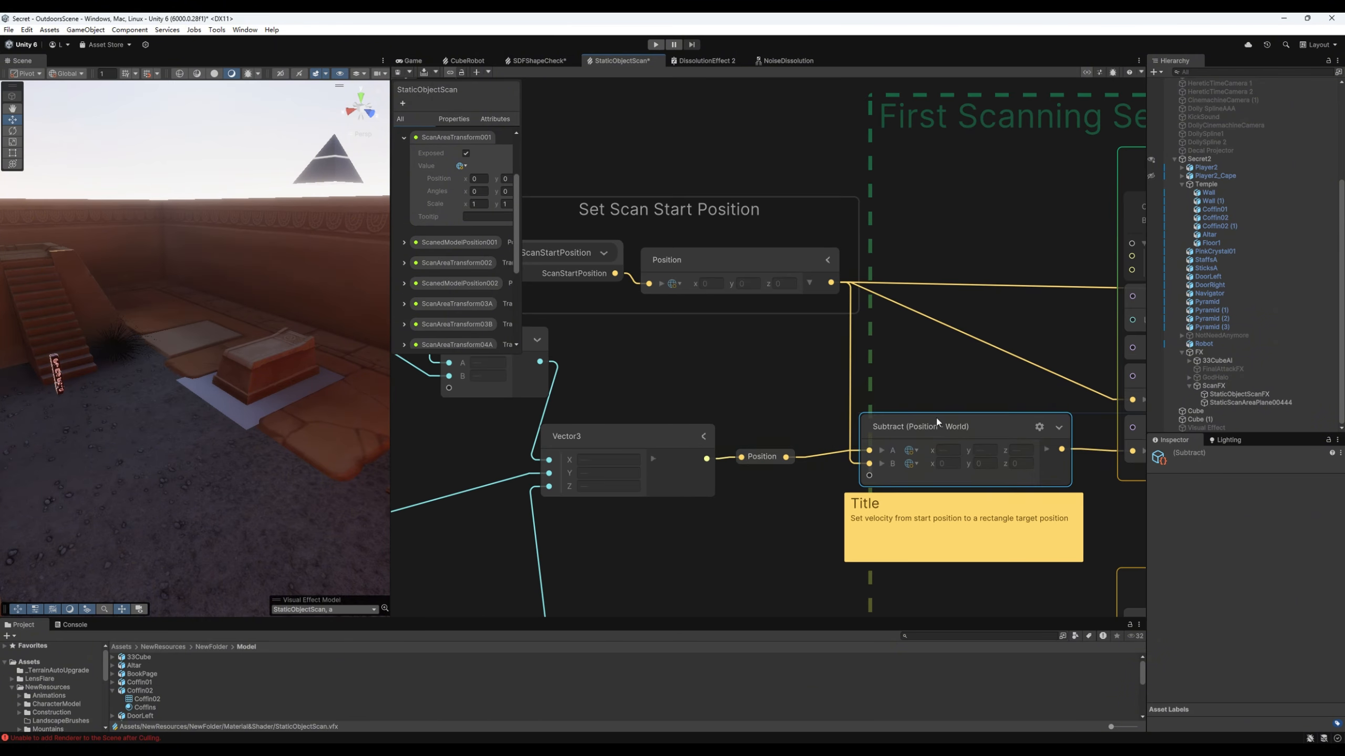
Step: Follow the Subtract node's output into the Initialize Particle context and select its Set Velocity block
middle_drag(949, 390, 863, 384)
scroll(863, 385, down, 1)
middle_drag(1012, 463, 868, 454)
scroll(867, 454, up, 2)
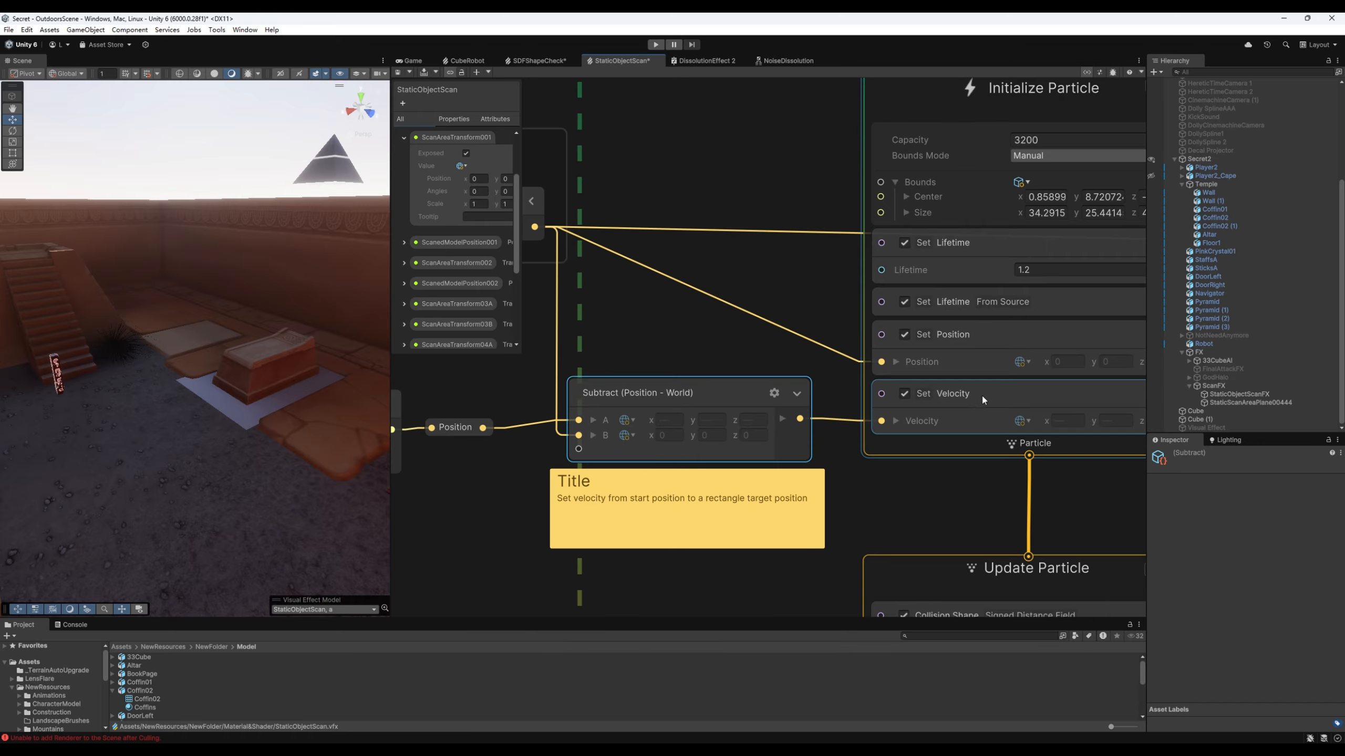
click(982, 396)
middle_drag(947, 506, 893, 465)
scroll(813, 471, down, 2)
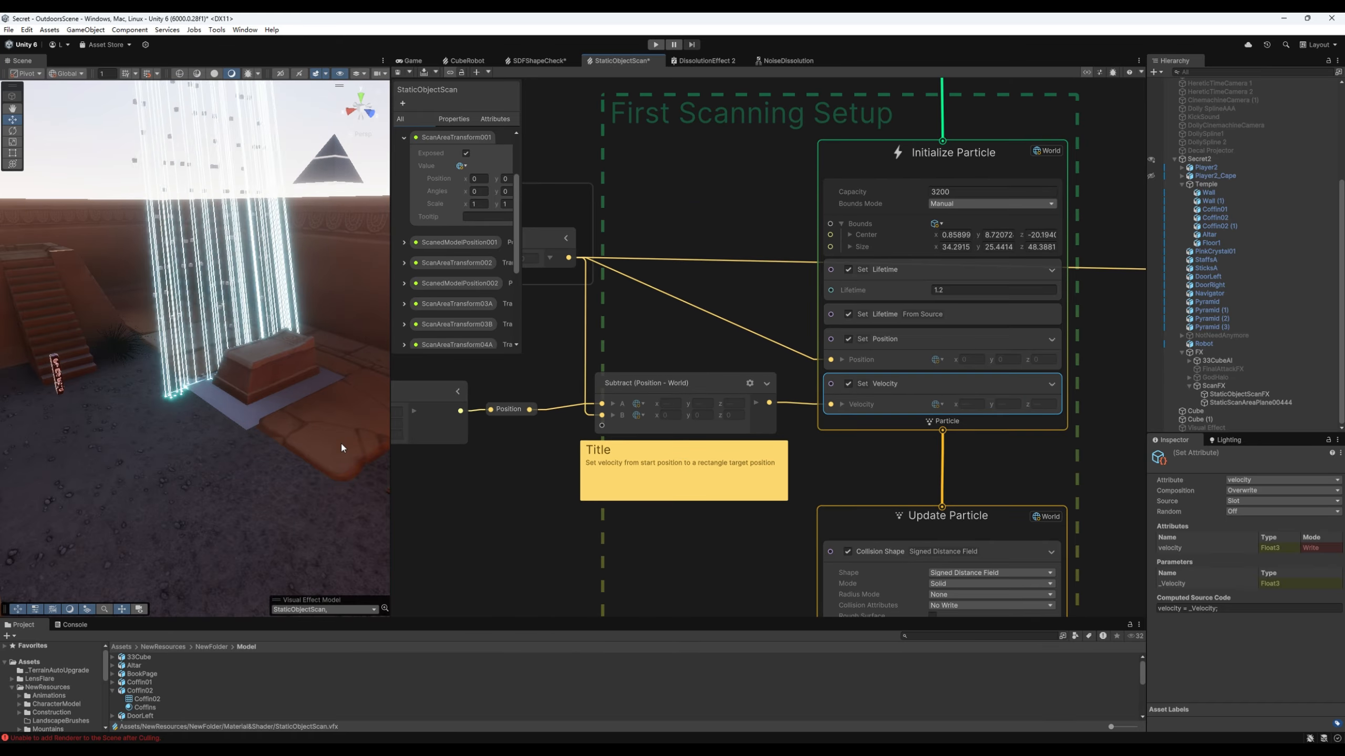
Step: Toggle the Trigger Event On Die block in the first scan's Update Particle context and check the coffin scan in the scene
right_drag(342, 445, 321, 423)
middle_drag(721, 486, 703, 390)
scroll(704, 392, down, 7)
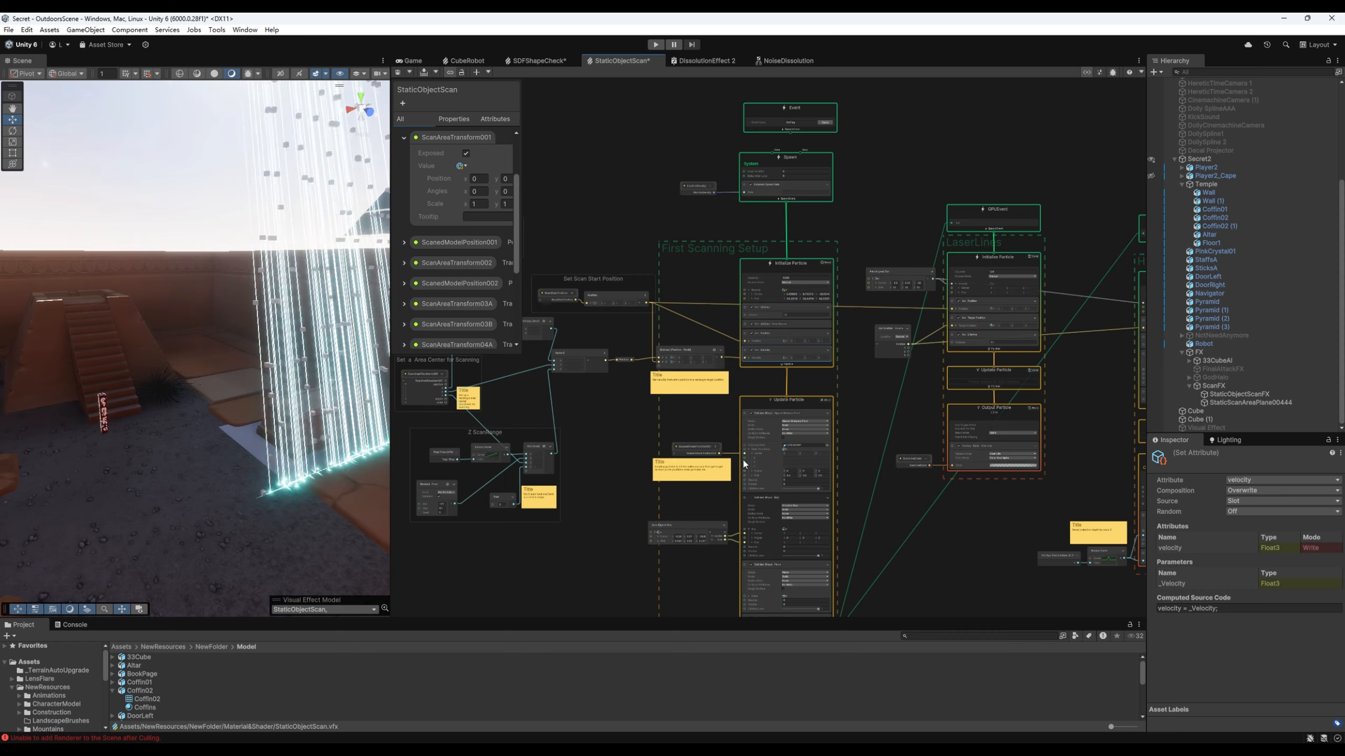
middle_drag(741, 458, 874, 310)
scroll(766, 456, up, 3)
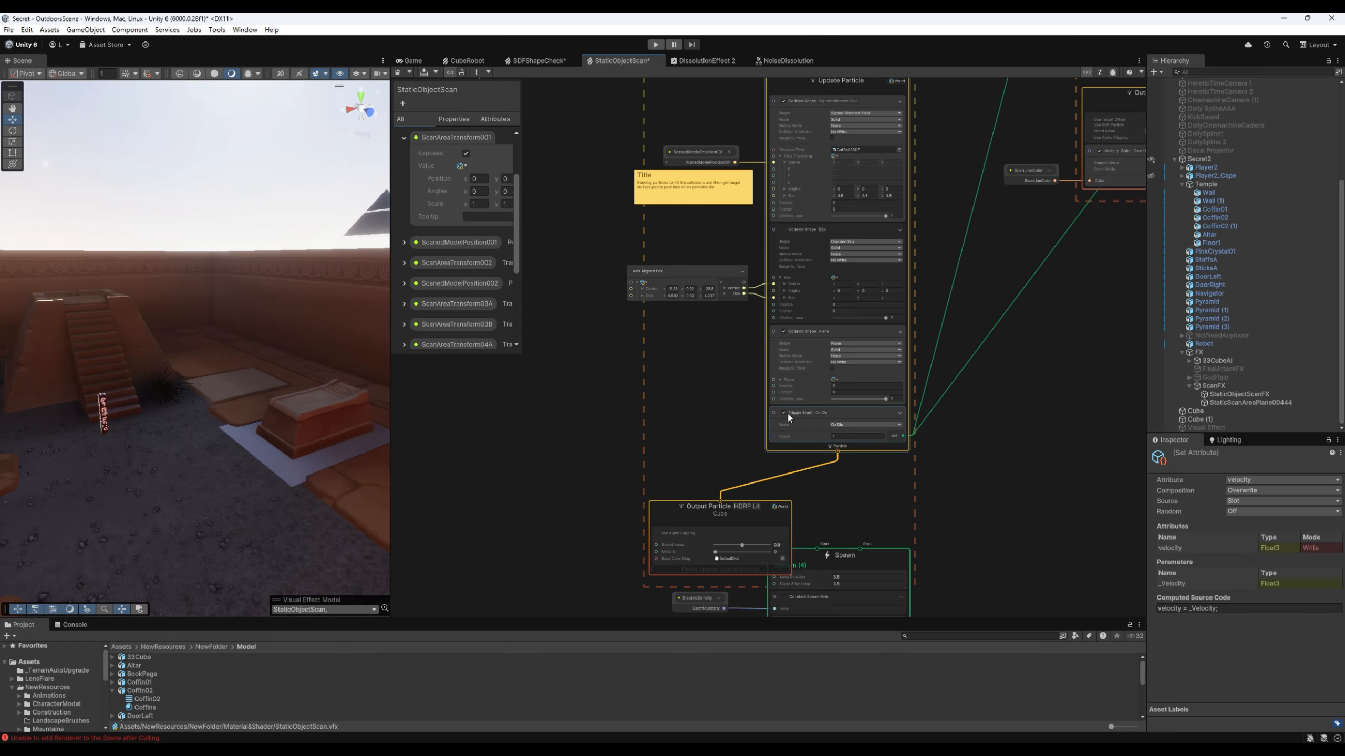
click(786, 413)
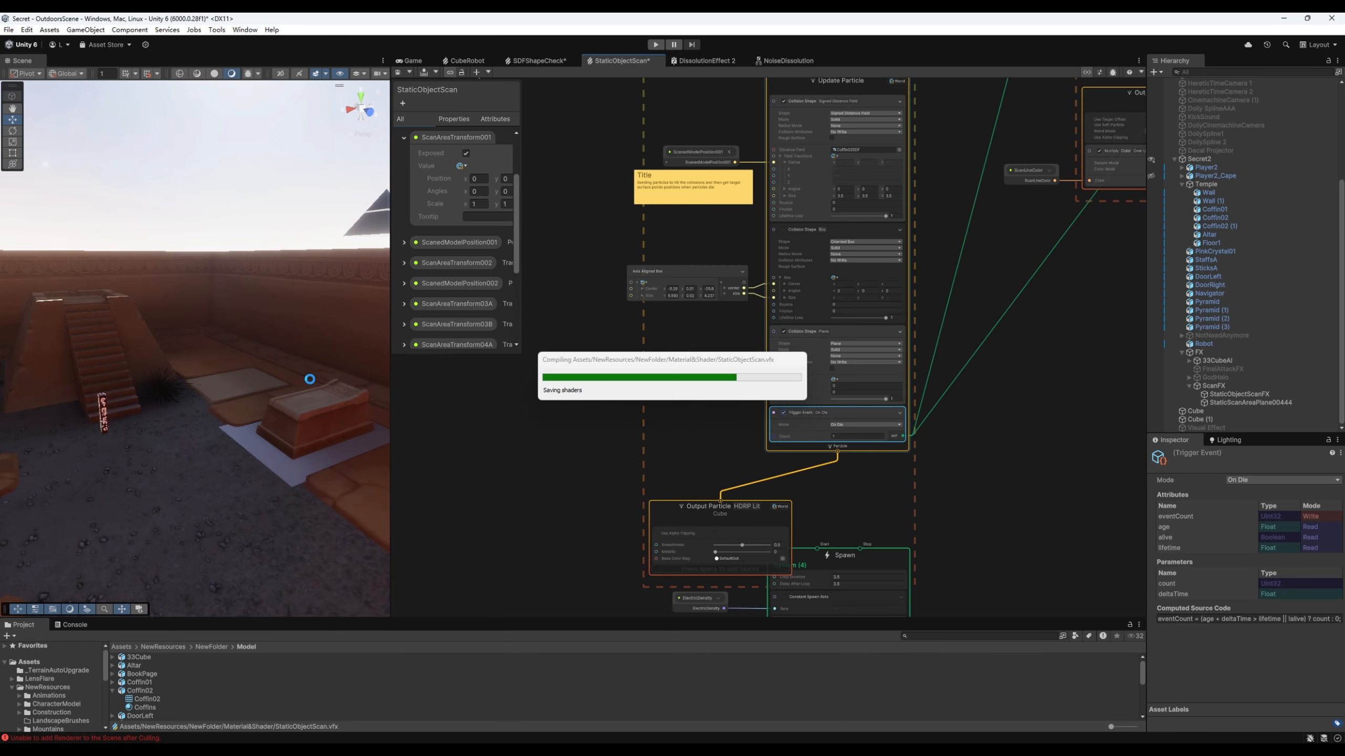
right_drag(321, 405, 364, 427)
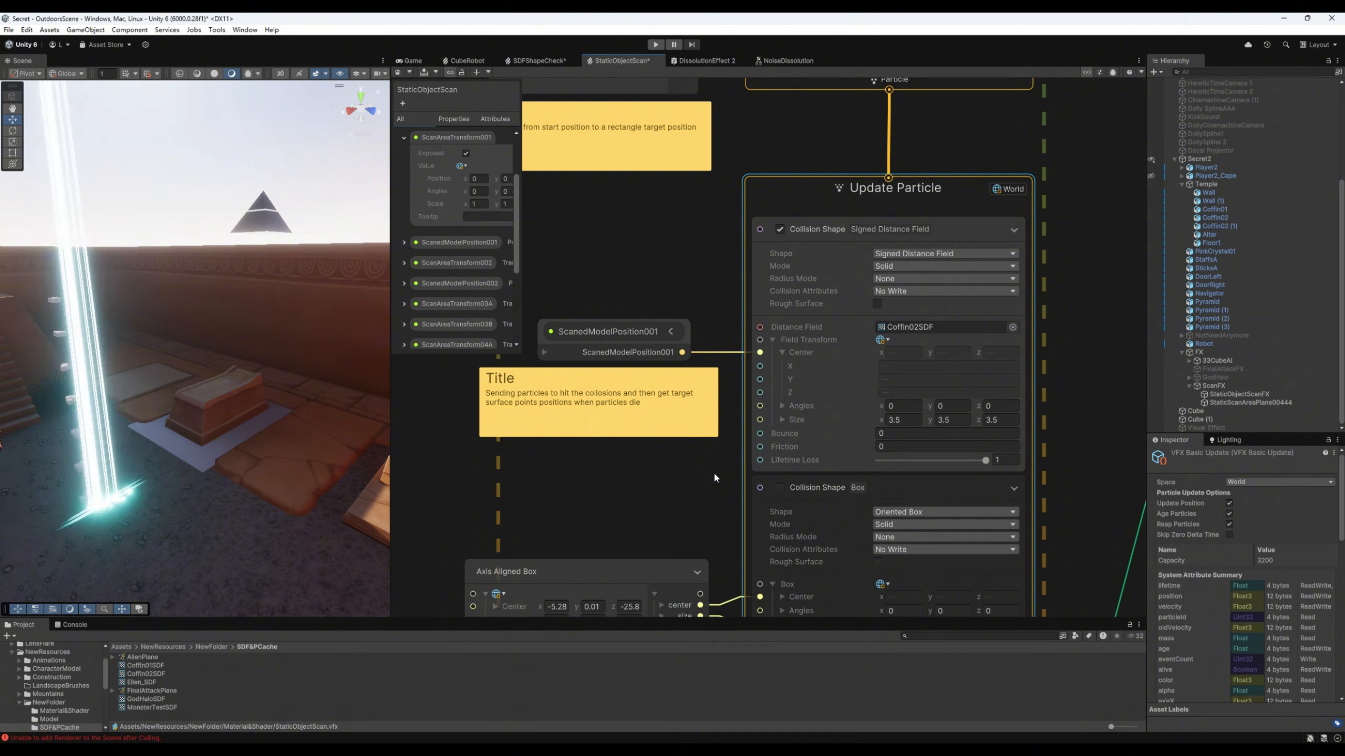
Step: Examine the Signed Distance Field Collision Shape block and its Coffin02SDF texture, rotating the texture's 3D preview
middle_drag(664, 499, 661, 513)
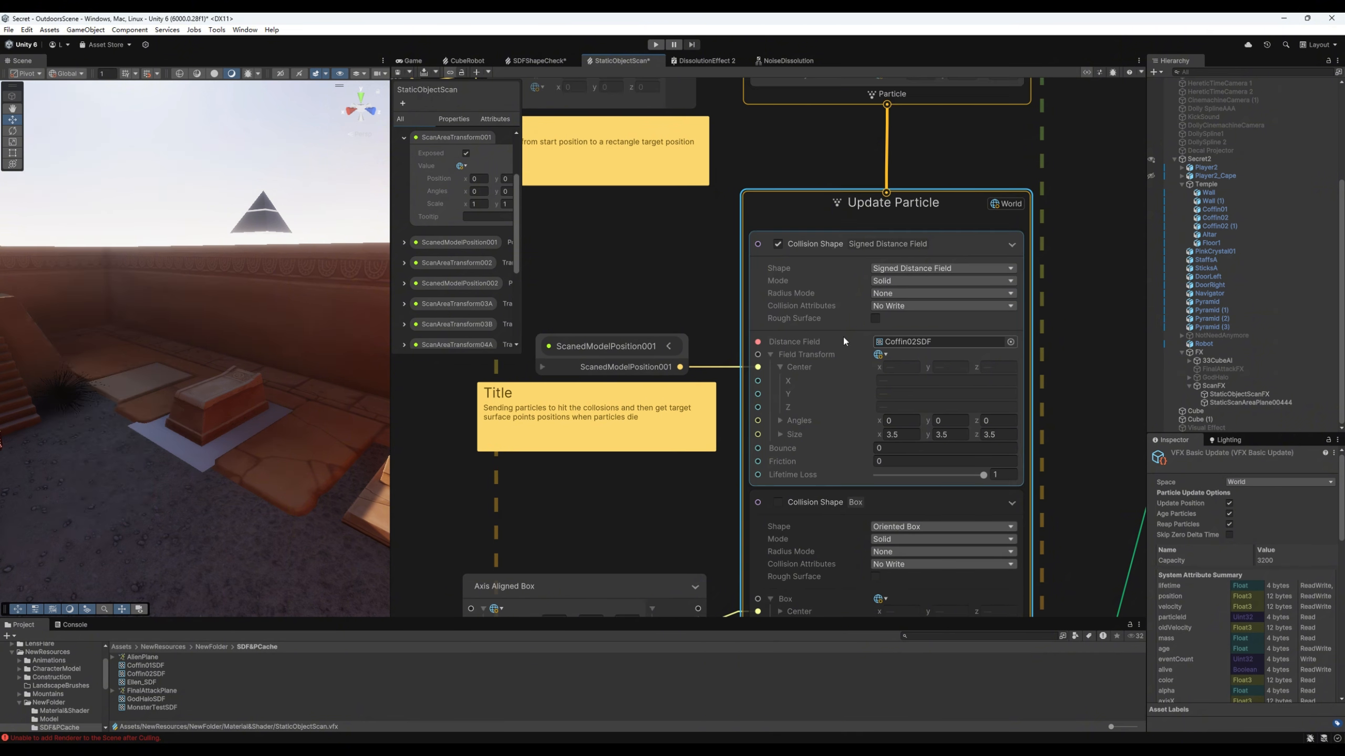
click(851, 250)
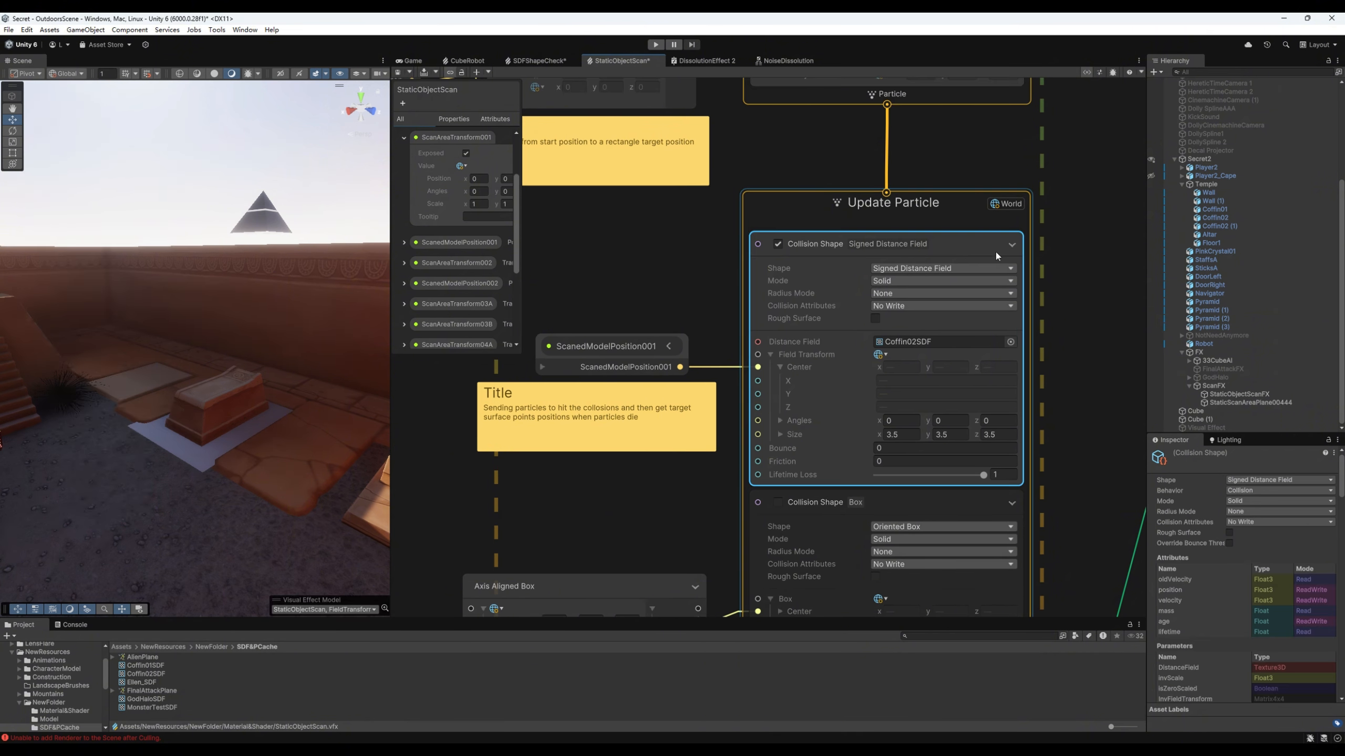
click(919, 345)
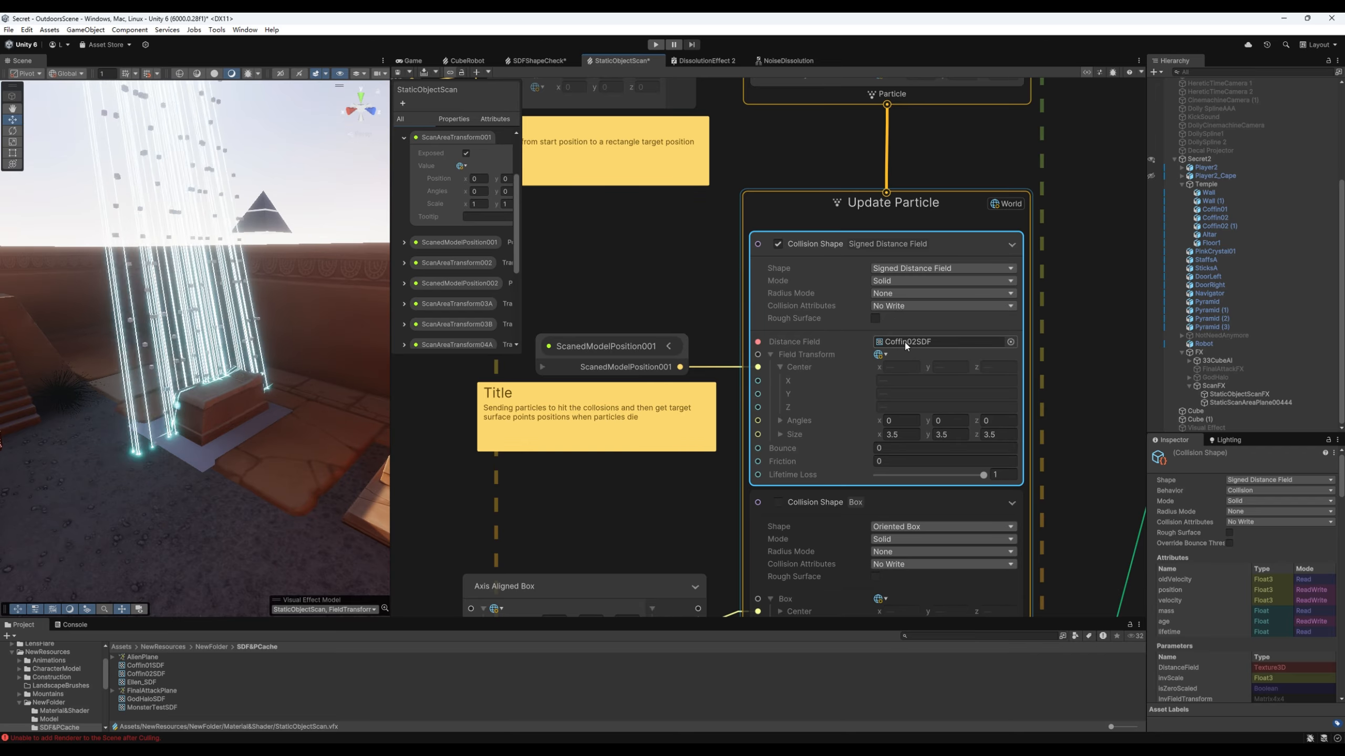
click(153, 675)
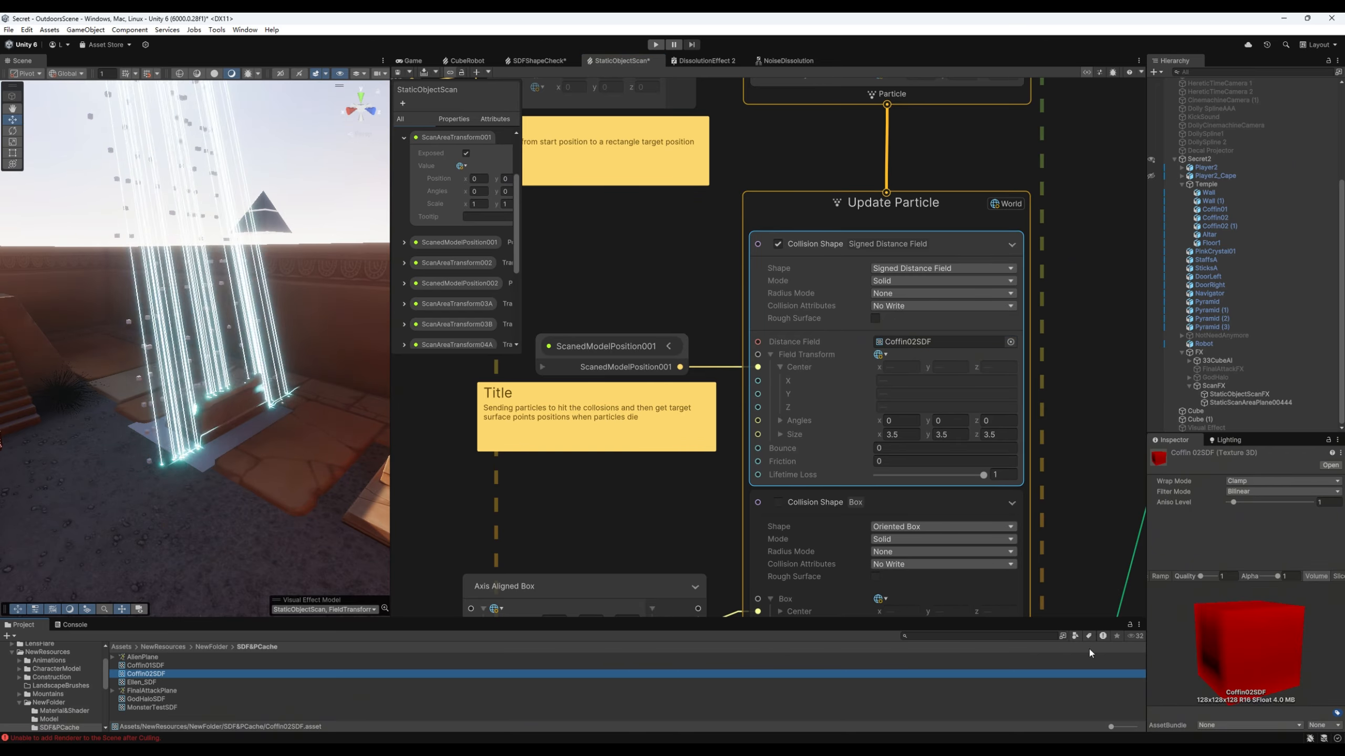
click(1236, 653)
drag(1236, 654, 1290, 641)
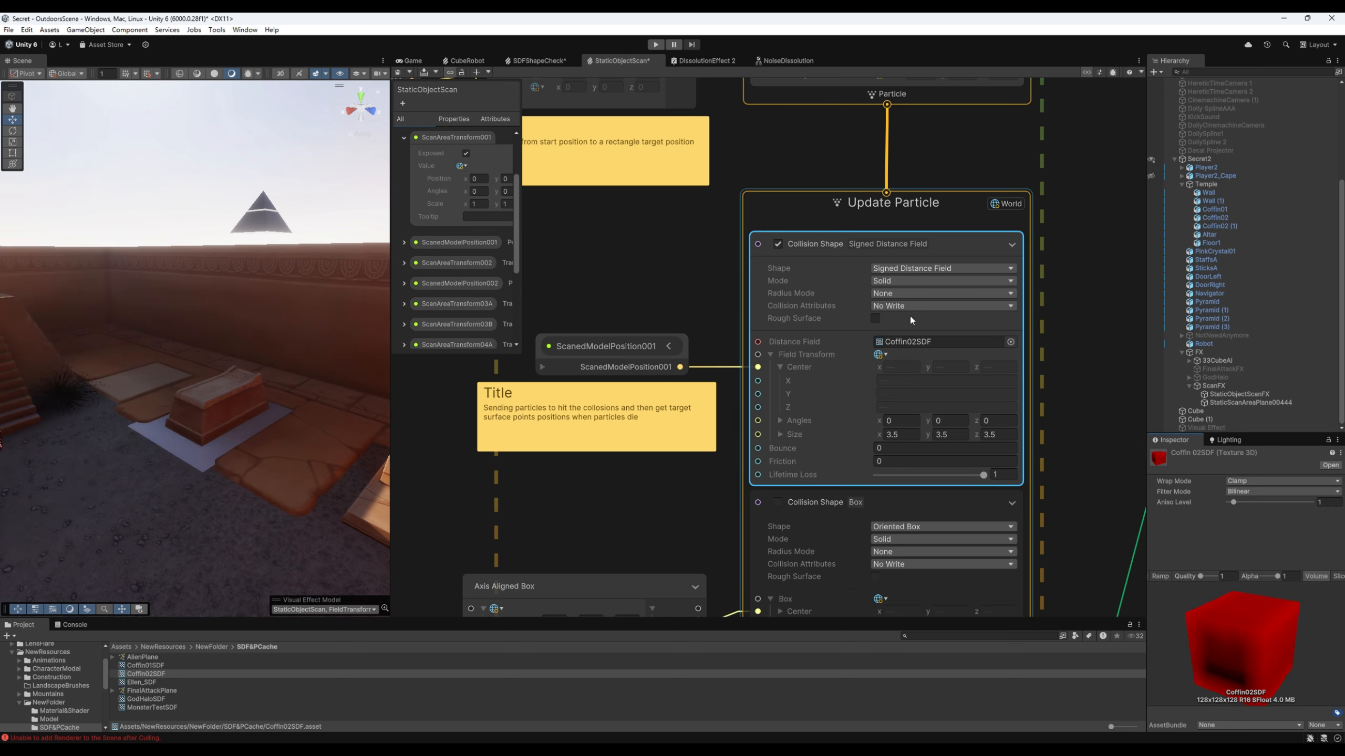
Step: Examine the Plane Collision Shape block in Update Particle, including its Lifetime Loss, and view the beams around the coffin
middle_drag(1038, 350, 1033, 326)
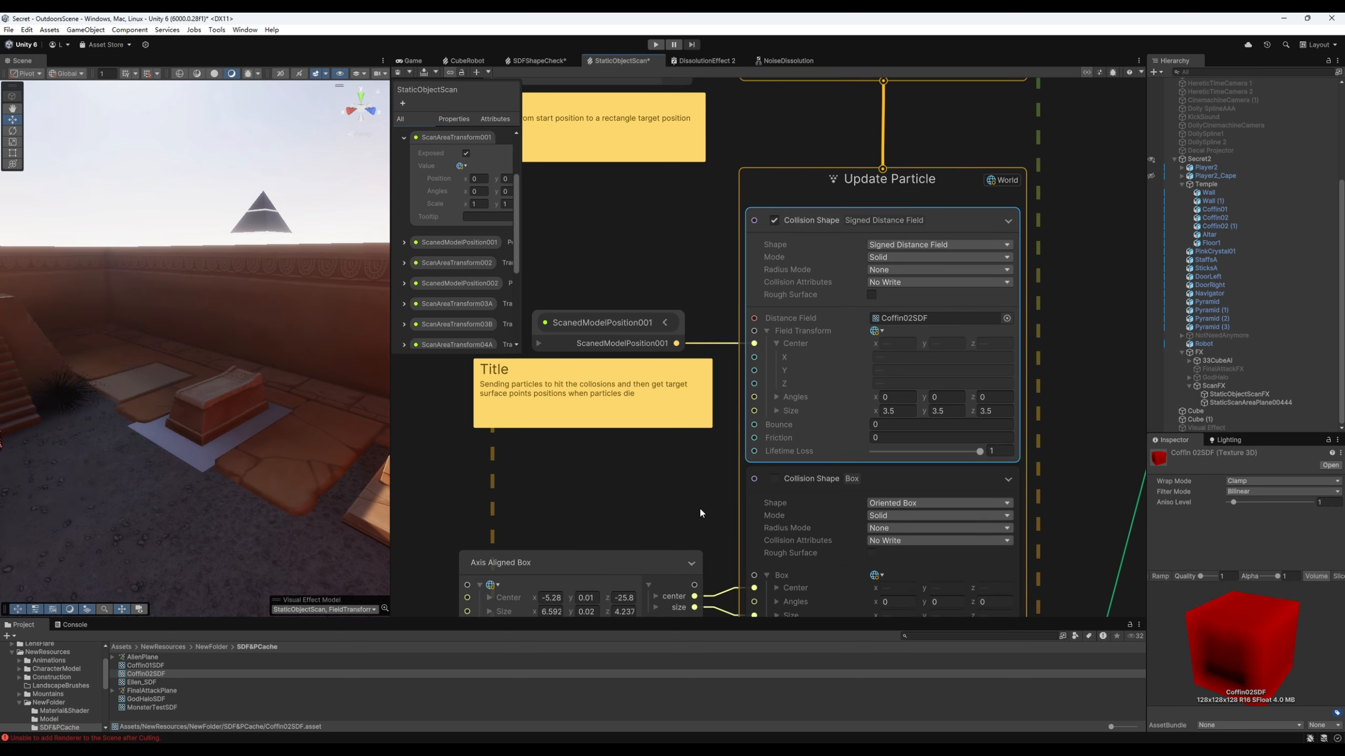
middle_drag(651, 486, 699, 88)
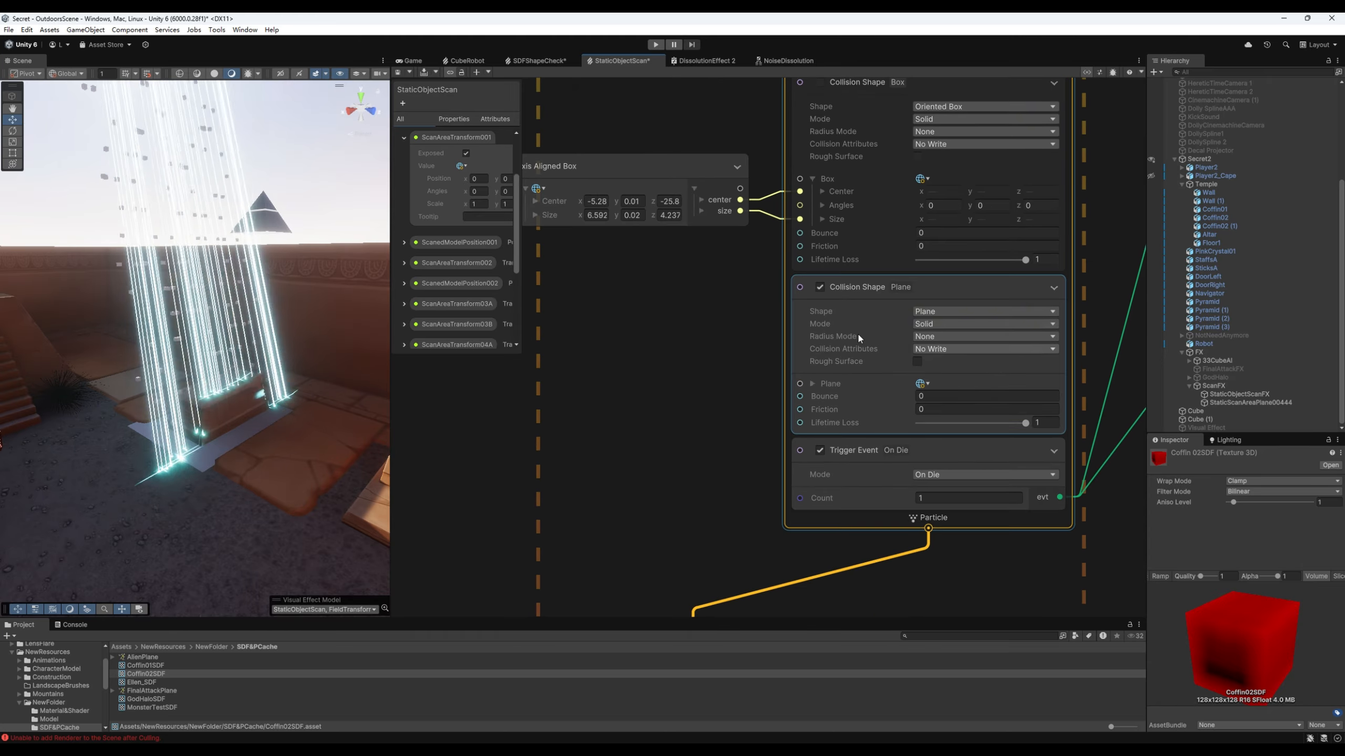
click(969, 285)
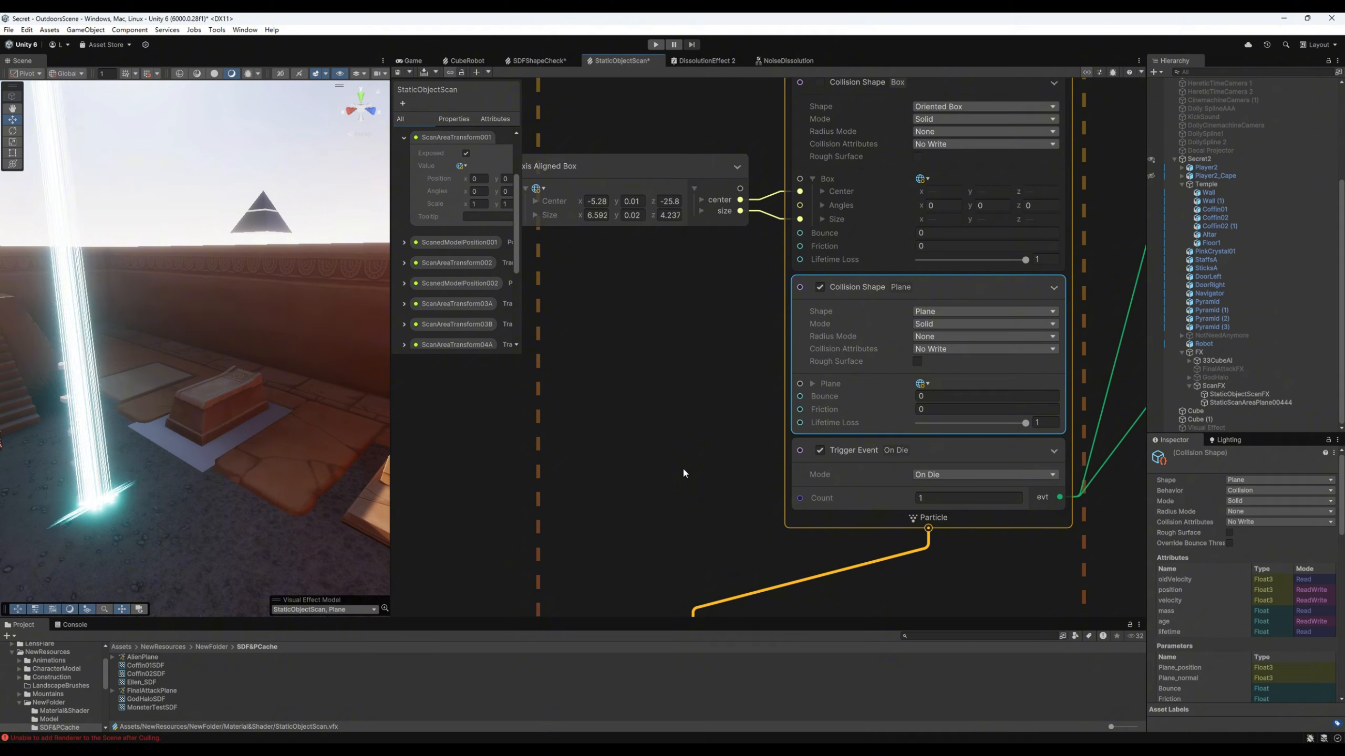
mouse_move(683, 473)
middle_down()
mouse_move(692, 452)
mouse_move(685, 484)
middle_up()
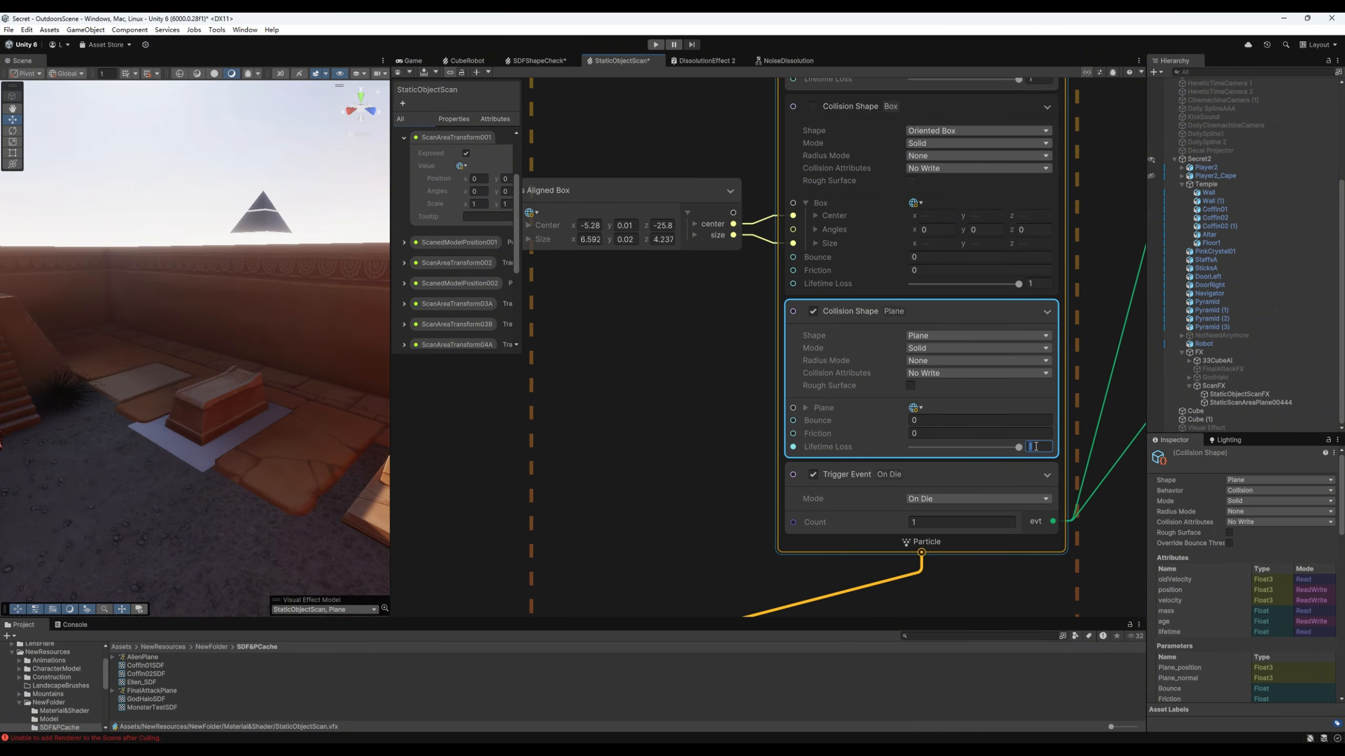
click(684, 439)
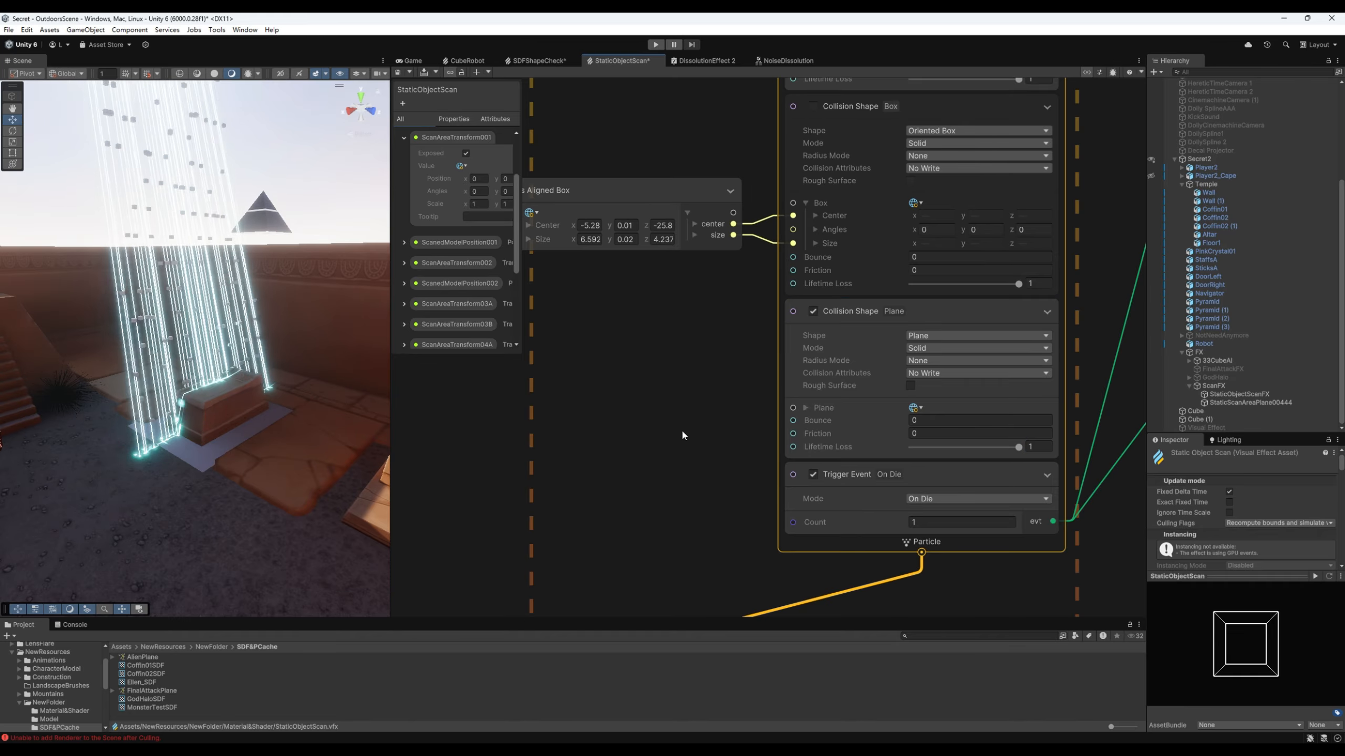
mouse_move(699, 421)
middle_down()
mouse_move(692, 523)
mouse_move(660, 341)
mouse_move(681, 425)
middle_up()
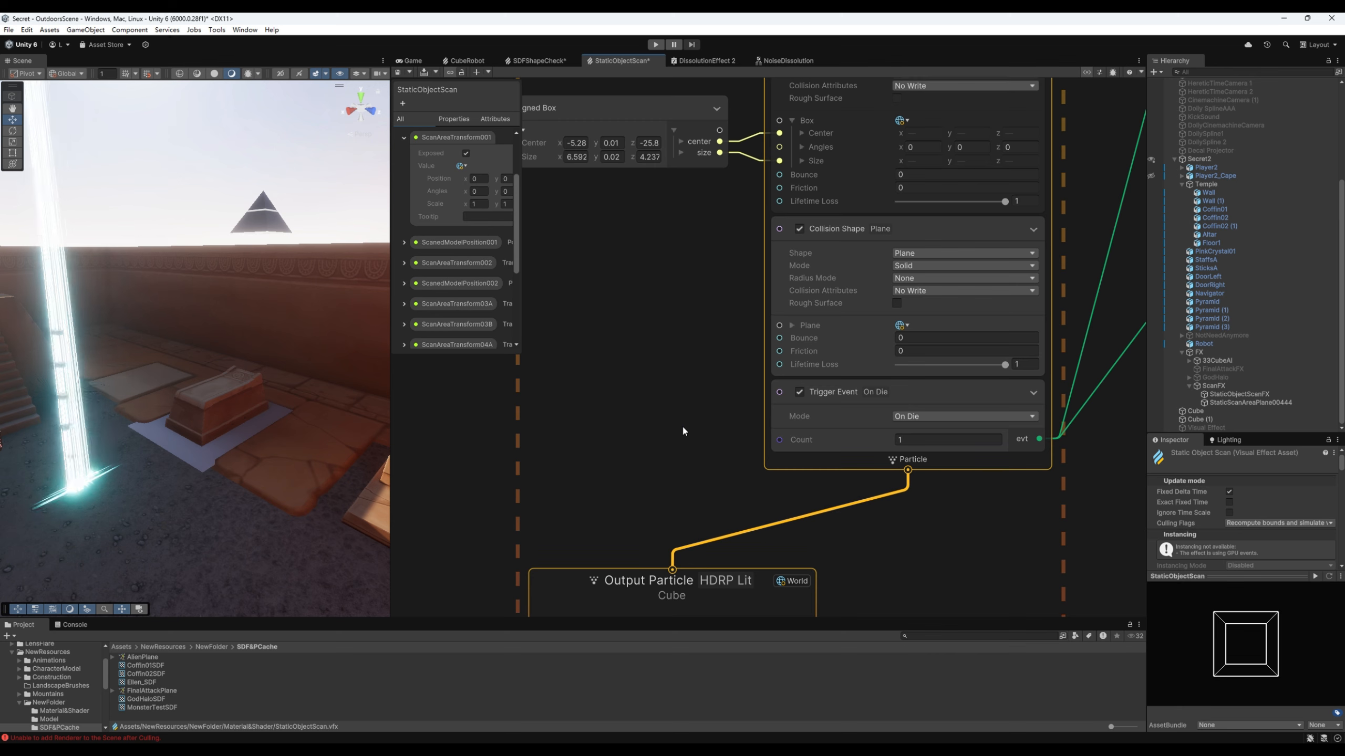
mouse_move(234, 482)
right_down()
mouse_move(99, 454)
mouse_move(156, 340)
mouse_move(151, 386)
mouse_move(175, 424)
mouse_move(246, 484)
right_up()
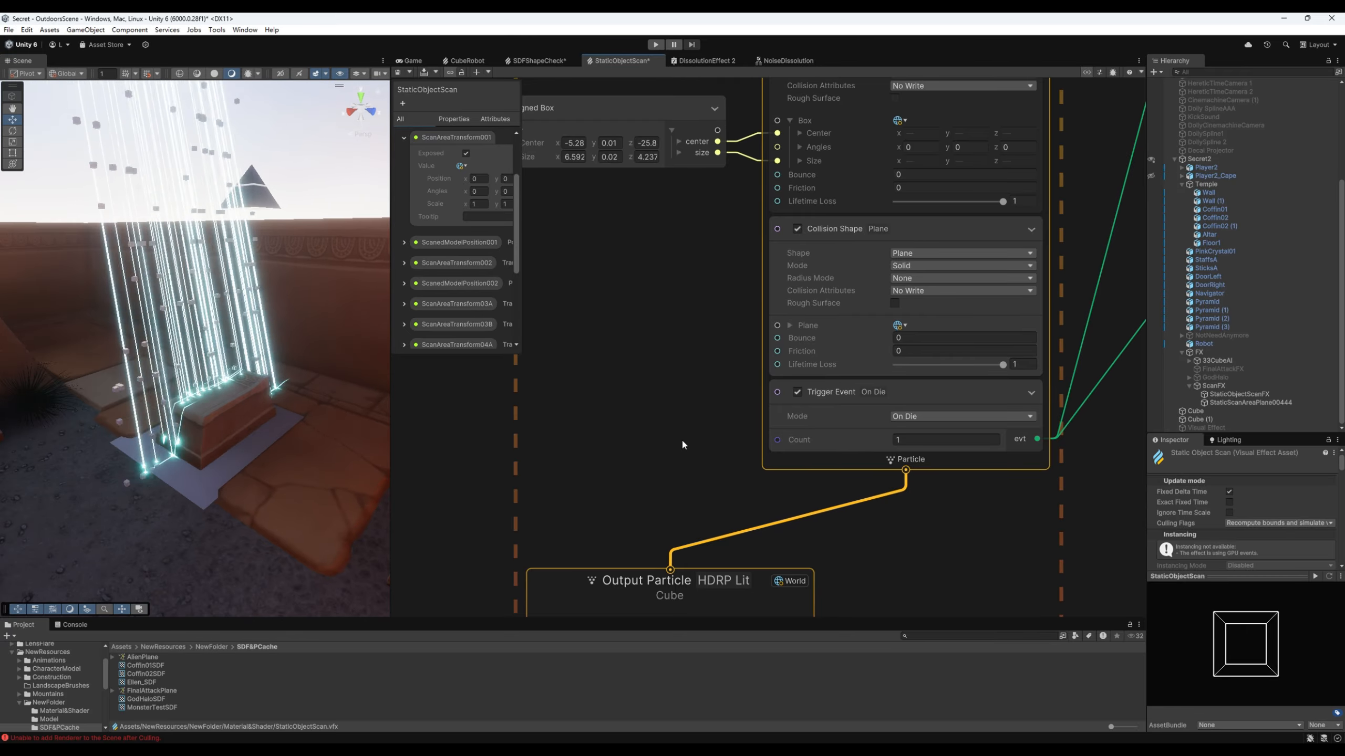
Step: Select the Trigger Event On Die block in Update Particle and follow its event output connections
scroll(669, 458, down, 2)
middle_drag(1054, 449, 1044, 457)
click(874, 453)
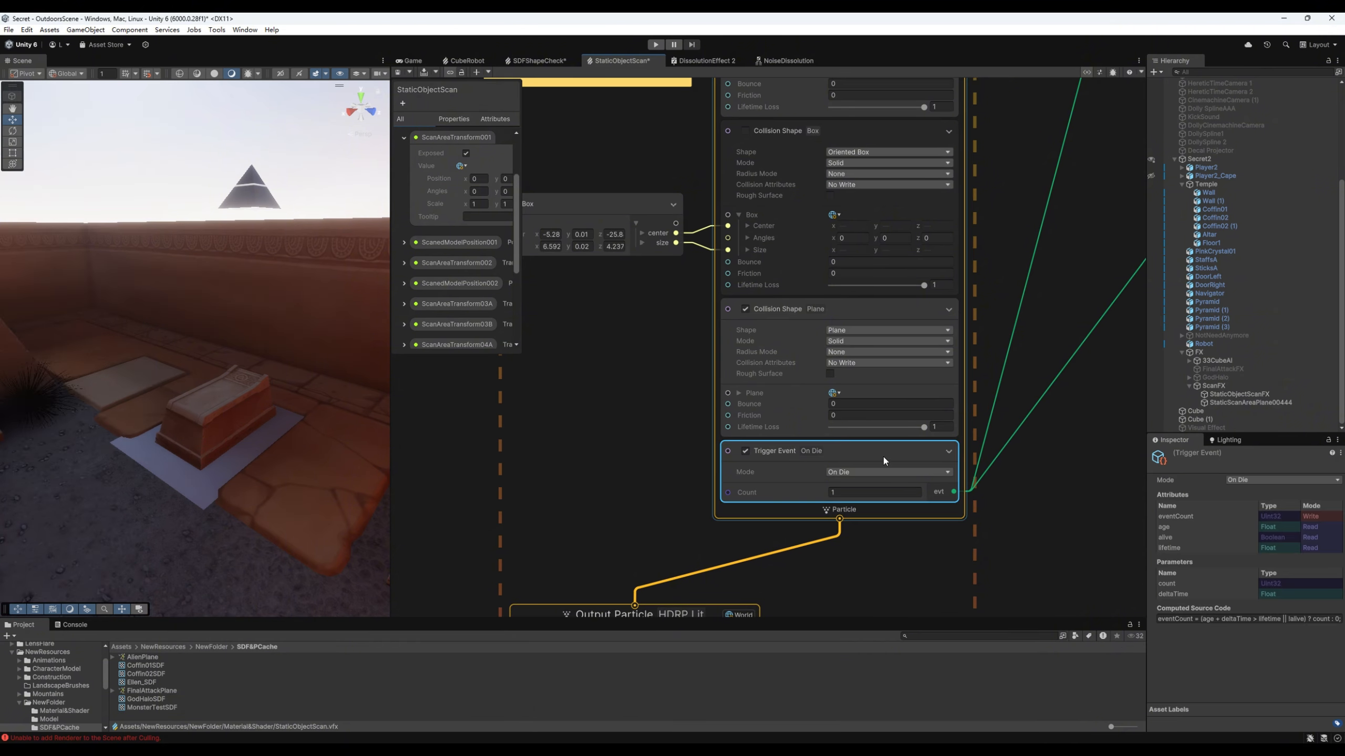
middle_drag(1017, 464, 969, 498)
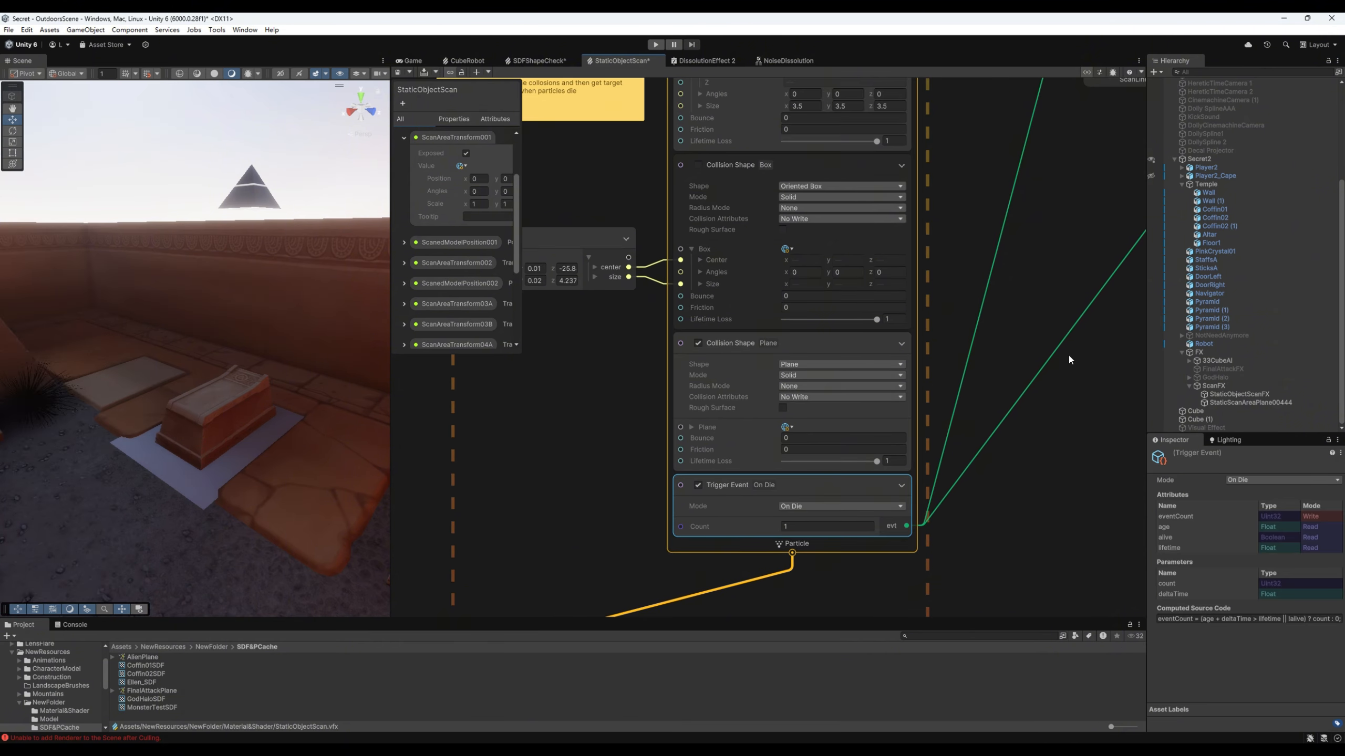
Step: Follow the trigger event to the LaserLines system and trace its Set Position input back to the Position node in Scan Start Position
middle_drag(1067, 353, 682, 555)
scroll(663, 462, down, 2)
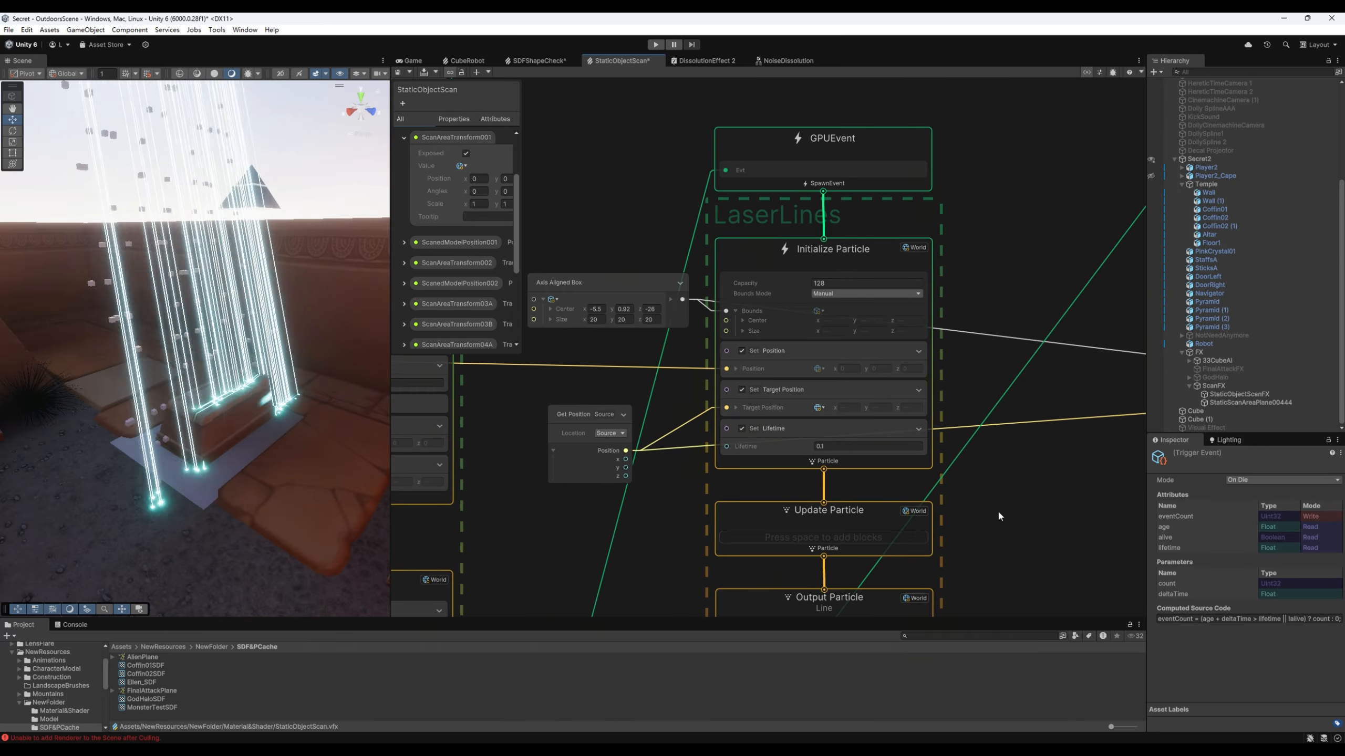
scroll(982, 499, down, 2)
middle_drag(1015, 516, 926, 385)
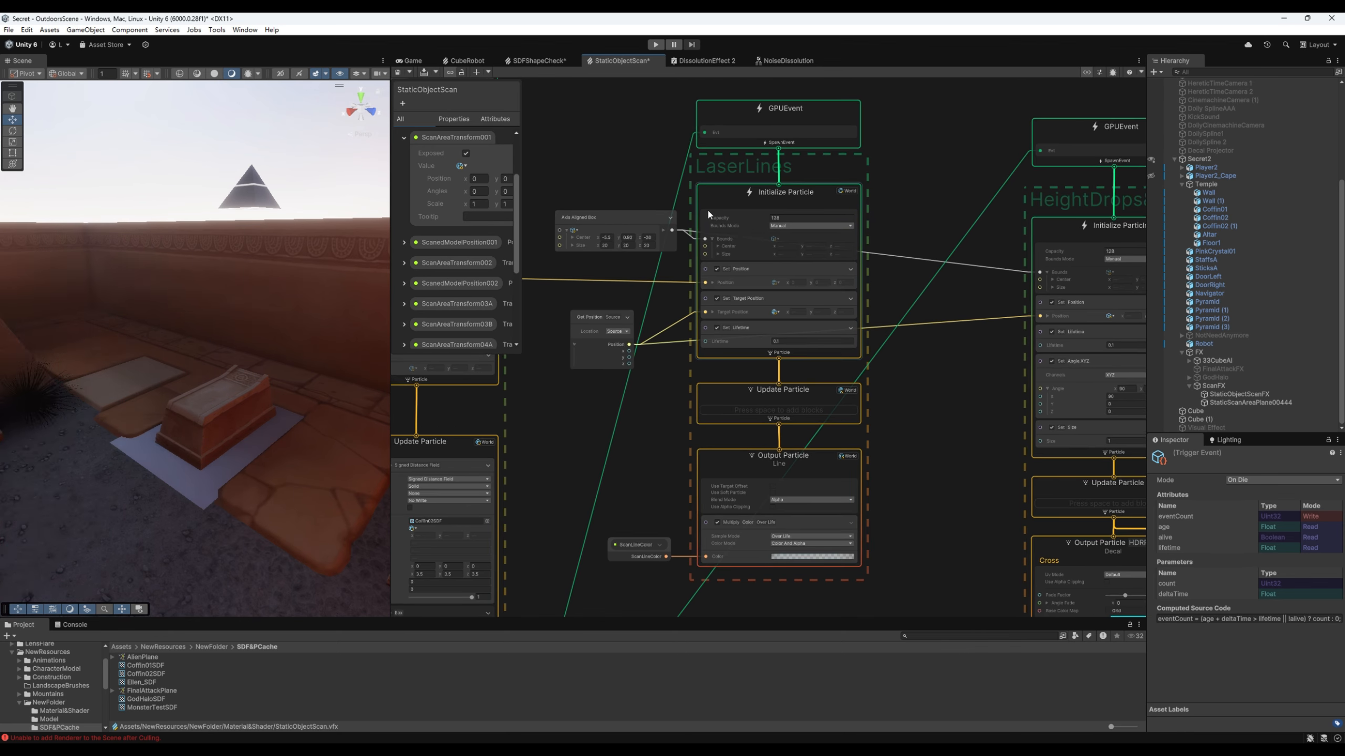
middle_drag(647, 302, 894, 336)
scroll(660, 317, up, 3)
scroll(670, 317, down, 3)
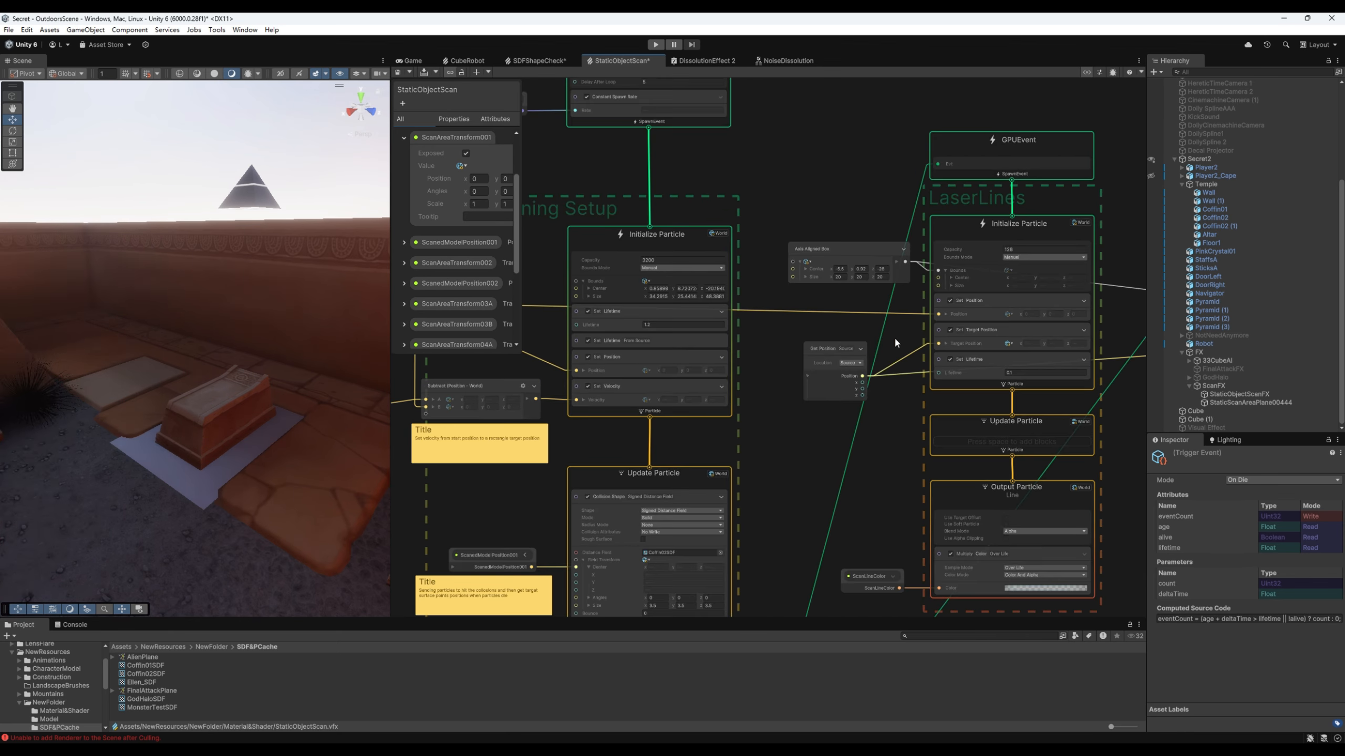
middle_drag(757, 344, 999, 395)
click(587, 357)
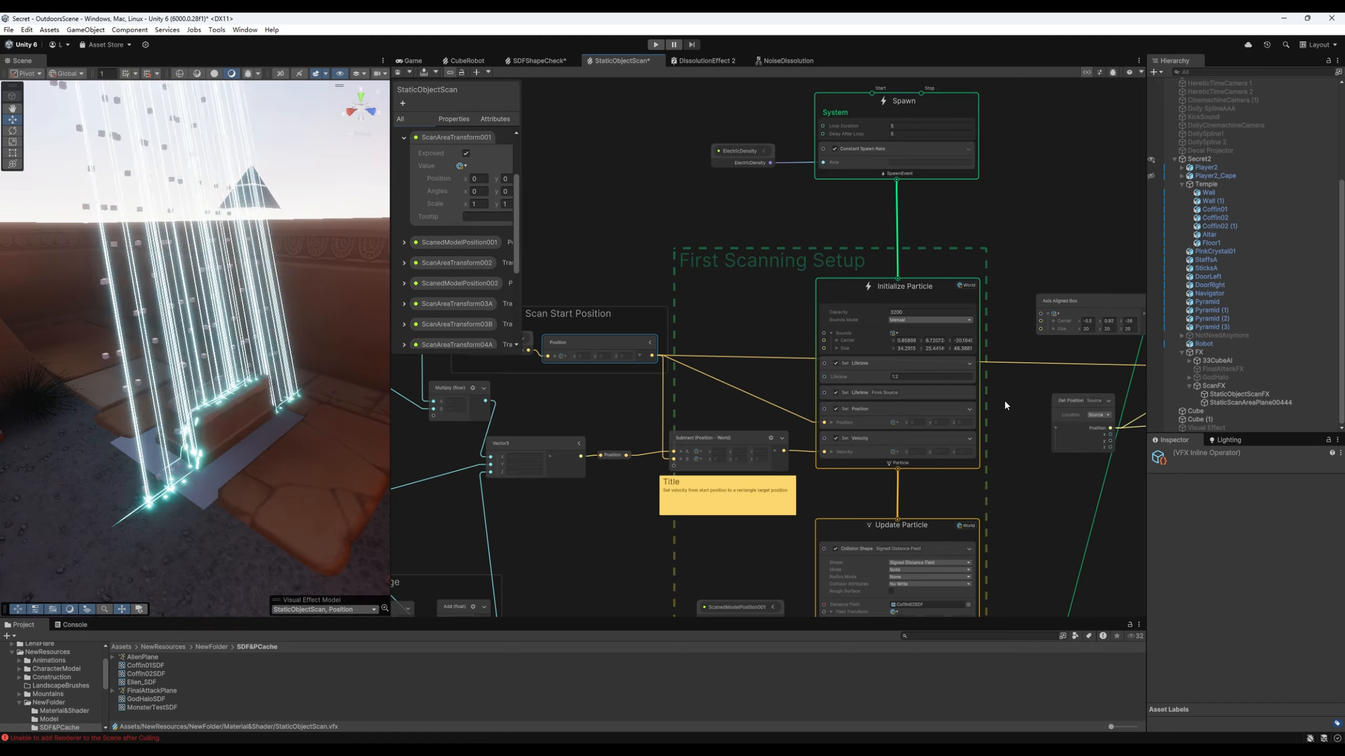
Step: Inspect the Get Position (Source) node and the Set Target Position block it feeds in the LaserLines Initialize Particle context
middle_drag(1122, 399, 811, 355)
scroll(944, 399, up, 4)
scroll(815, 381, up, 1)
click(667, 335)
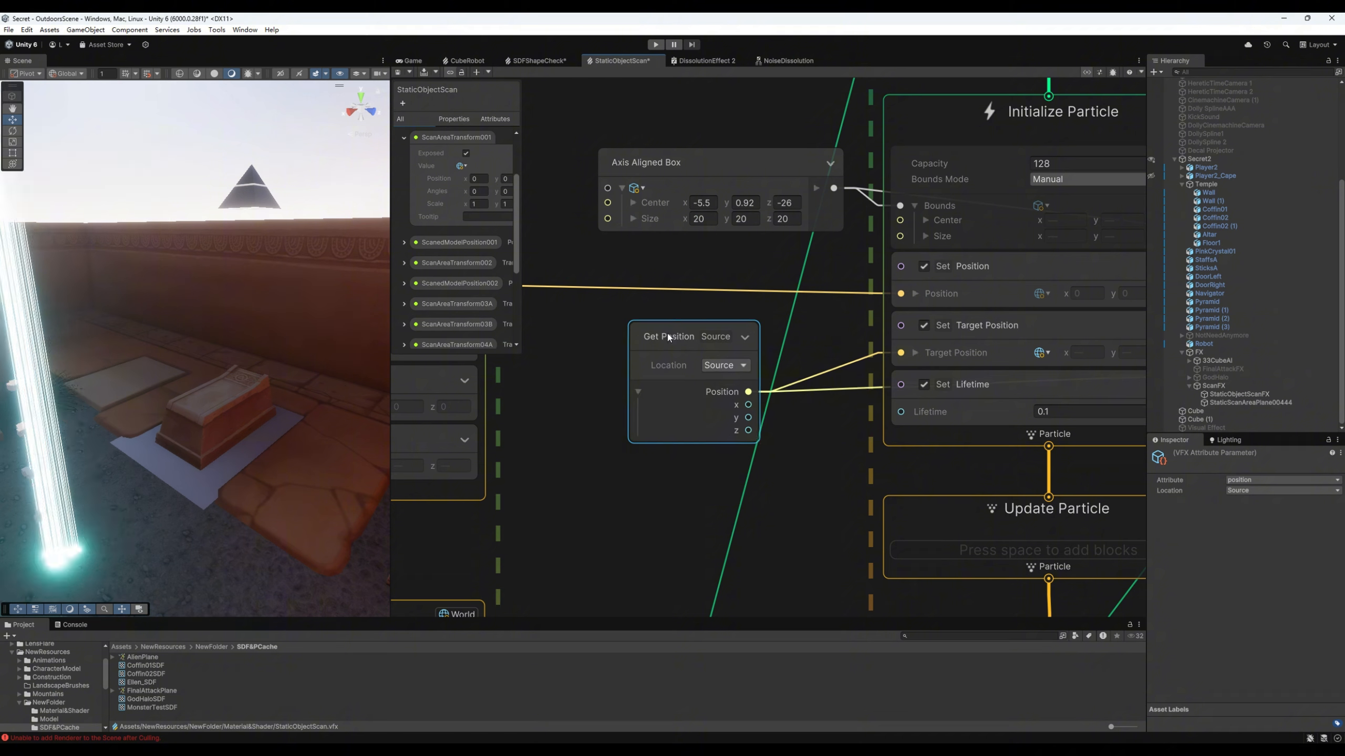
drag(667, 334, 658, 328)
middle_drag(750, 413, 732, 397)
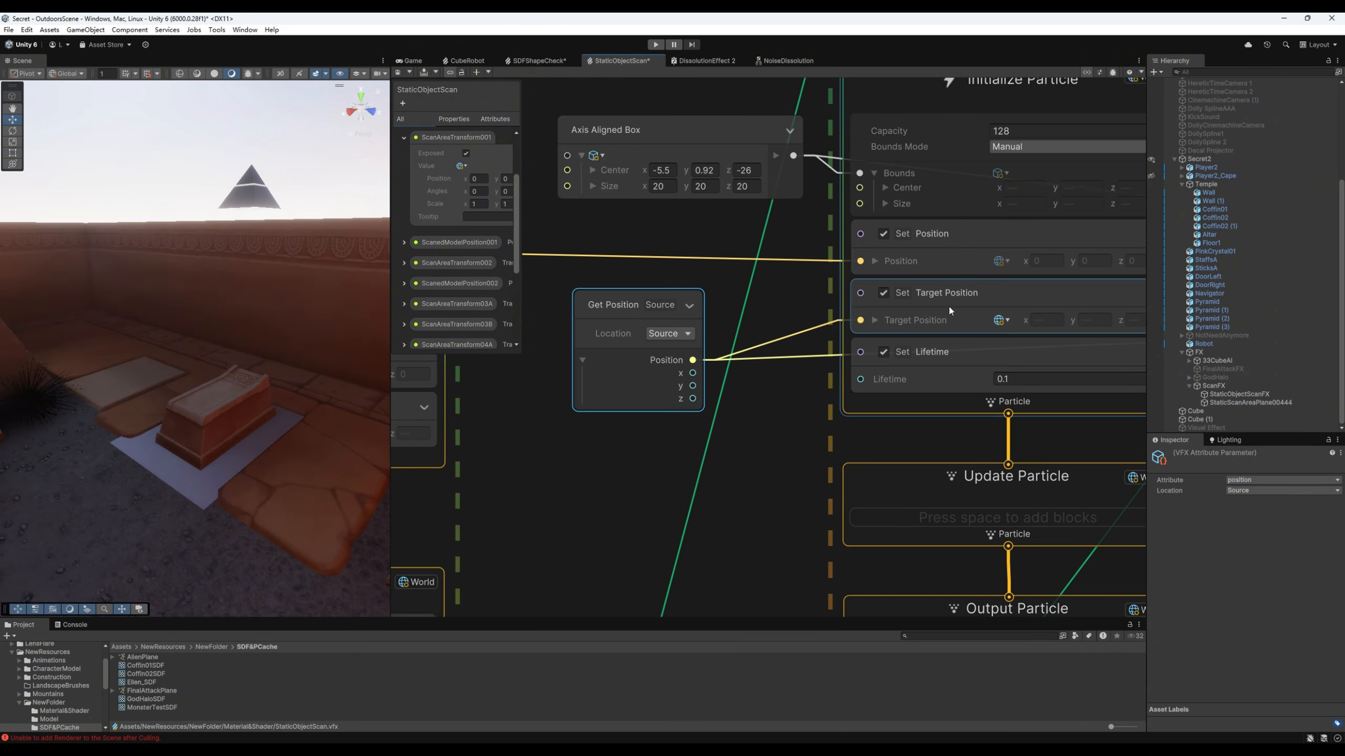
click(992, 294)
Step: Examine the LaserLines Output Particle Line context and select the ScanLineColor parameter feeding its color block
scroll(783, 448, down, 2)
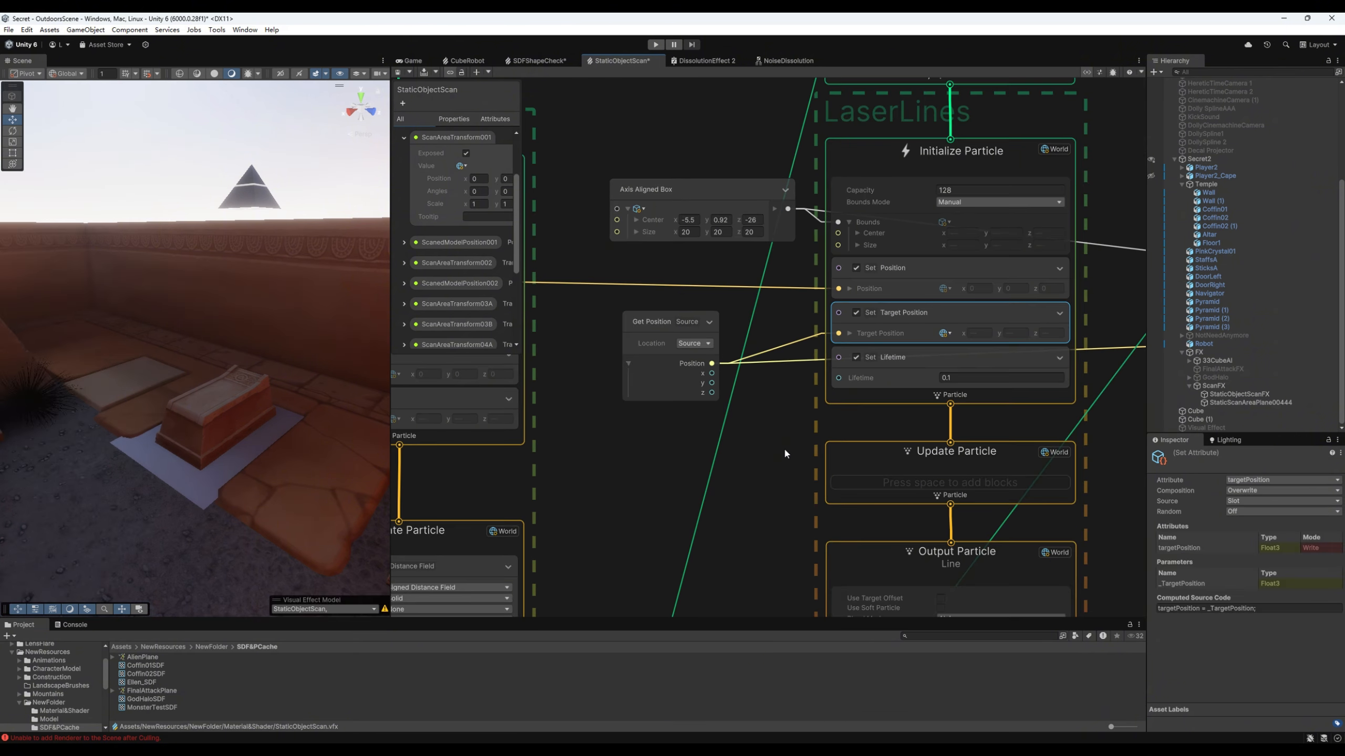
middle_drag(755, 478, 732, 352)
middle_drag(741, 435, 722, 307)
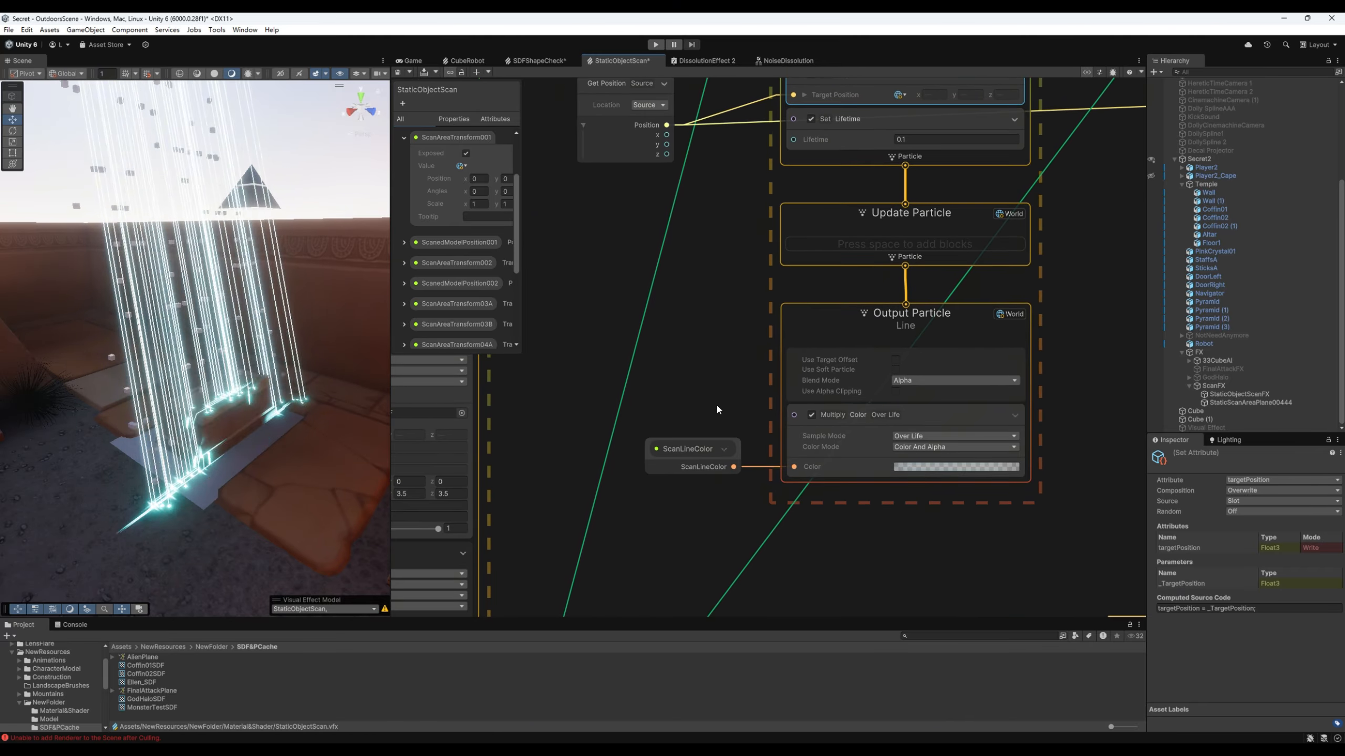
click(963, 316)
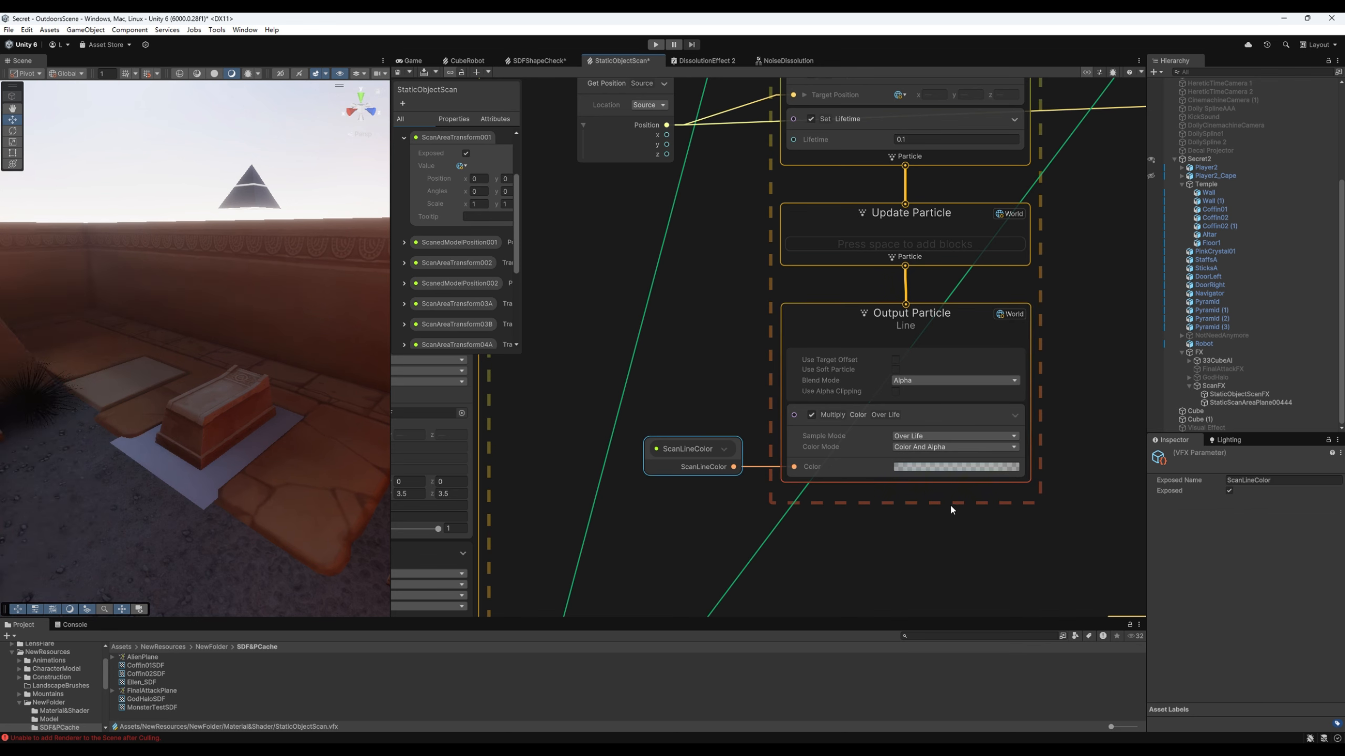
middle_drag(915, 503, 904, 506)
Step: Examine the HeightDrops&Lines system from its GPUEvent and Initialize Particle context down to the Cross and Dots decal outputs
middle_drag(1018, 548, 836, 663)
scroll(956, 434, down, 2)
middle_drag(966, 388, 645, 412)
scroll(588, 468, down, 2)
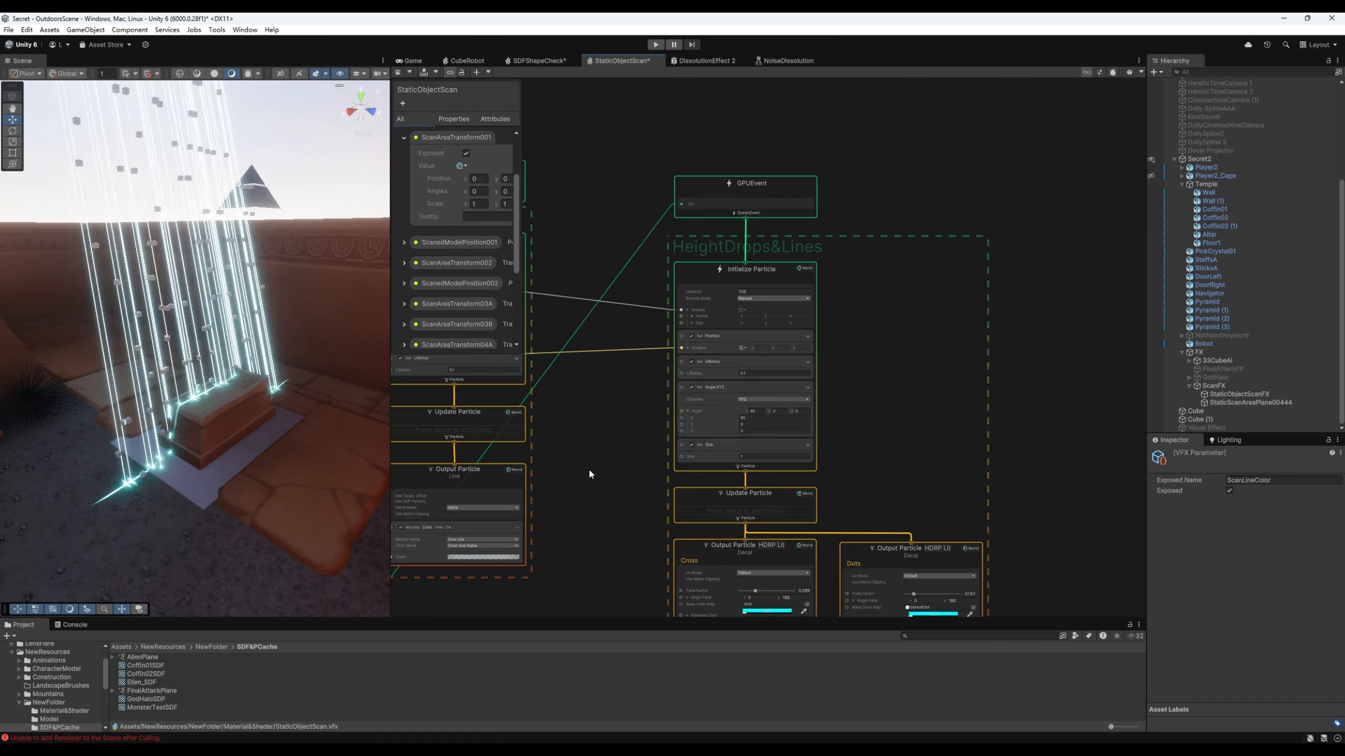
middle_drag(588, 467, 616, 488)
scroll(614, 416, up, 2)
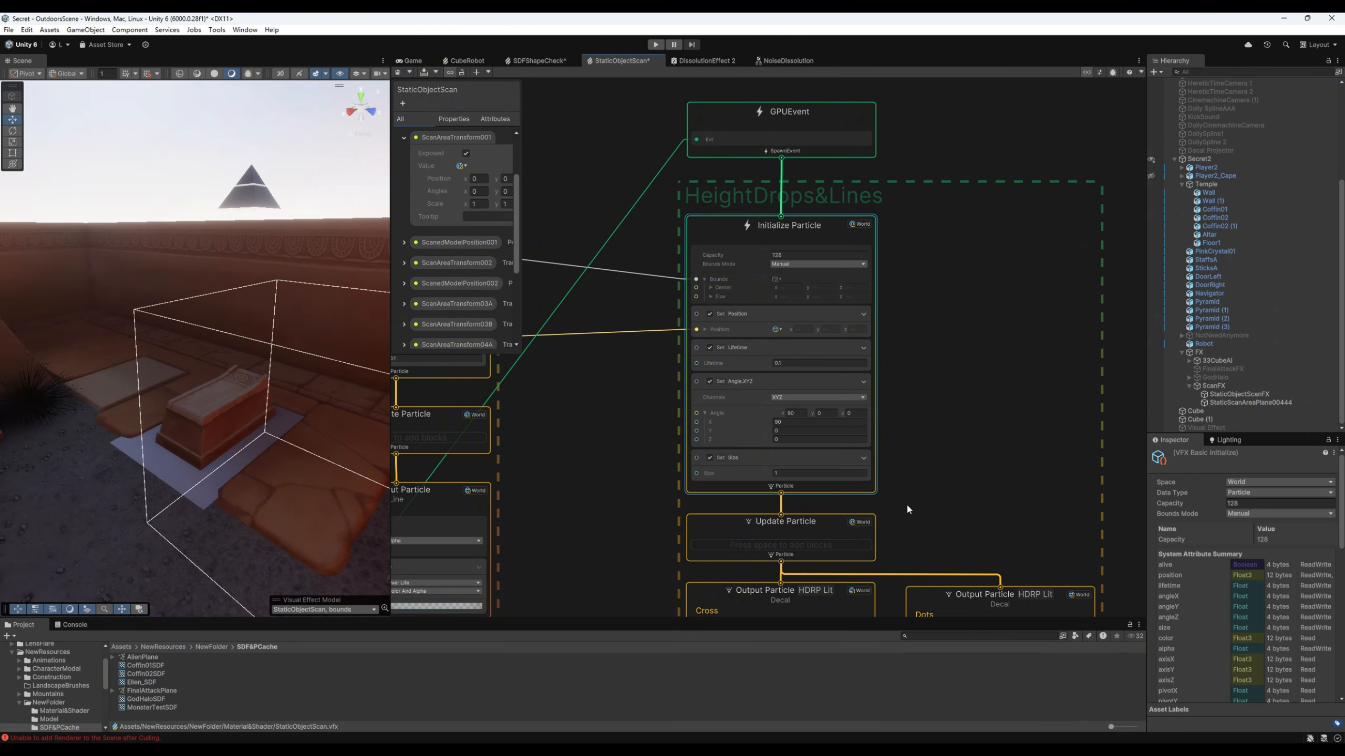
middle_drag(906, 502, 951, 339)
middle_drag(686, 466, 691, 363)
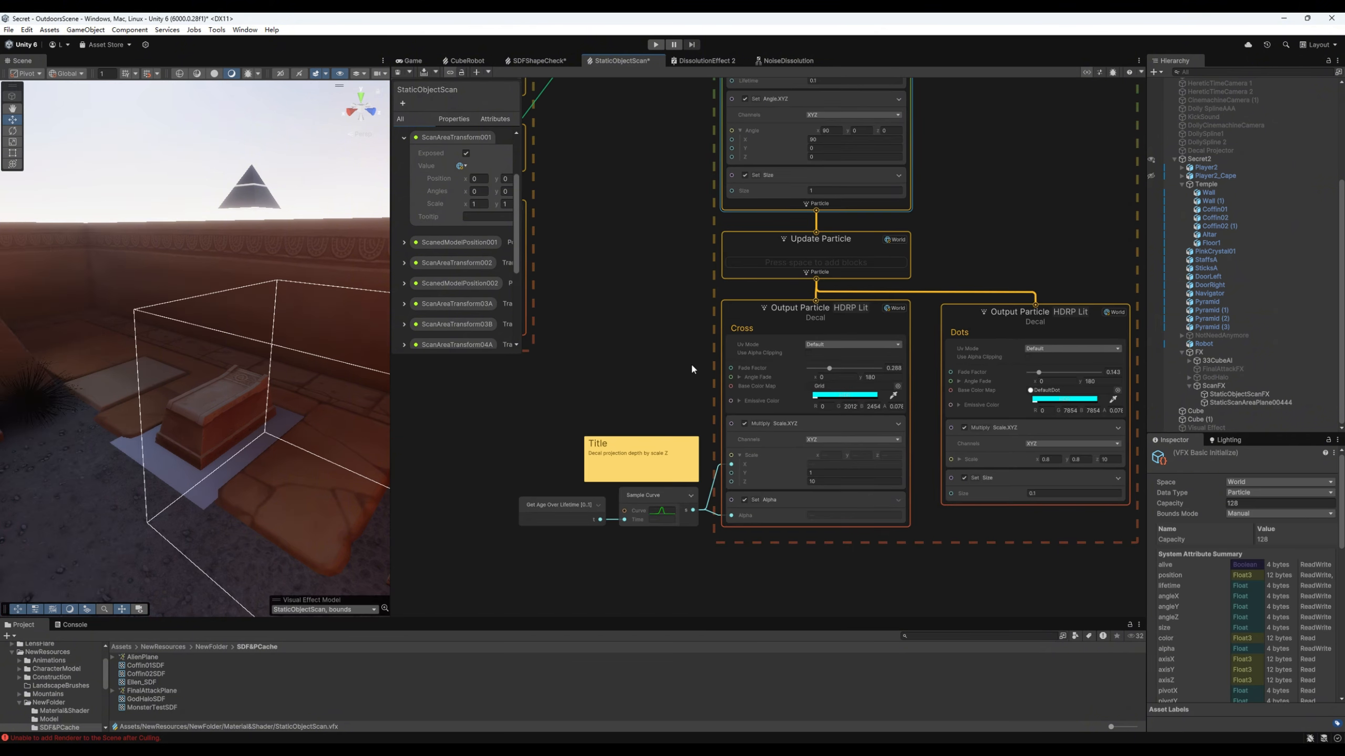
Step: Trace the Set Position block in HeightDrops&Lines back to the Get Position (Source) node beside LaserLines
scroll(691, 366, up, 1)
middle_drag(695, 260, 682, 485)
middle_drag(653, 355, 664, 497)
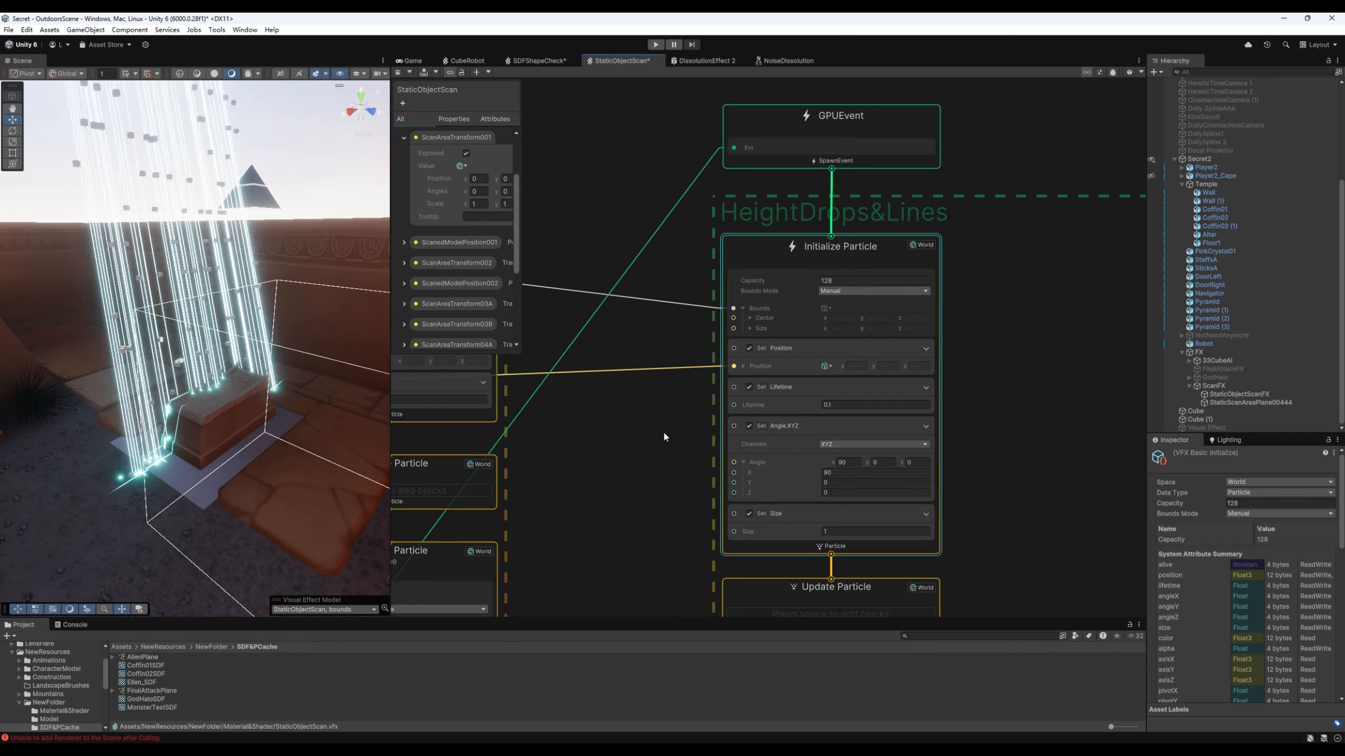
middle_drag(664, 434, 668, 448)
scroll(668, 448, up, 2)
click(834, 332)
middle_drag(596, 480, 1060, 484)
scroll(921, 483, down, 3)
click(577, 408)
scroll(955, 488, up, 1)
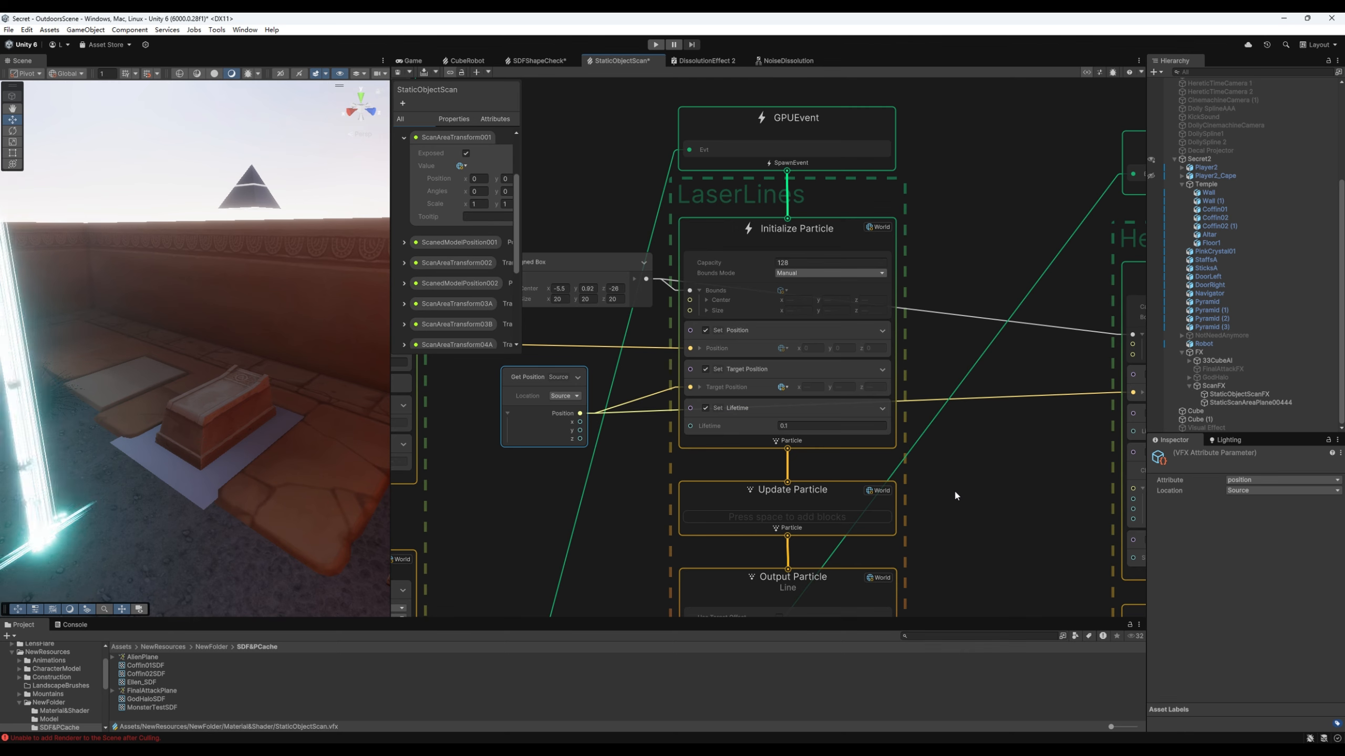
middle_drag(947, 498, 636, 408)
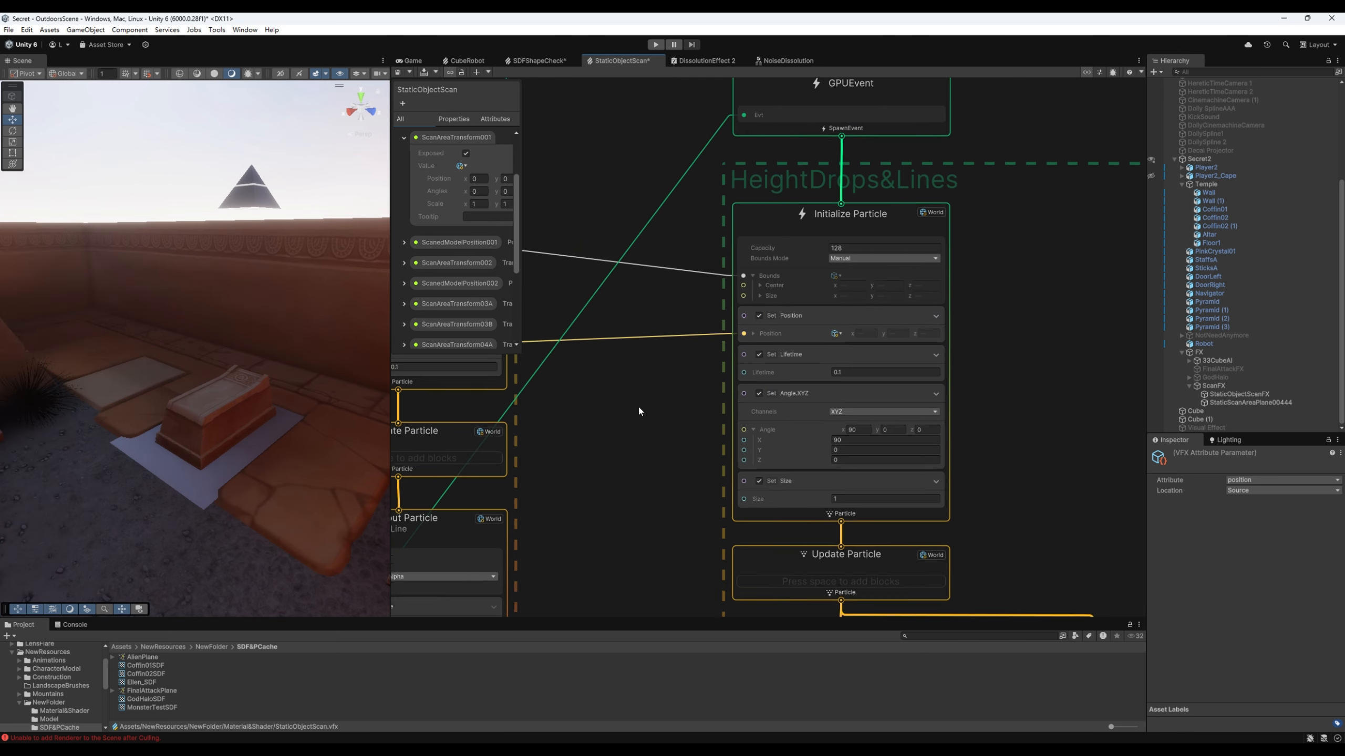
Step: Select the Cross decal output in HeightDrops&Lines and view the scan decals on the coffin up close
middle_drag(657, 534, 621, 438)
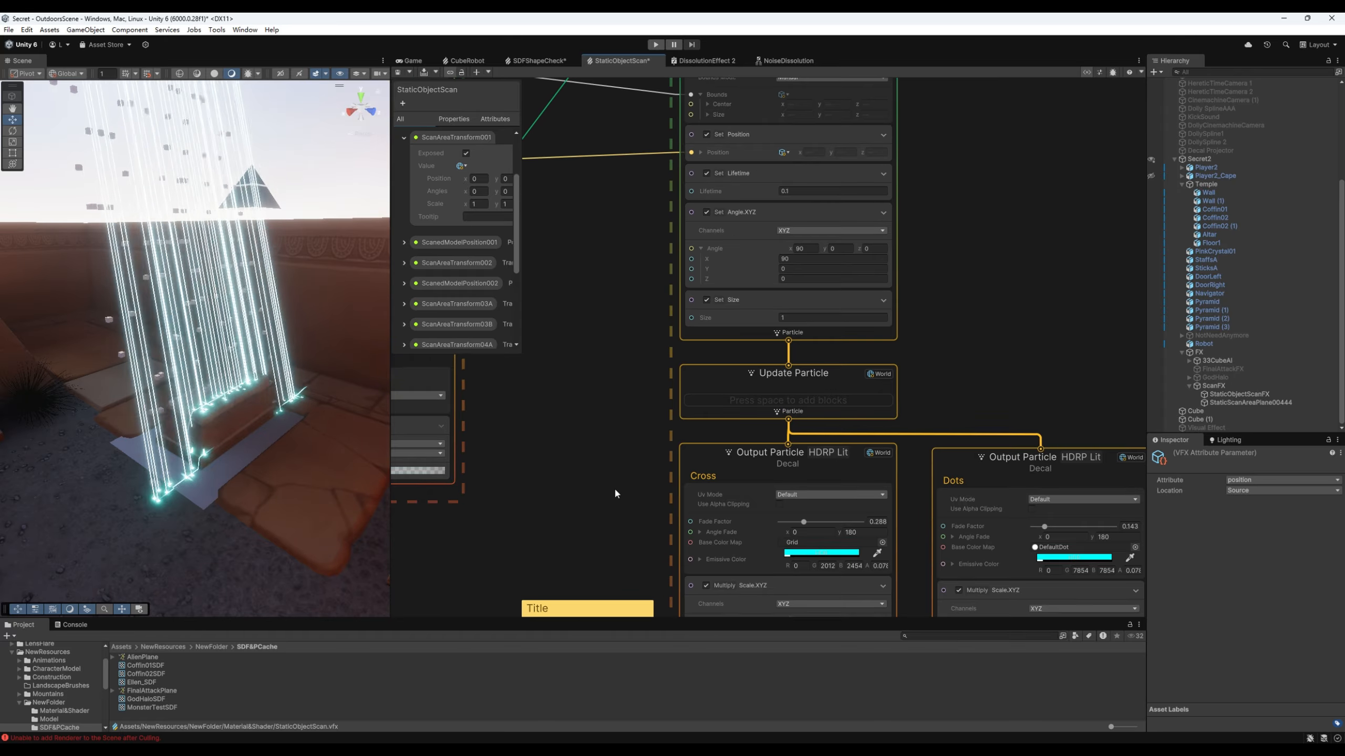
middle_drag(613, 488, 600, 397)
click(747, 415)
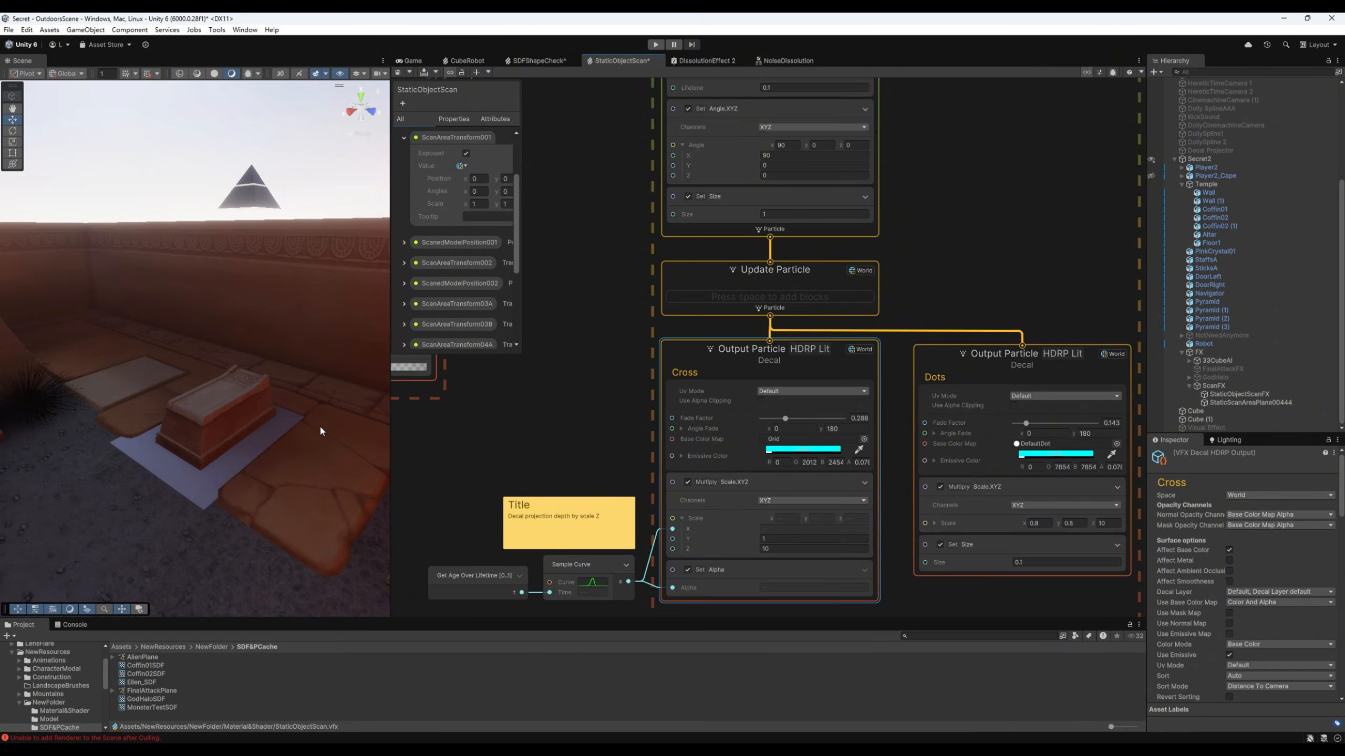
key(w)
right_drag(306, 439, 248, 441)
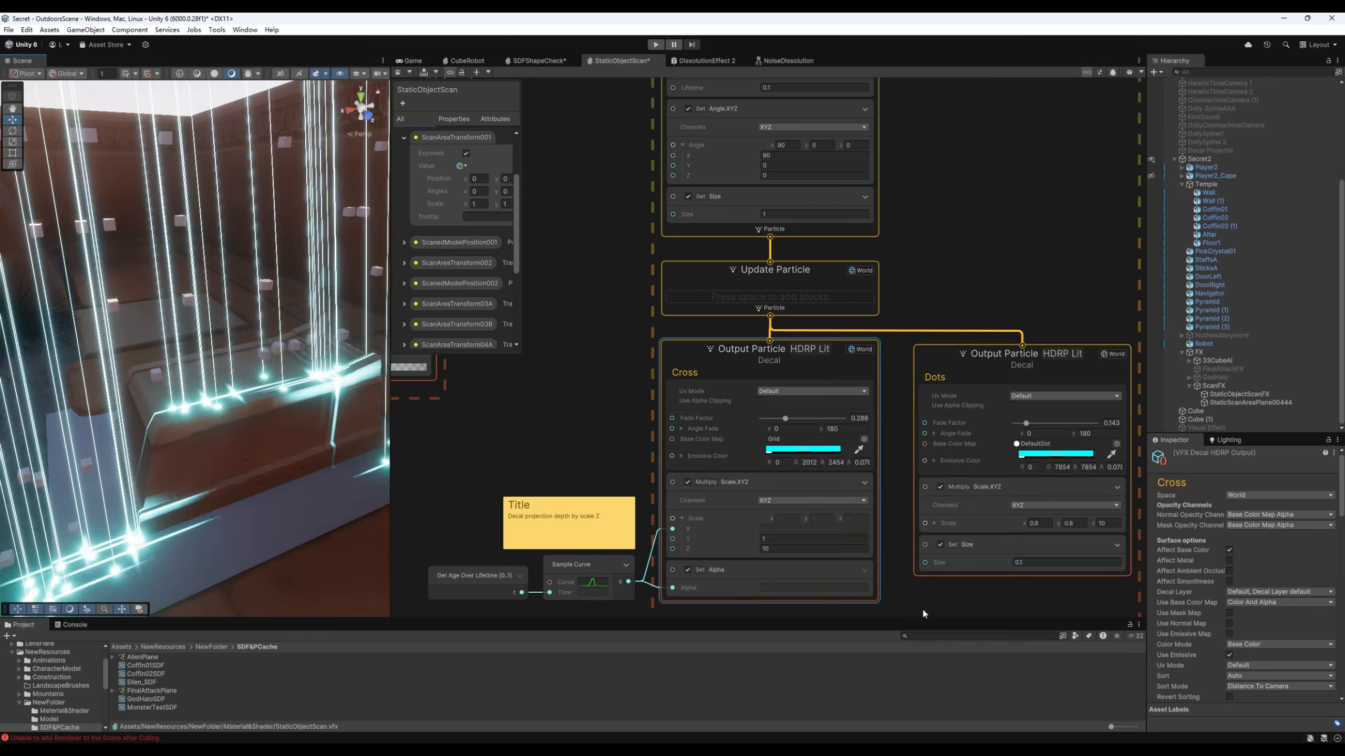
Step: Examine the Cross output's Multiply Scale.XYZ block and locate its Grid base color map texture in the project
middle_drag(886, 593, 1000, 562)
scroll(887, 559, up, 3)
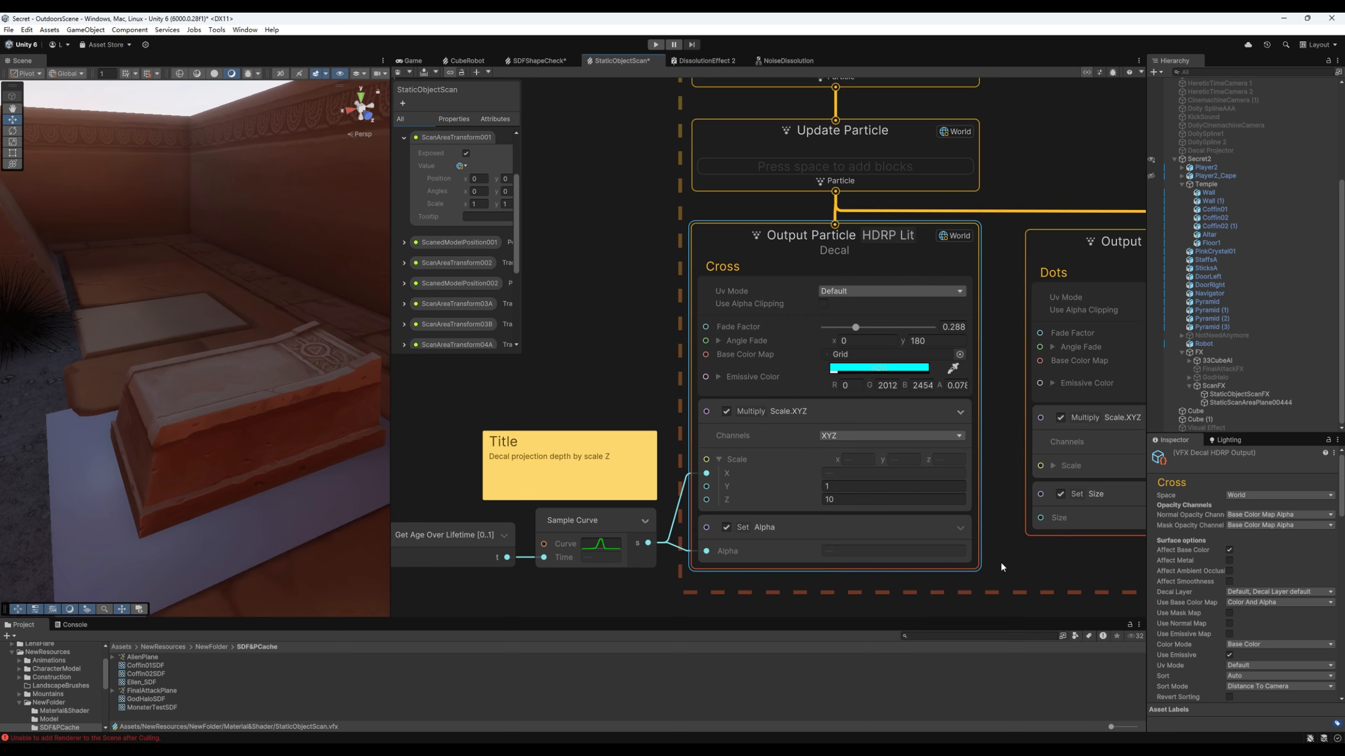
click(865, 462)
mouse_move(711, 594)
middle_down()
mouse_move(796, 584)
mouse_move(708, 586)
middle_up()
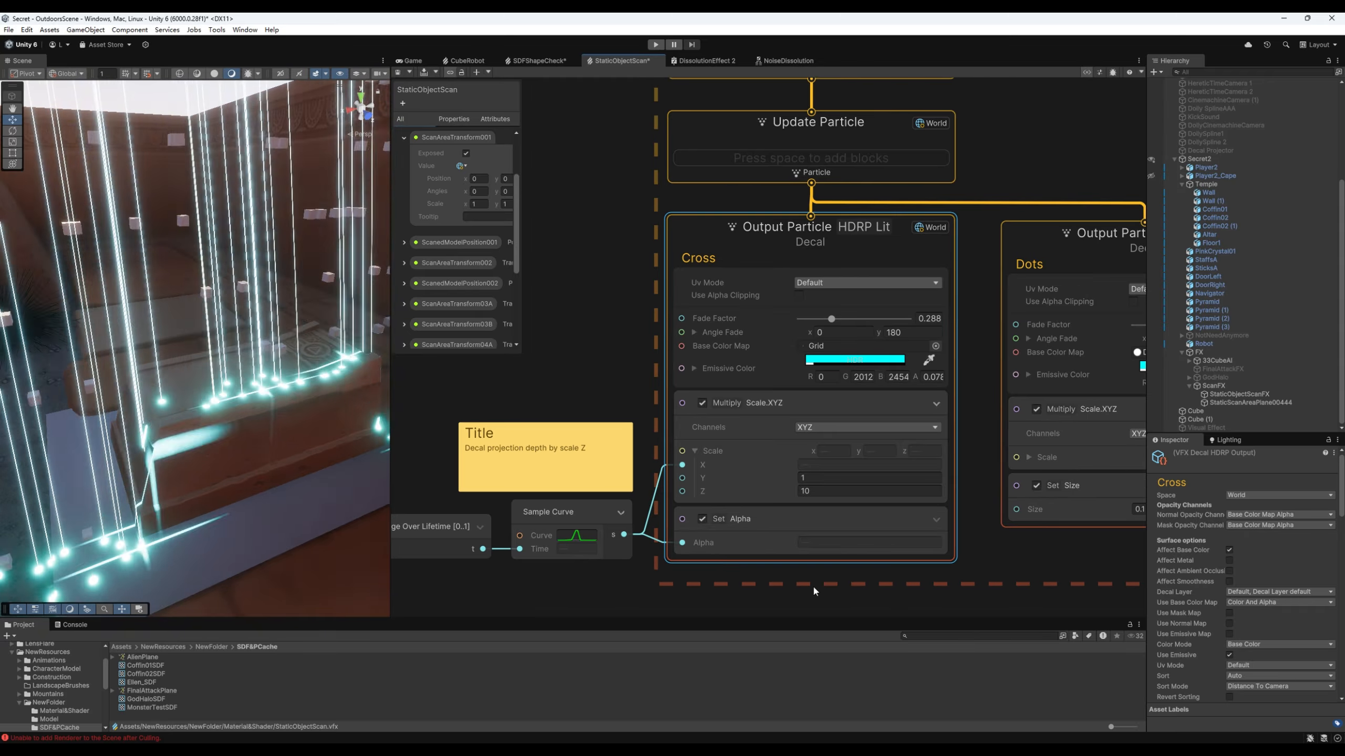
middle_drag(813, 584, 807, 596)
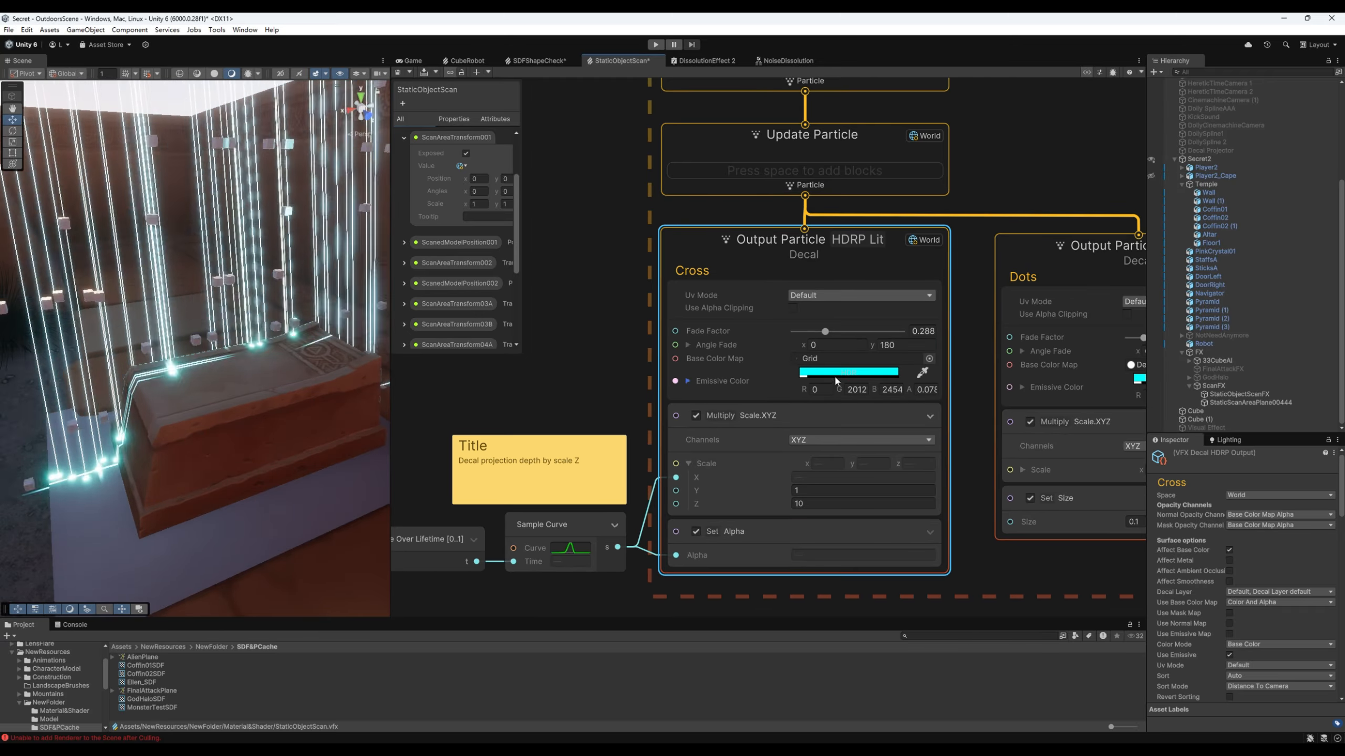
click(852, 358)
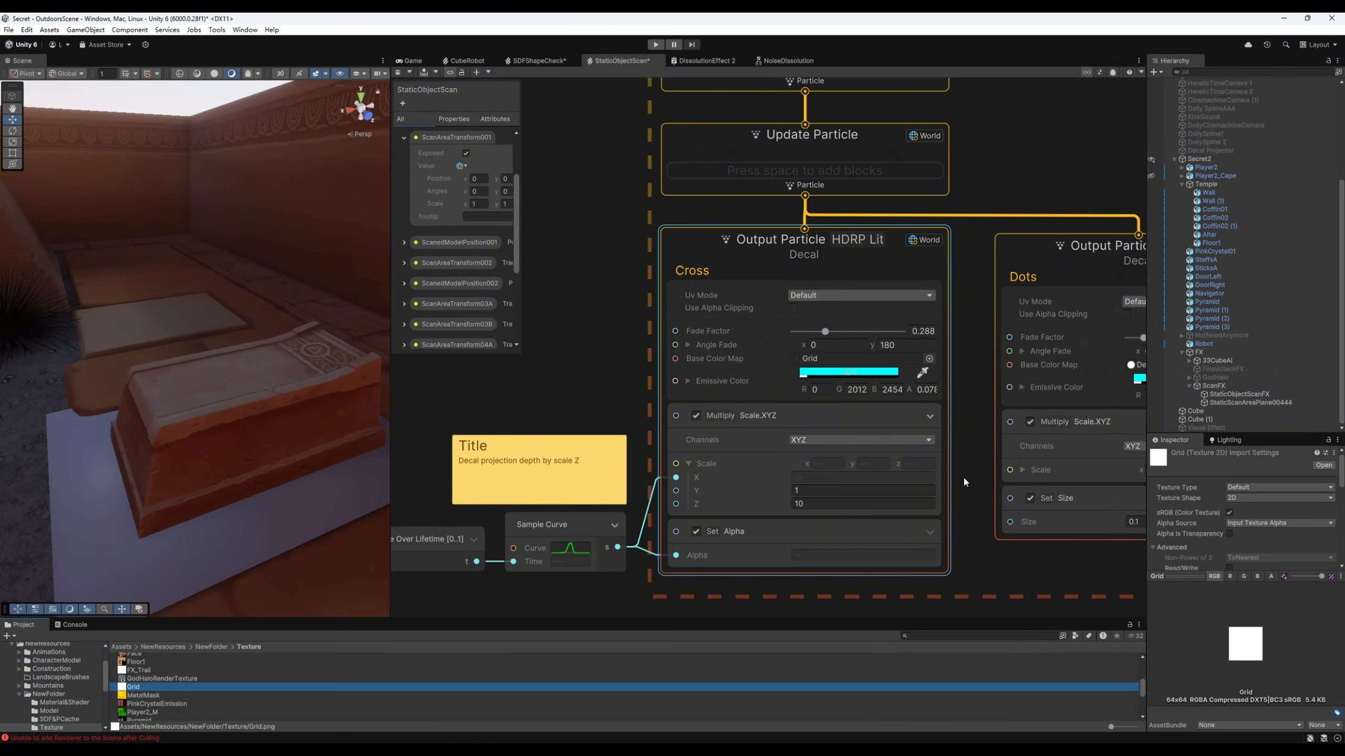
middle_drag(962, 475, 861, 497)
alt+drag(287, 457, 419, 460)
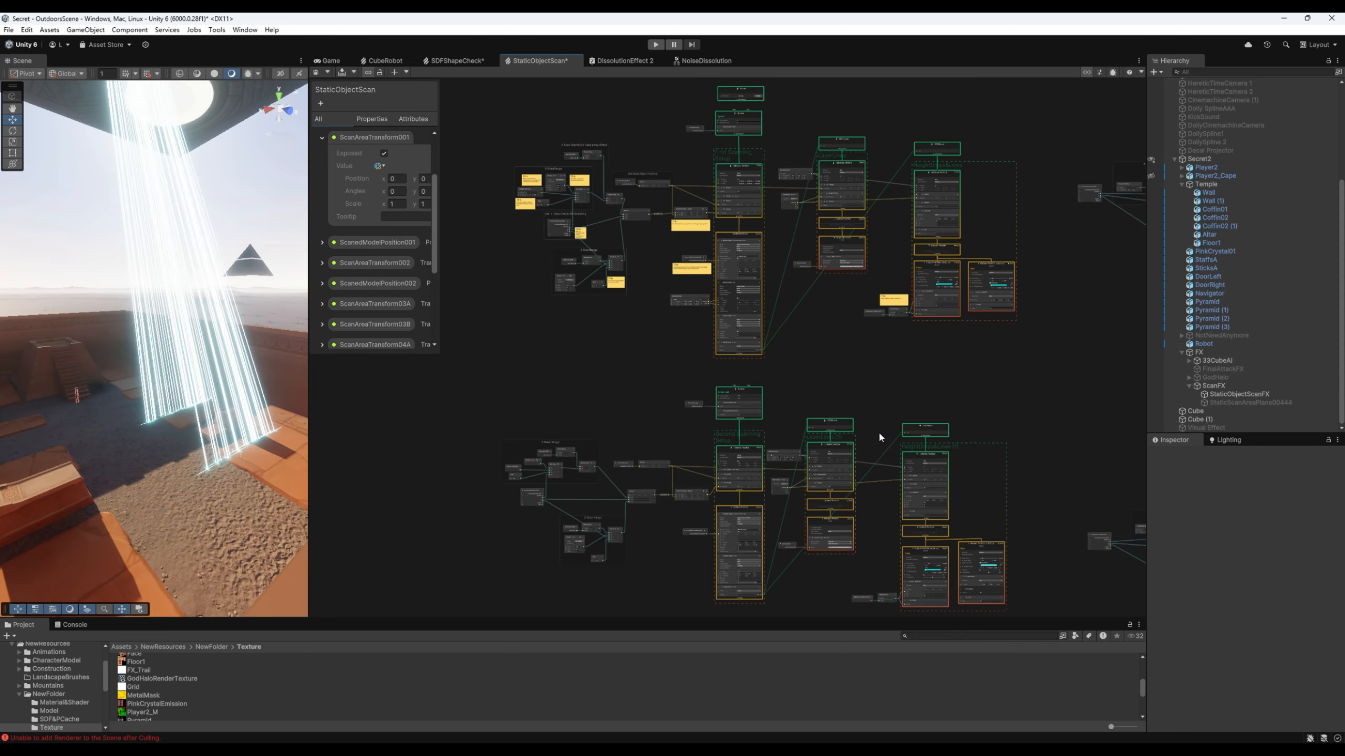
Step: Examine the Sample Curve in the Second Scanning Setup's X Scan Range group, viewing the full curve before closing it
middle_drag(828, 413, 841, 396)
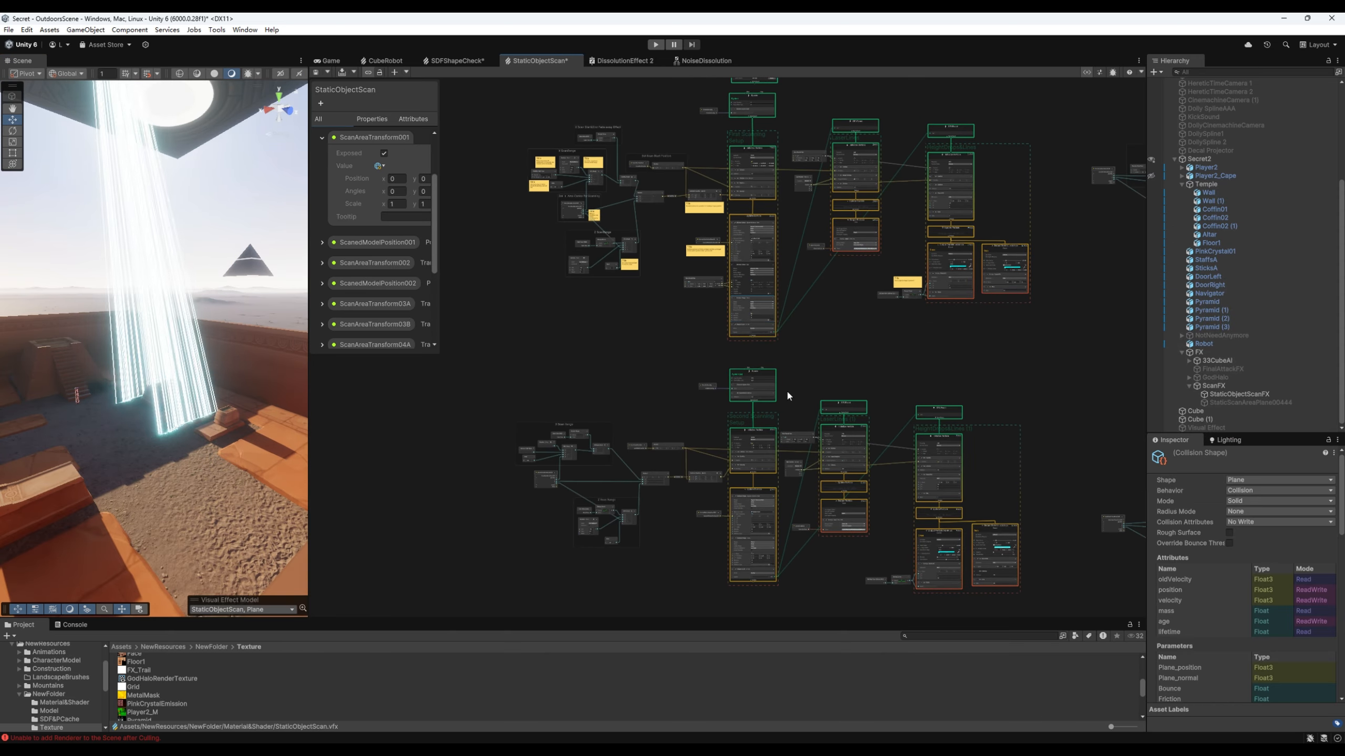
scroll(787, 396, up, 8)
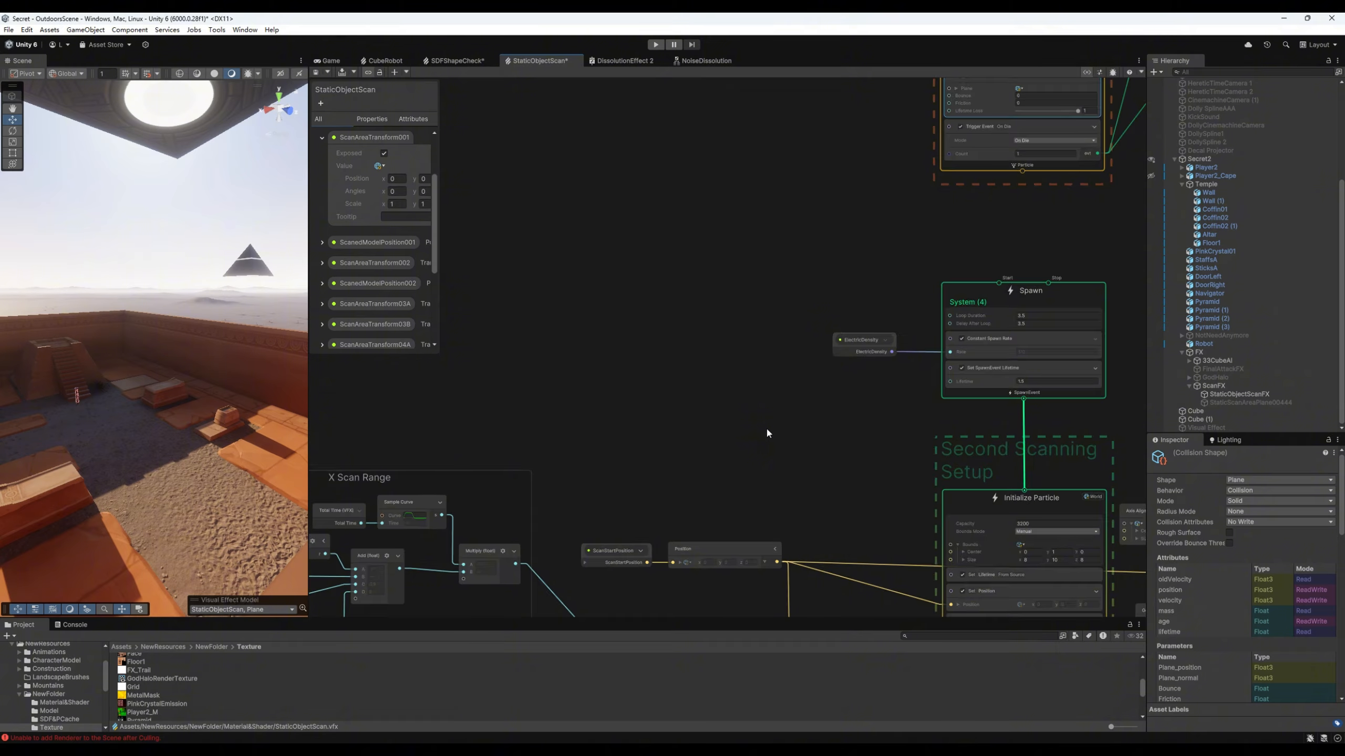
middle_drag(765, 427, 993, 368)
scroll(850, 421, up, 5)
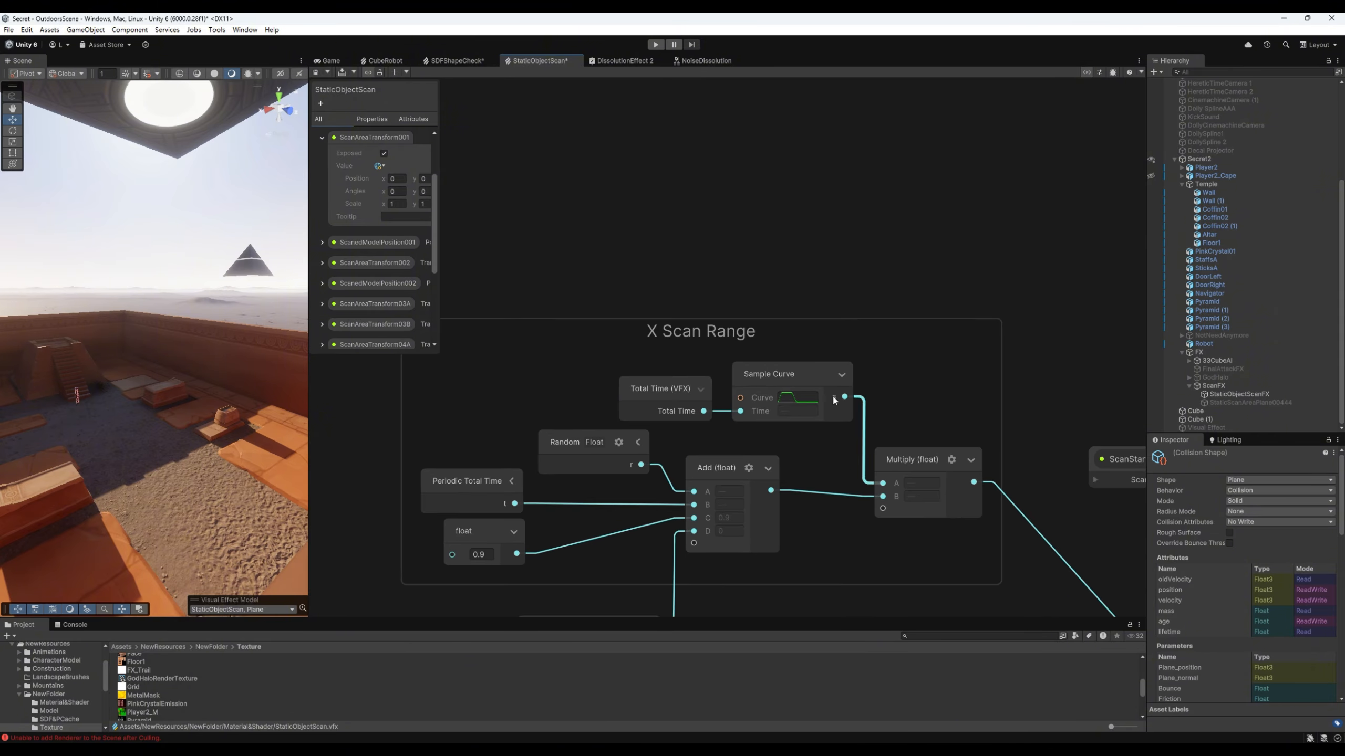
click(804, 397)
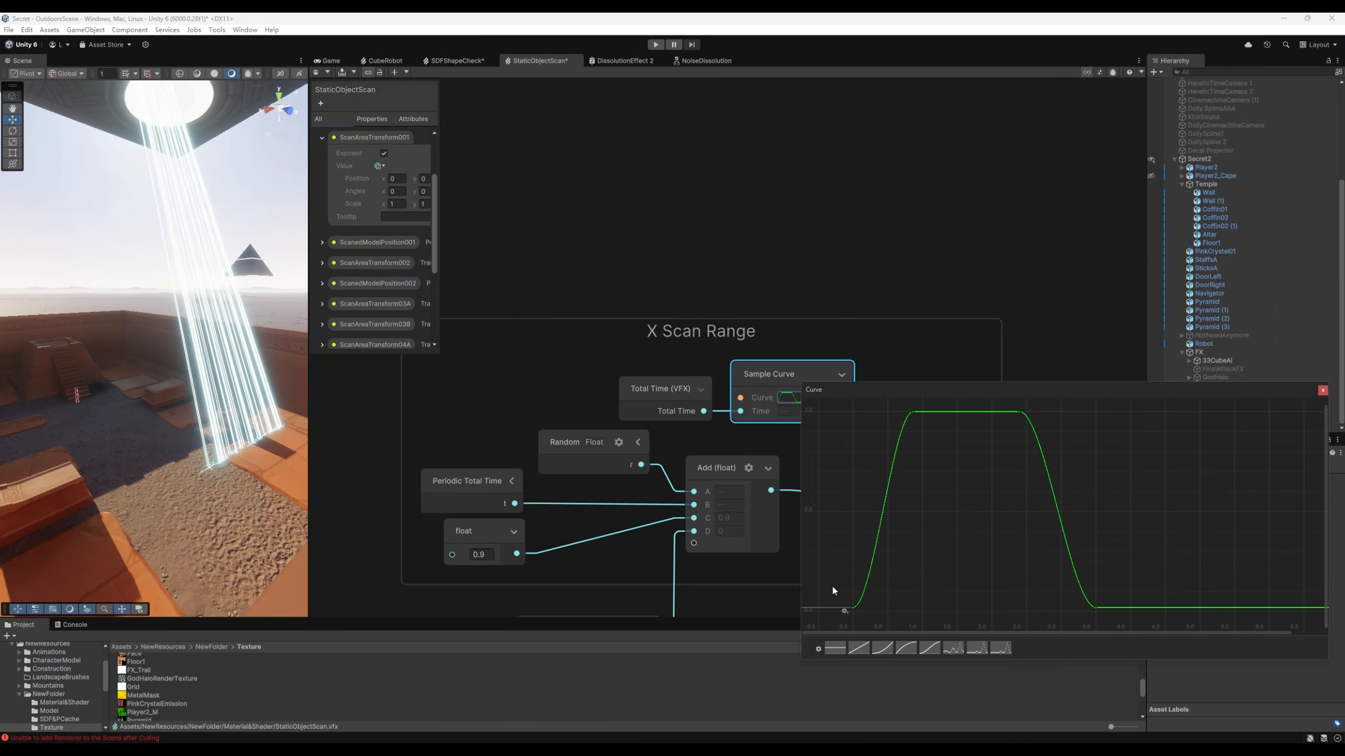
scroll(985, 568, down, 5)
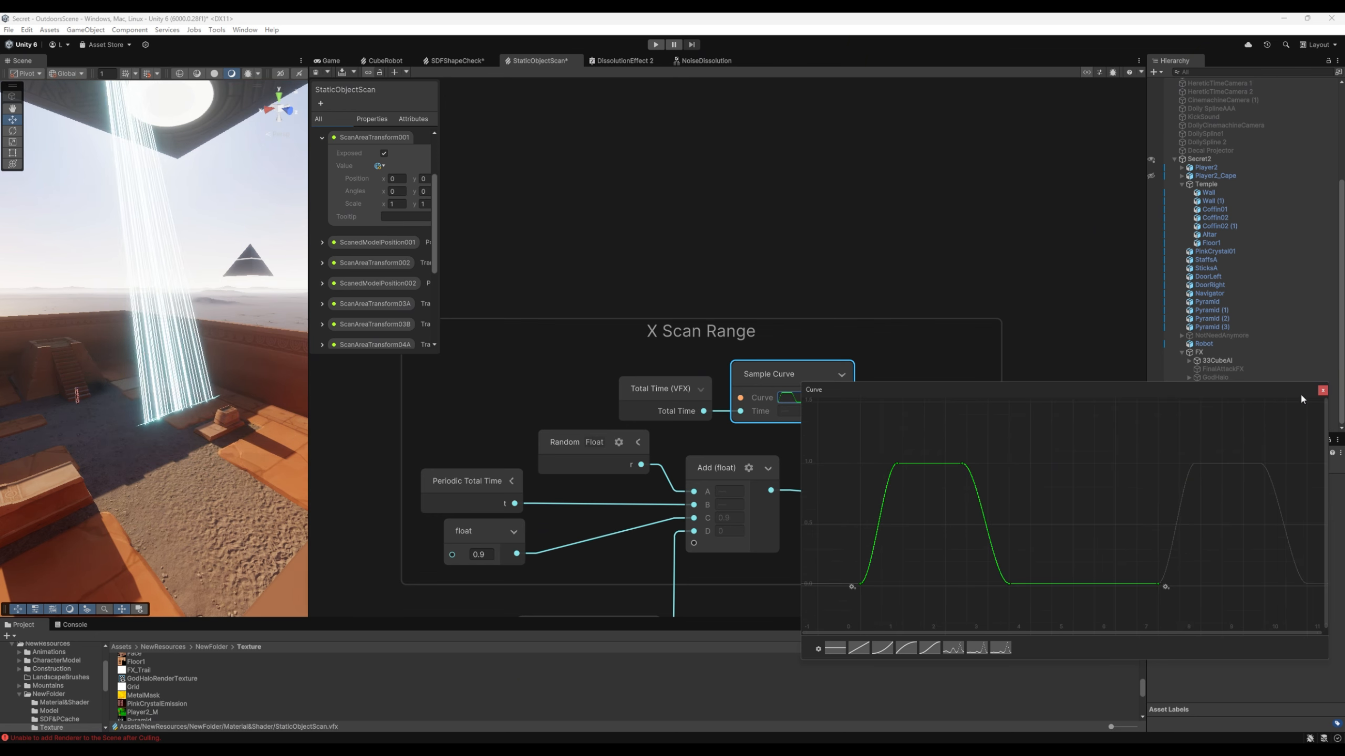
click(1322, 390)
Step: Widen the Scene view and view the second scan's beams from a distance beneath the floating pyramid
middle_drag(1028, 373, 717, 362)
scroll(716, 362, down, 7)
middle_drag(915, 357, 833, 362)
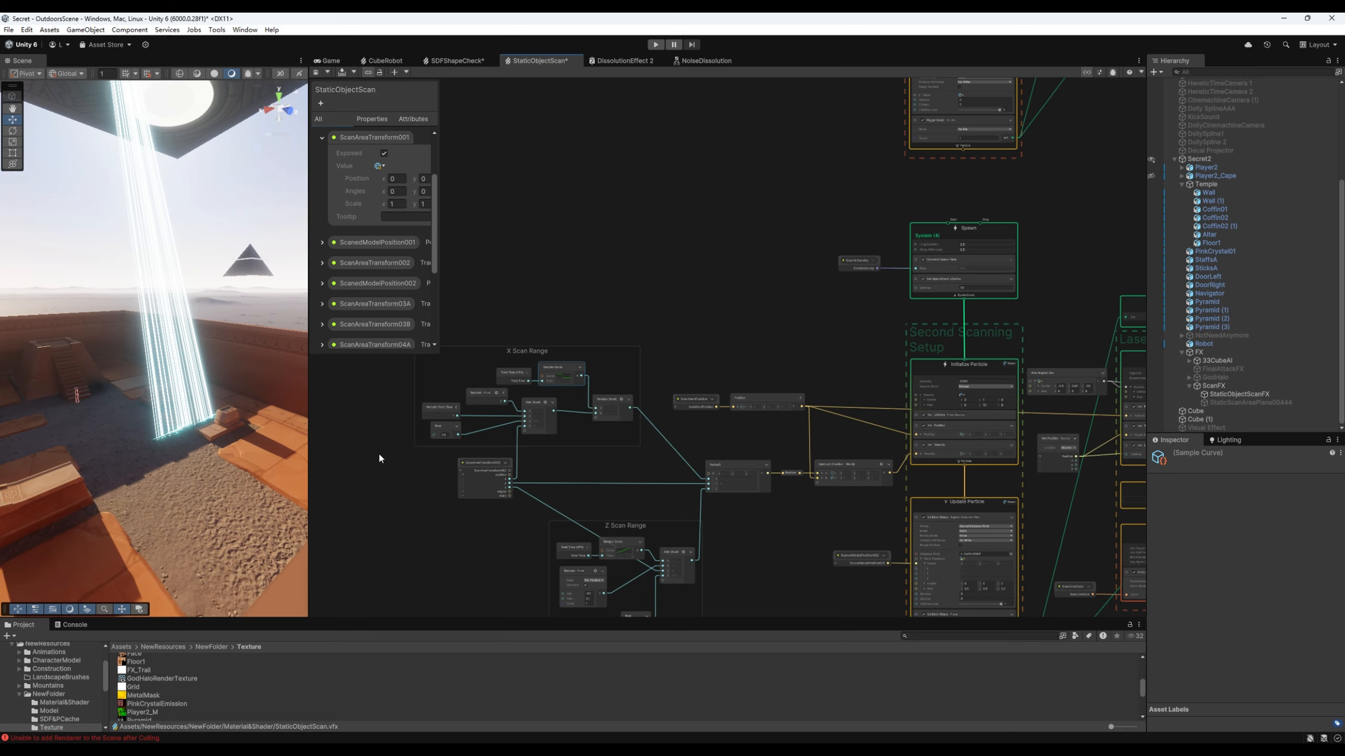
drag(309, 496, 594, 491)
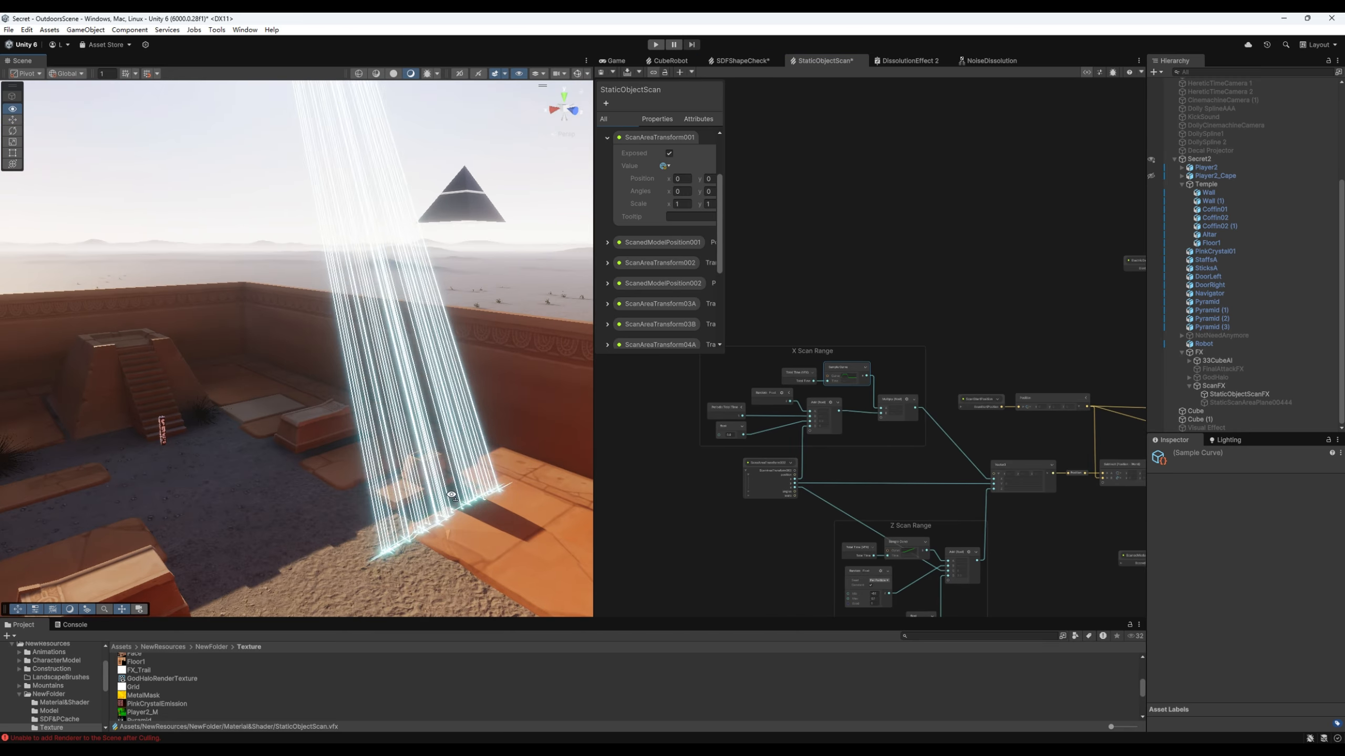
right_drag(413, 477, 443, 494)
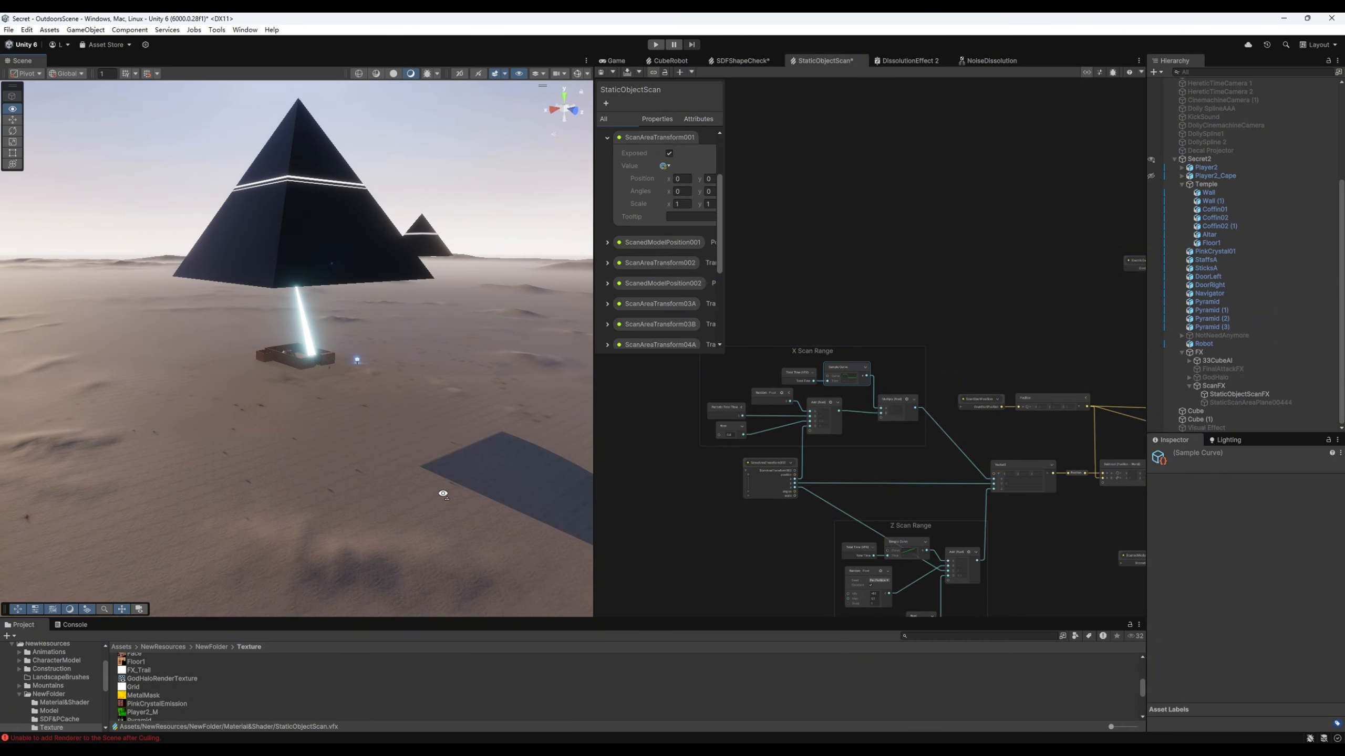
right_drag(427, 493, 421, 490)
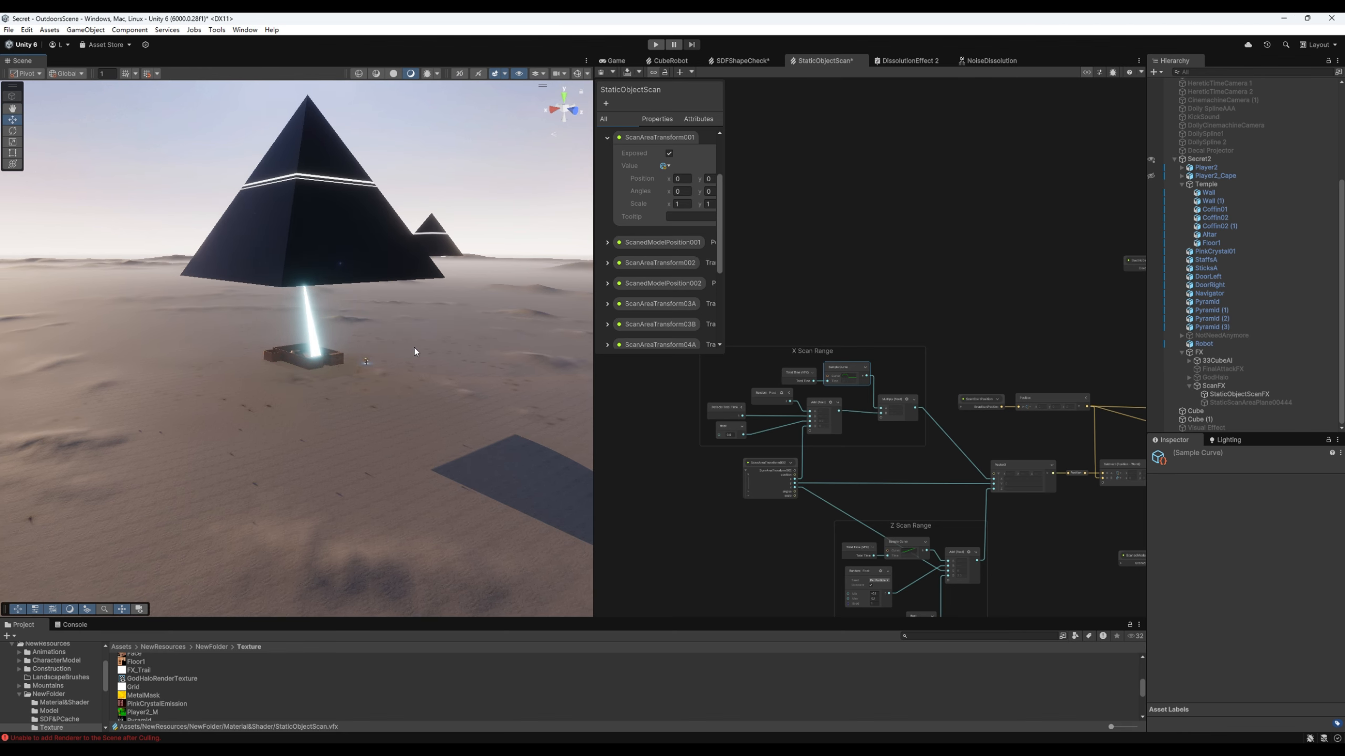